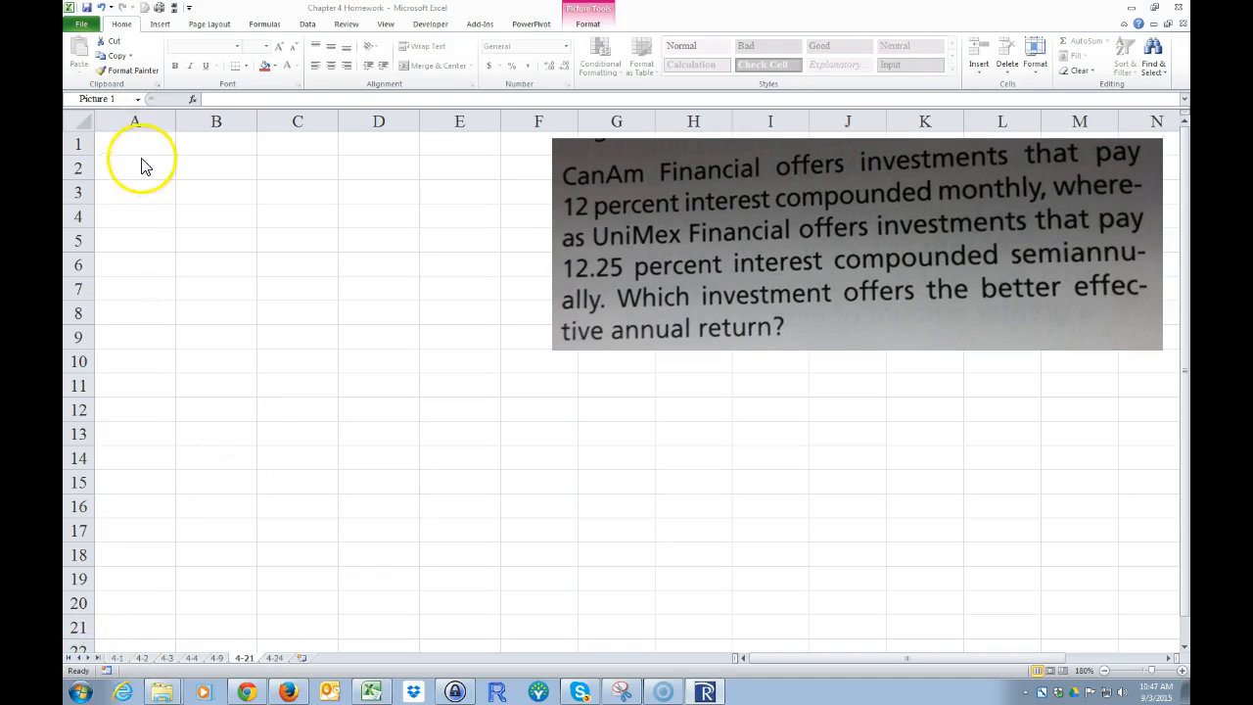
Step: Enter the heading "Given:" in cell A1
click(136, 143)
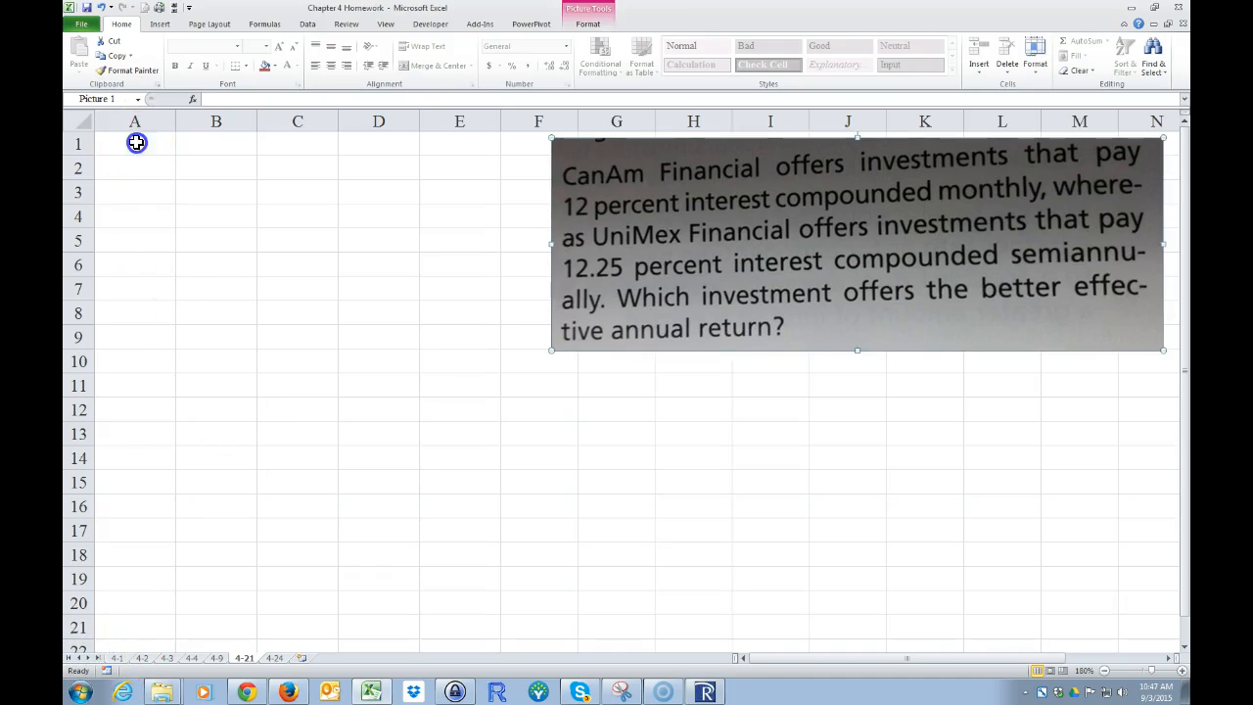
click(136, 143)
text(g)
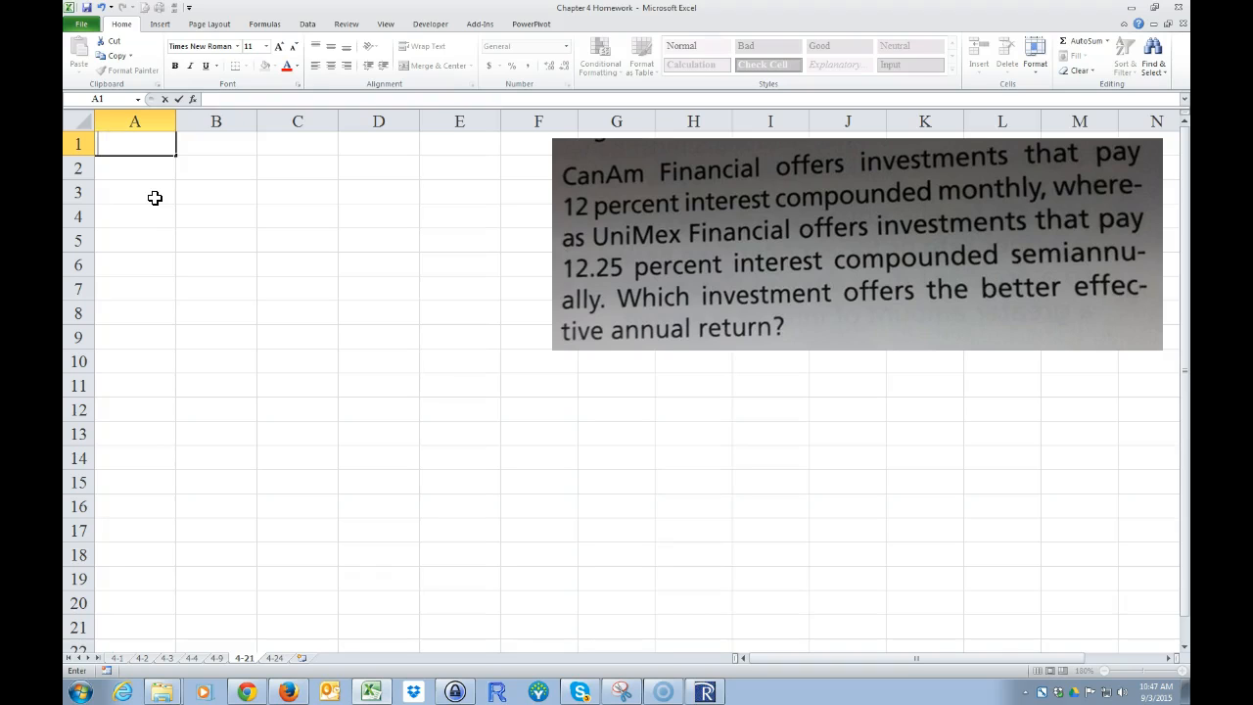
text(iven:)
key(Return)
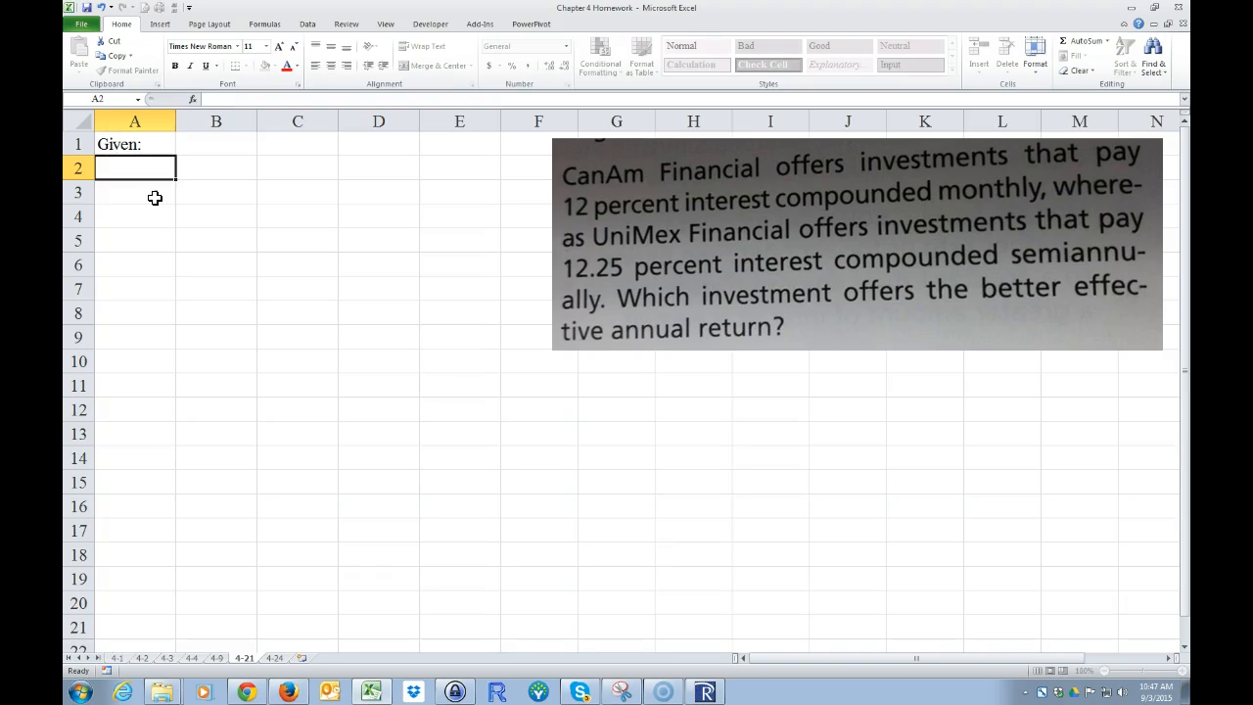
Step: Enter the label "rCanAm" in A2 and the rate 12% in B2
text(rCanam)
key(BackSpace)
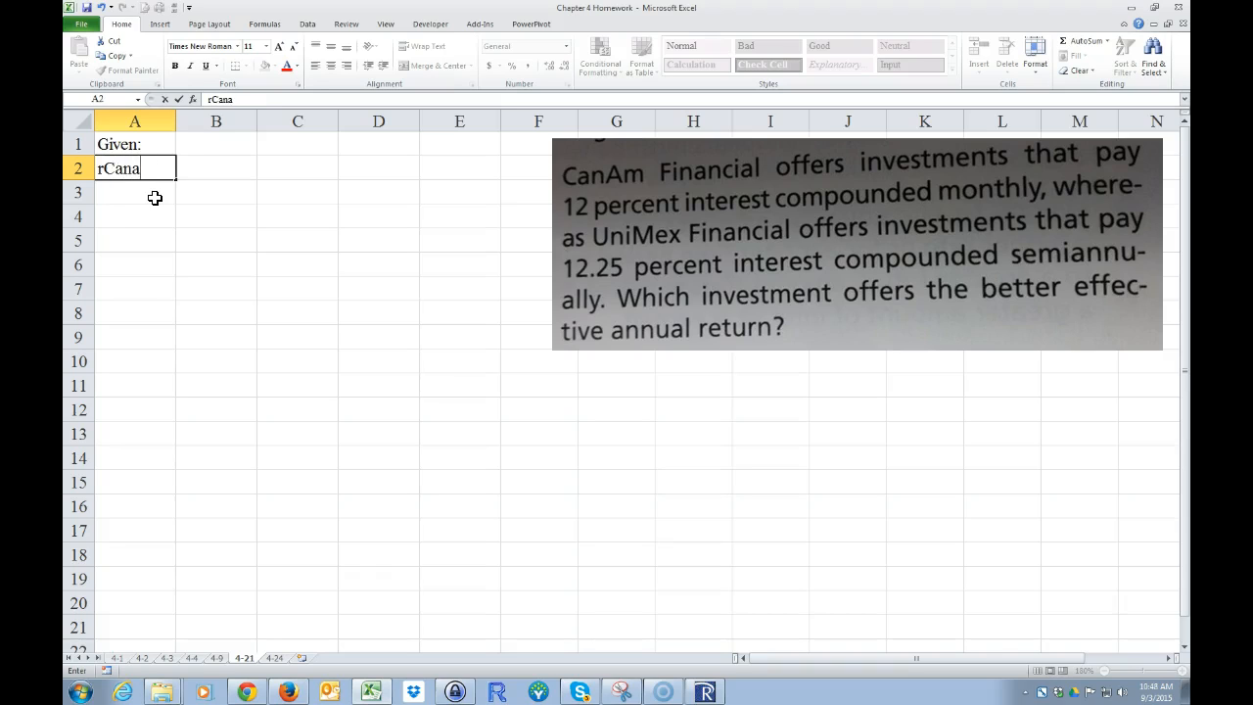
text(m)
key(Tab)
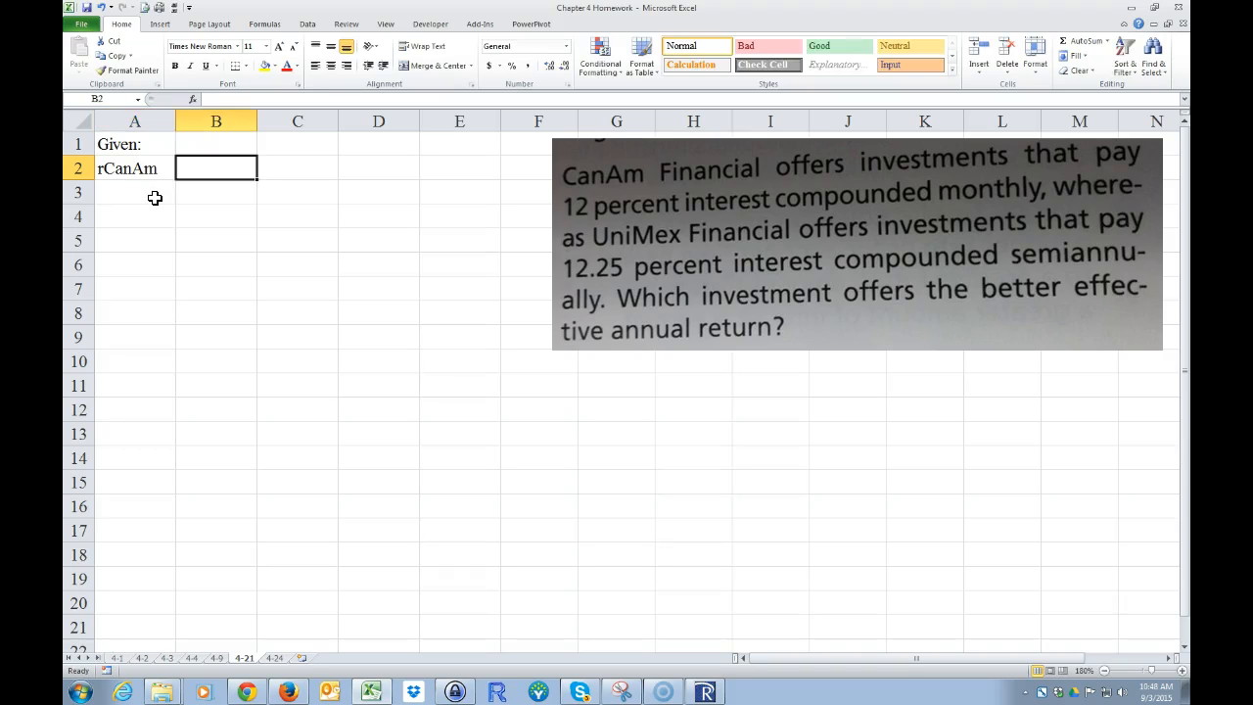
text(12)
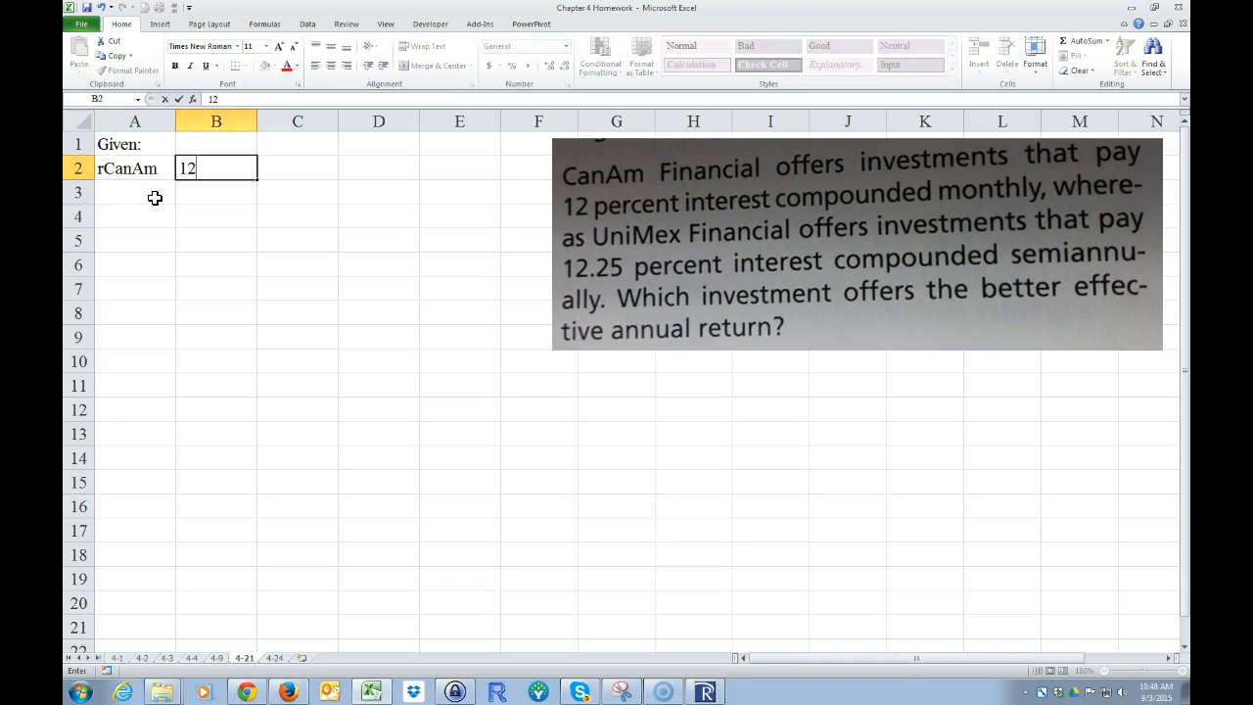
text(%)
key(Tab)
Step: Describe CanAm's compounding with "compounded" in C2, 12 in D2 and "times per year" in E2
text(compounded)
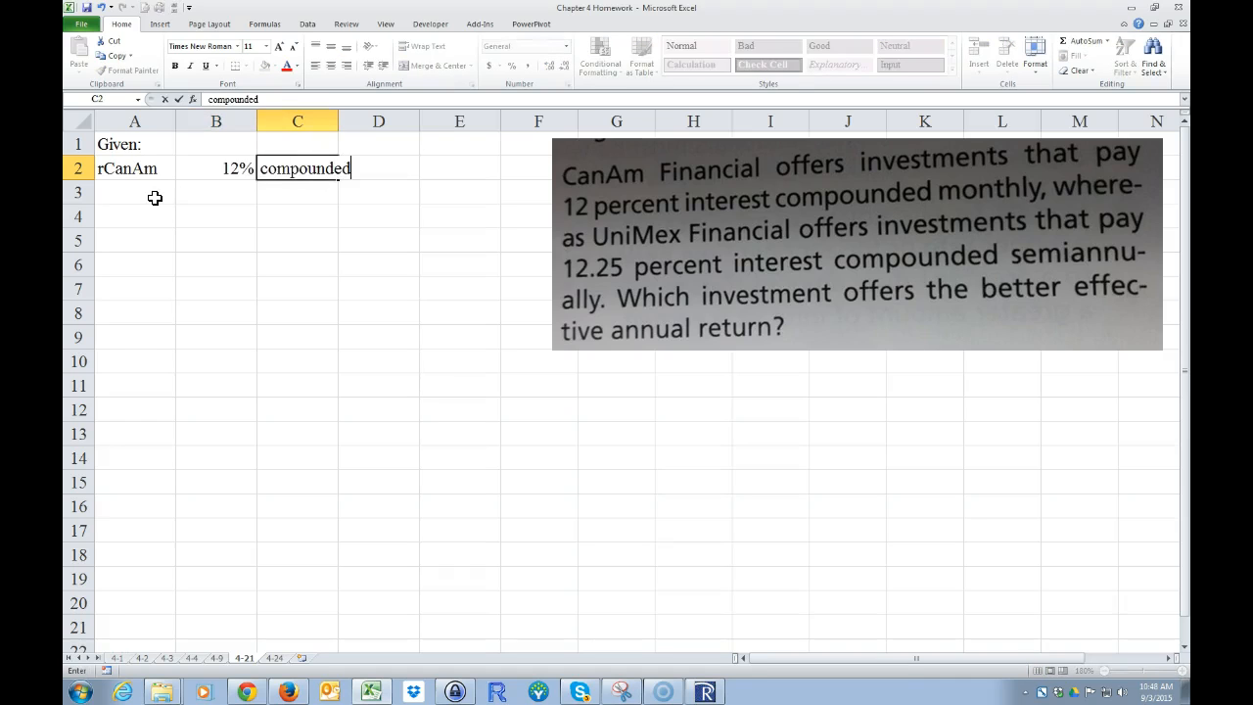
key(Tab)
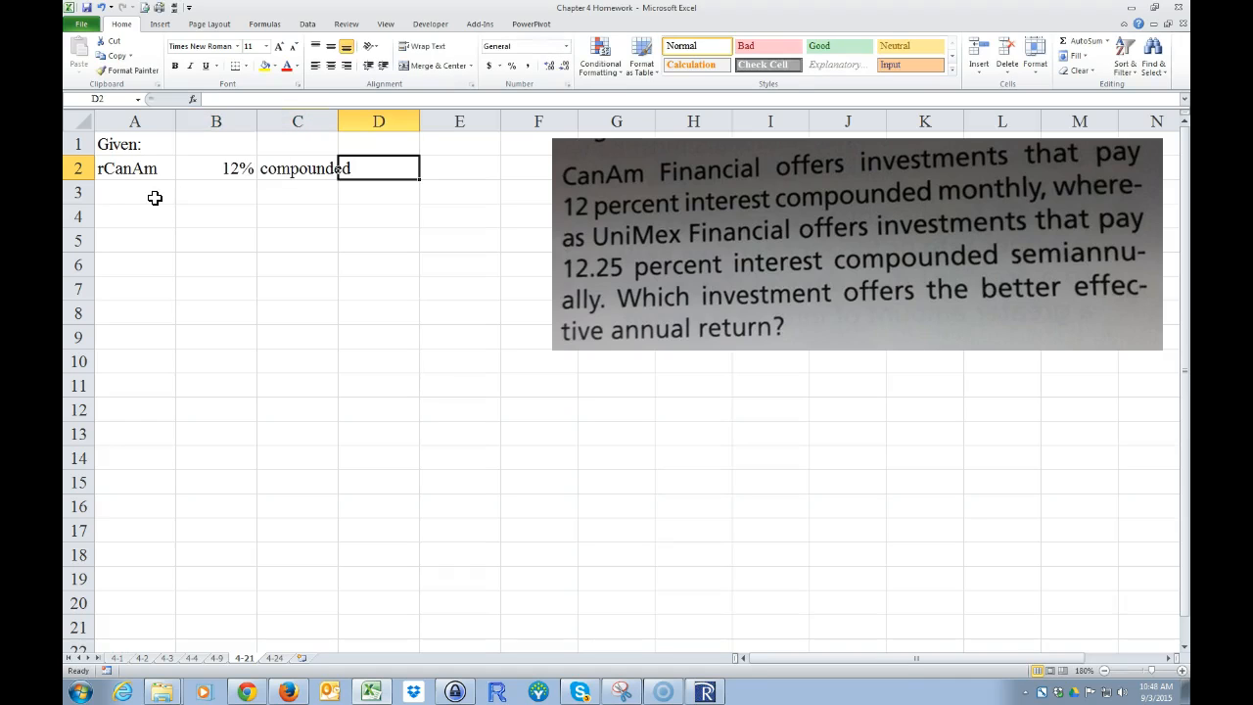
text(12)
key(Tab)
text(ti)
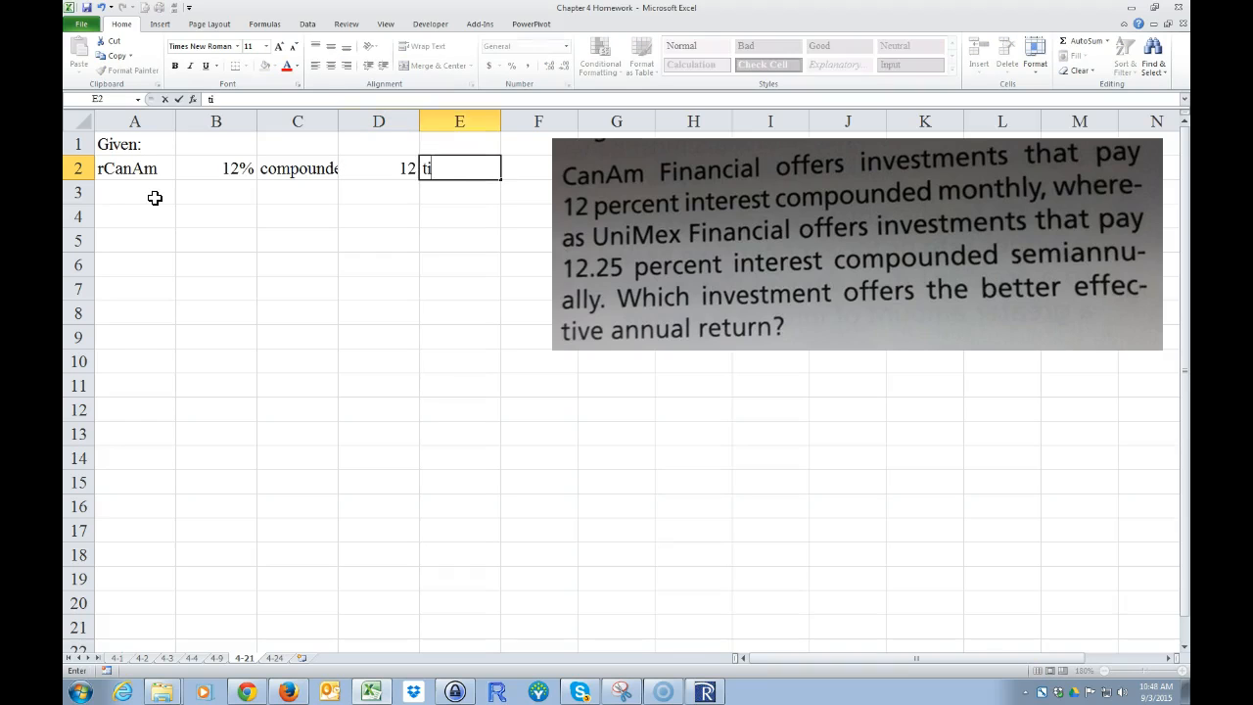
text(mes per year)
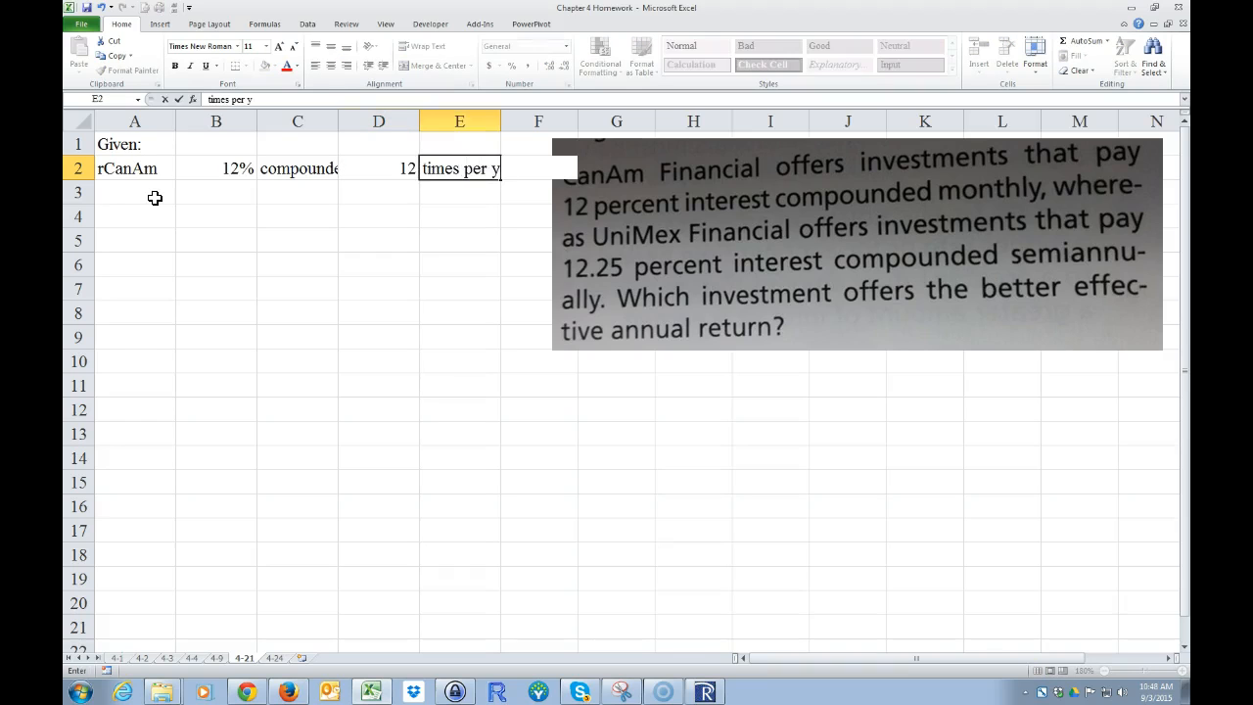
key(Return)
Step: Enter the label "rUniMex" in A3 and the rate 12.25% in B3
key(Left)
key(Left)
key(Left)
key(Left)
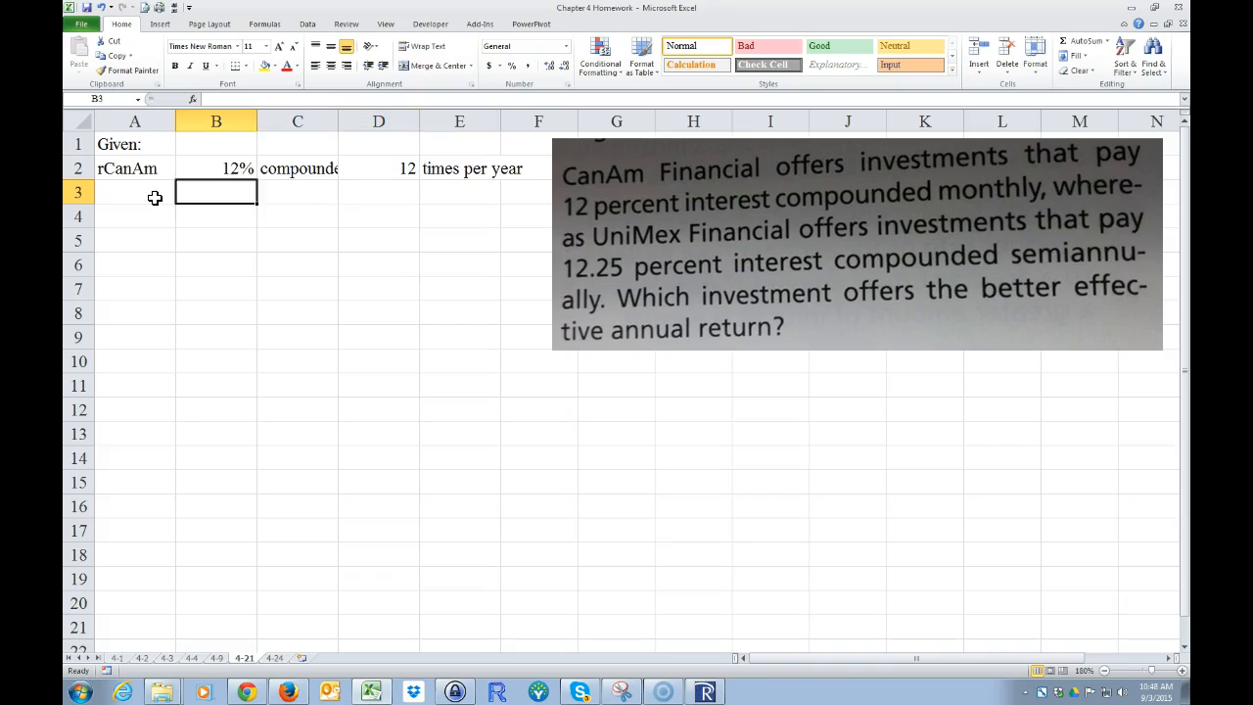
text(rY)
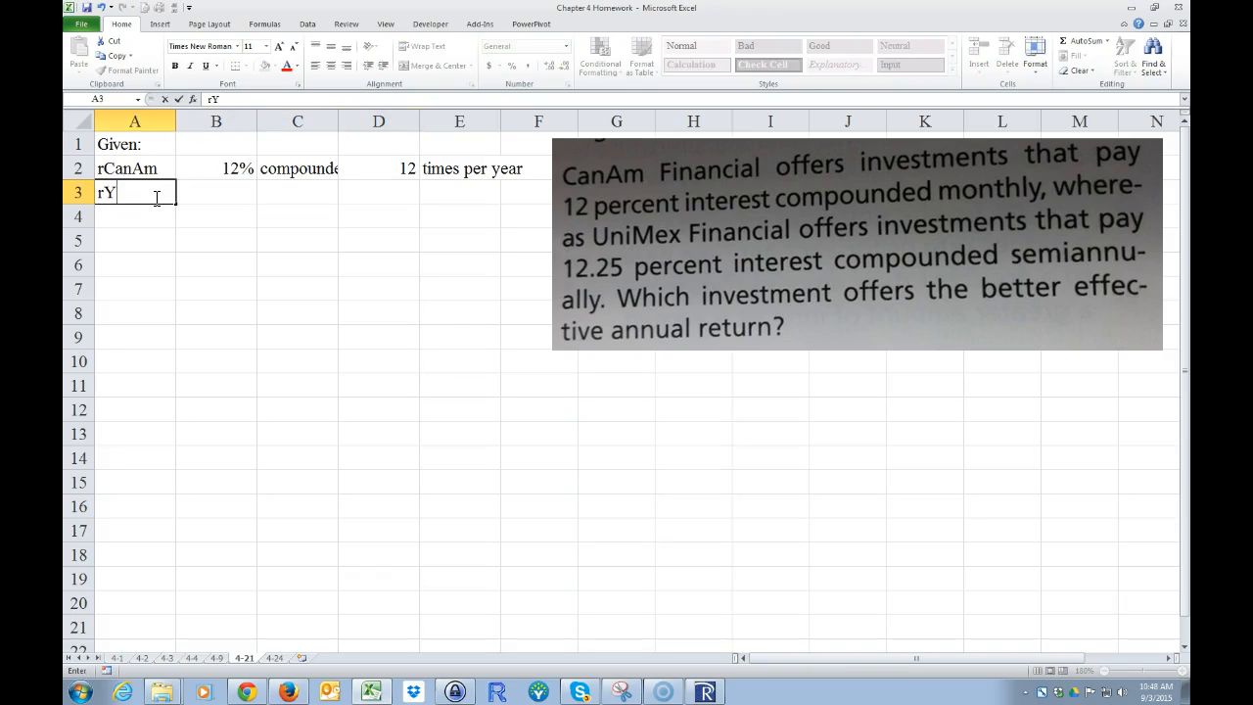
text(niMex)
key(Tab)
text(12.25%)
key(Tab)
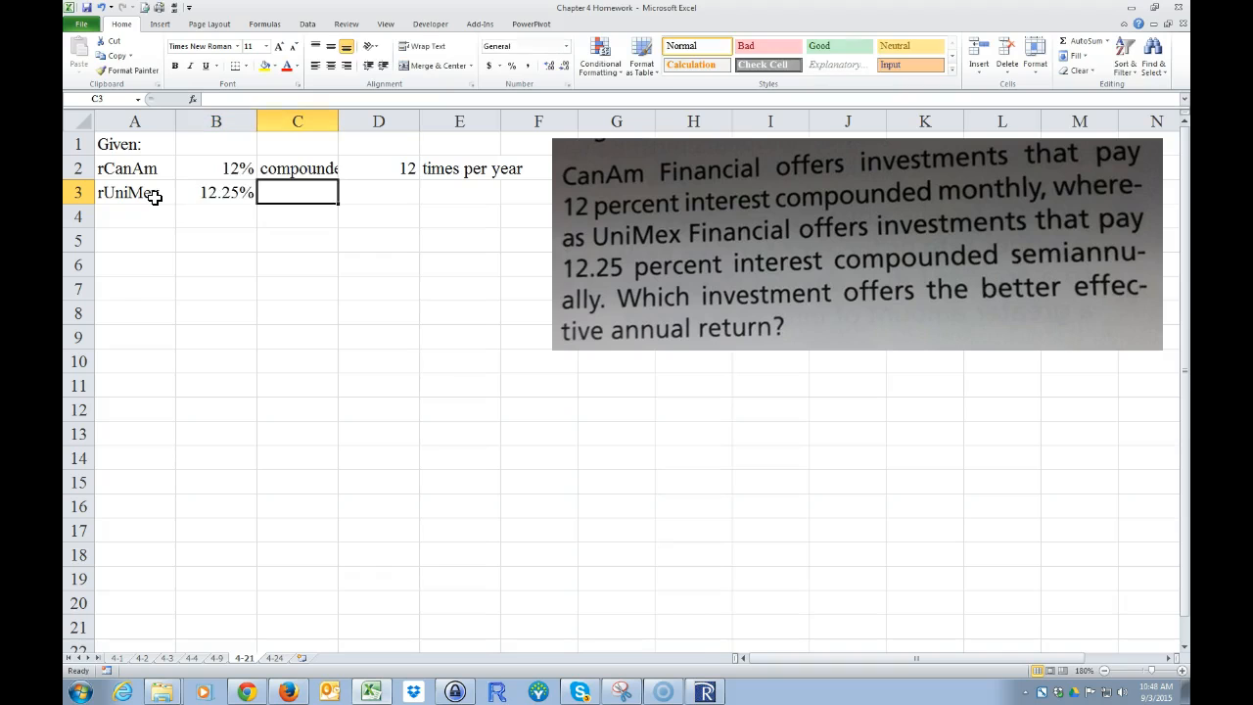
Step: Fill the compounding description from C2:E2 down into row 3 and set the frequency in D3 to 2
drag(300, 168, 500, 196)
click(400, 191)
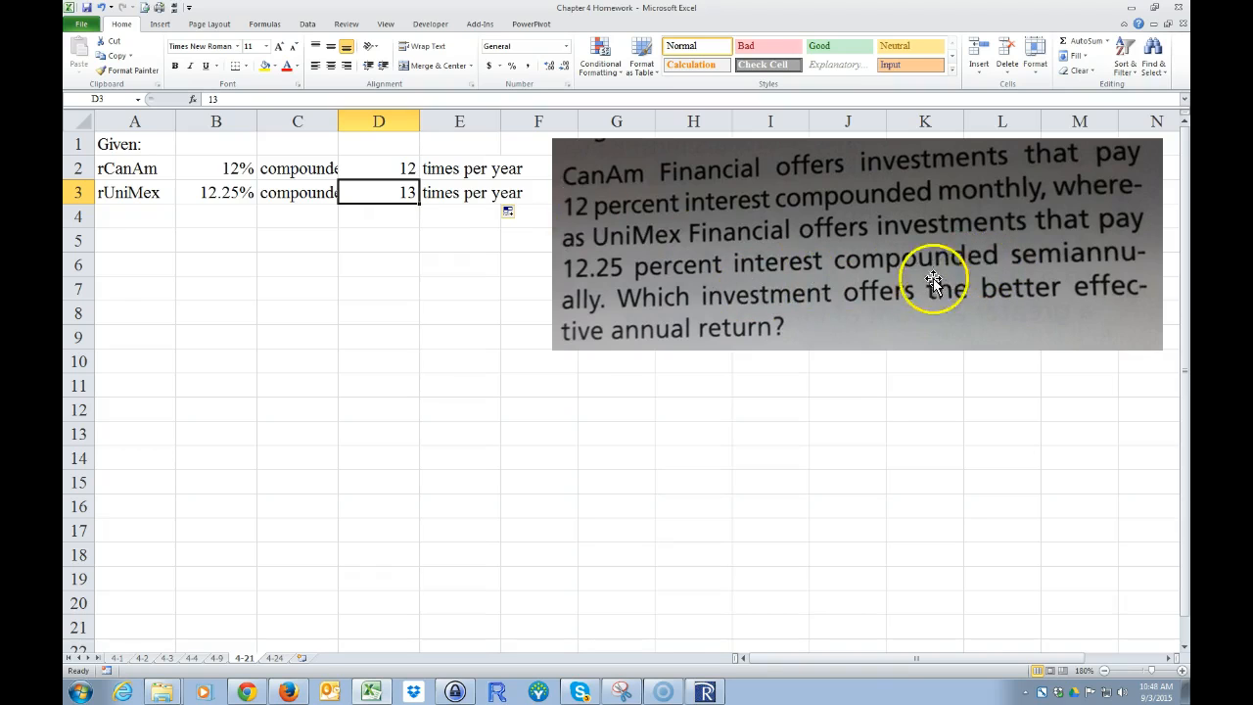
text(2)
key(Return)
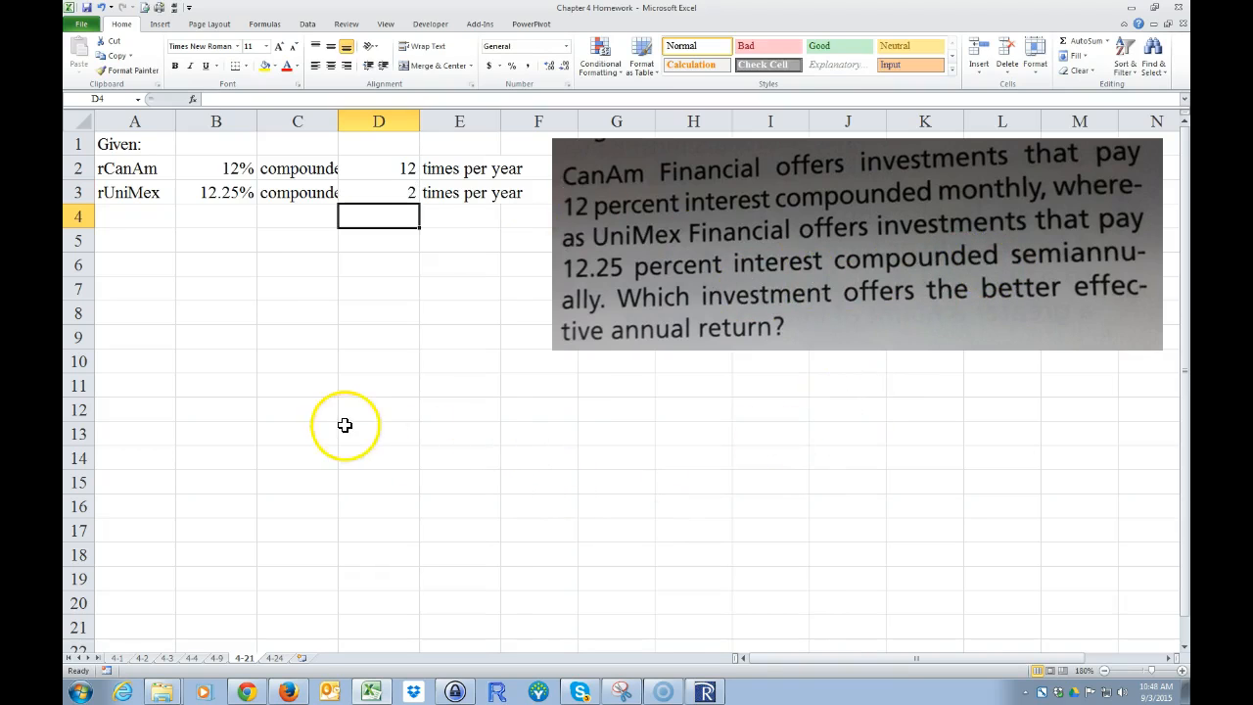
Step: Auto-fit the widths of columns C, B and D to their contents
double_click(339, 119)
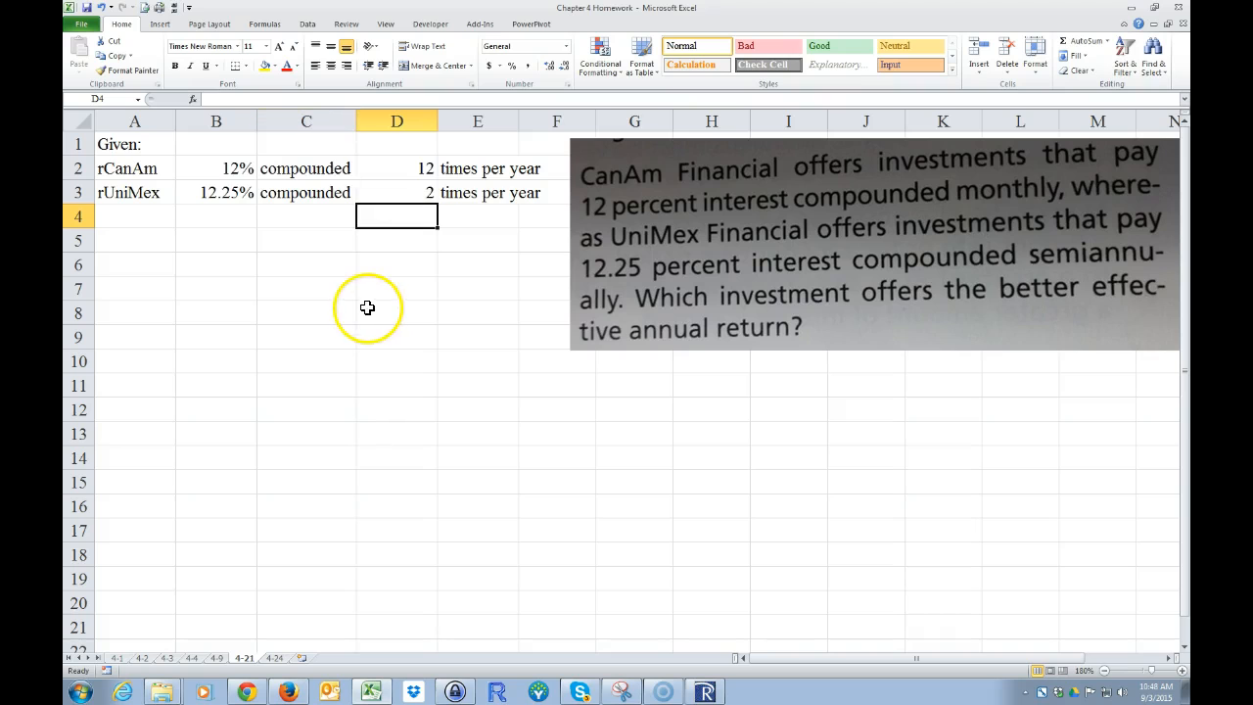
double_click(255, 118)
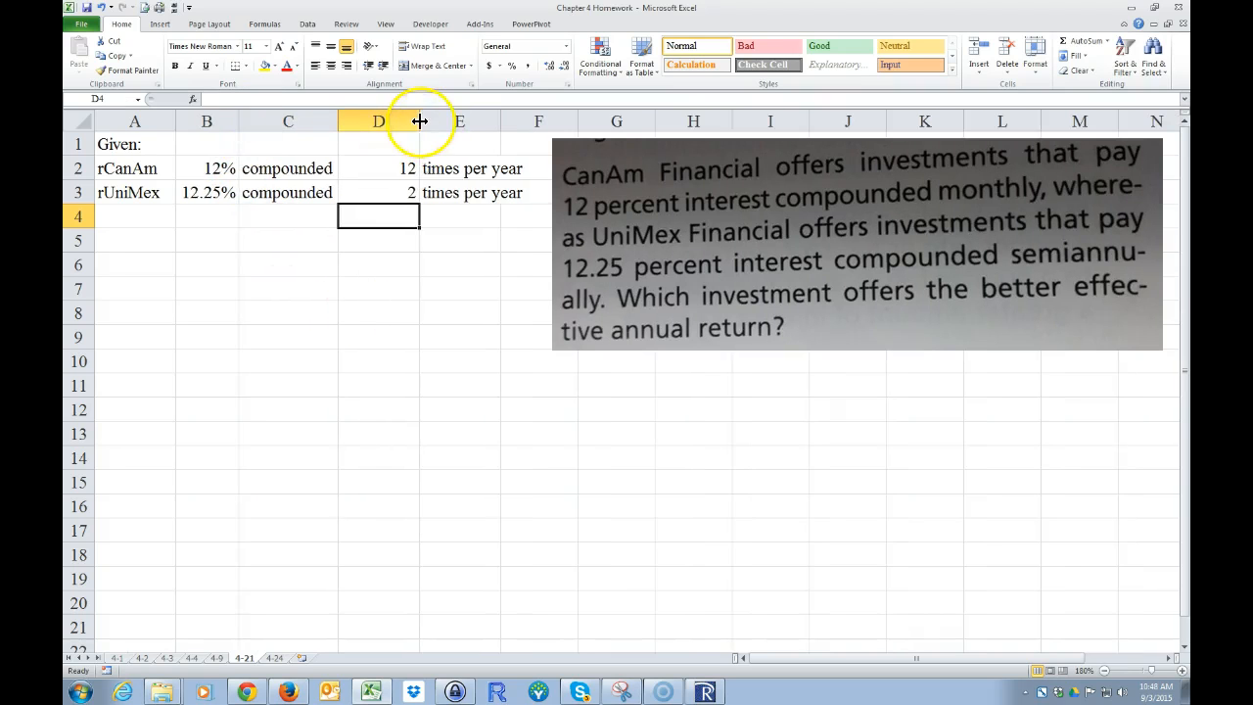
double_click(419, 120)
click(366, 289)
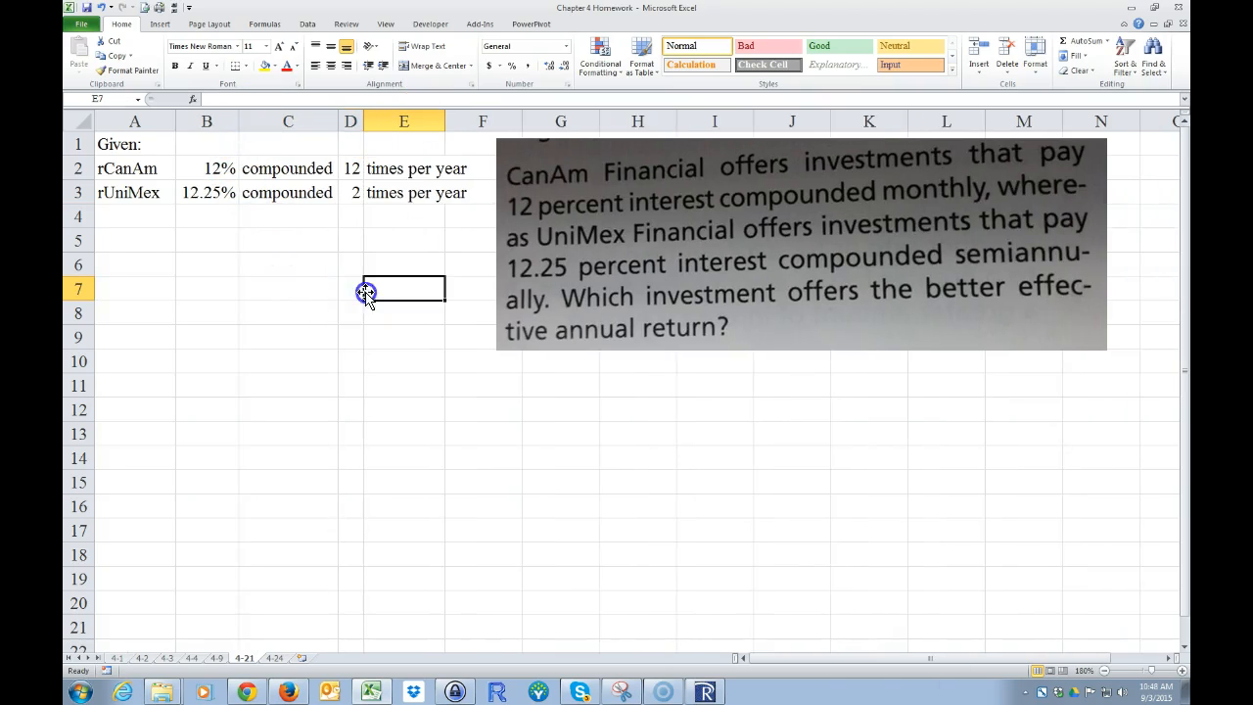
Step: Format the "CanAm" part of the rate label in A2 as subscript
click(108, 168)
double_click(107, 168)
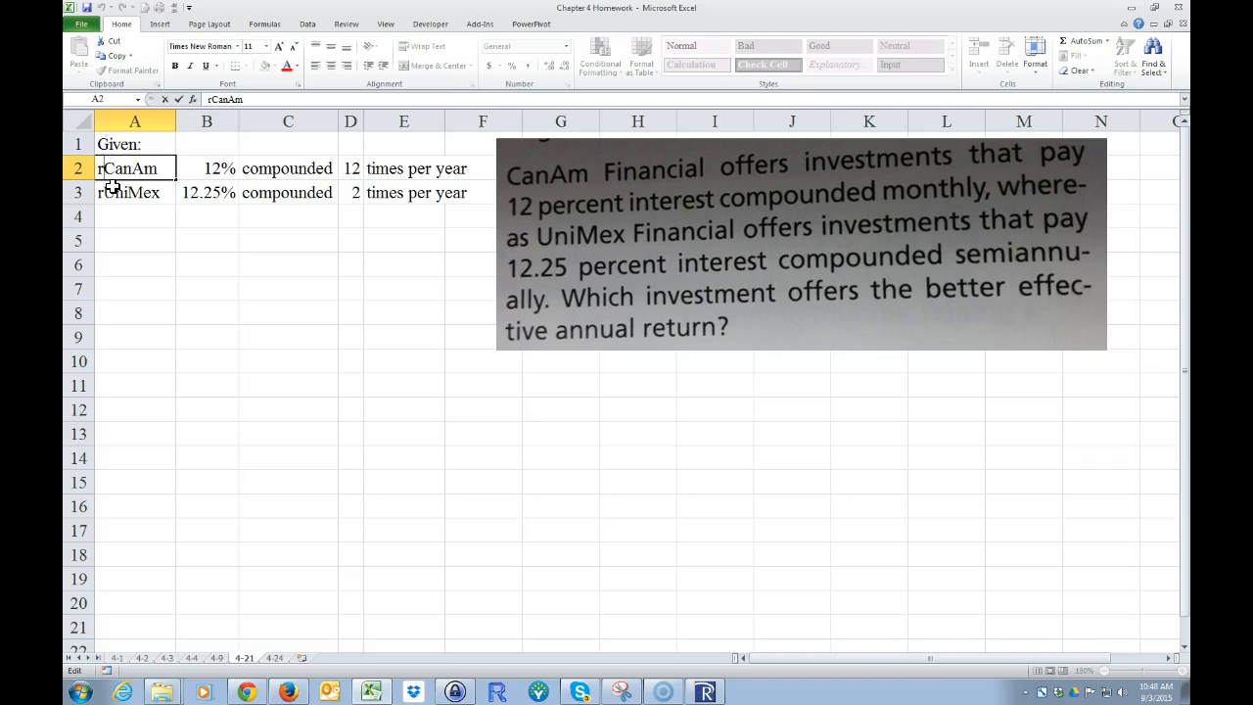
key(shift+Right)
key(shift+Right)
key(shift+Right)
key(shift+Right)
key(shift+Right)
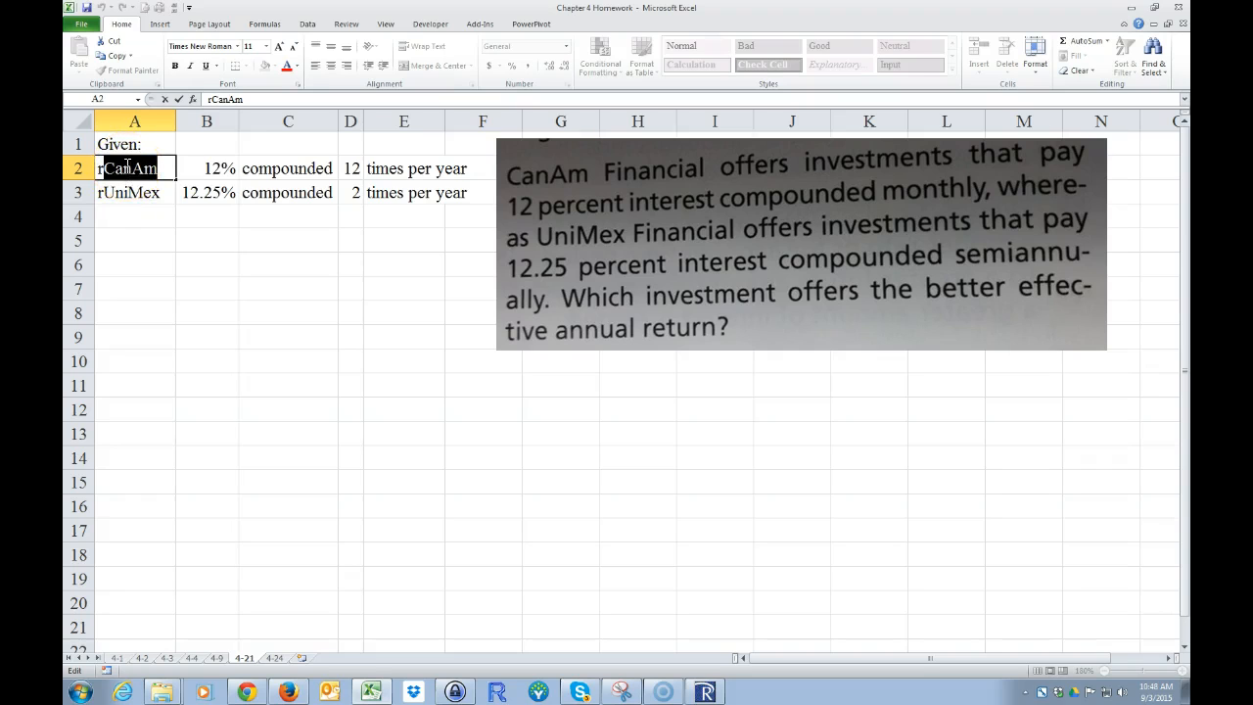
key(ctrl+1)
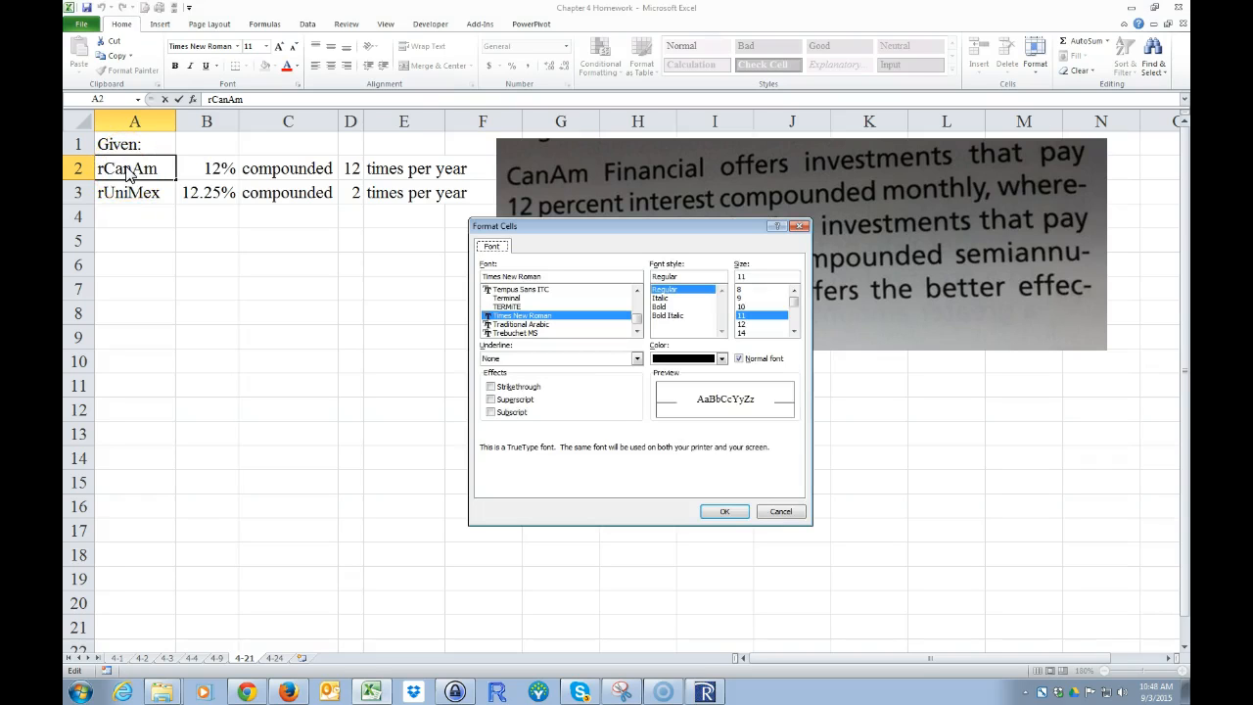
key(alt+b)
key(Return)
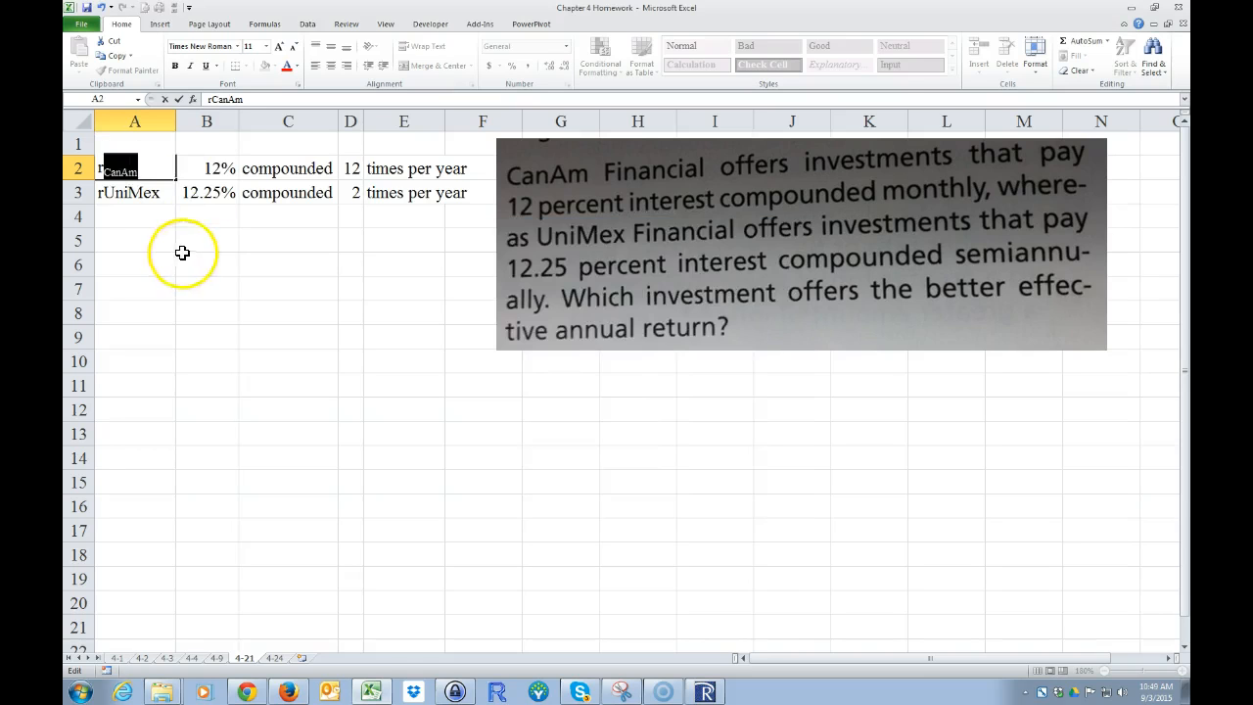
click(183, 254)
Step: Format the "UniMex" part of the rate label in A3 as subscript
double_click(106, 194)
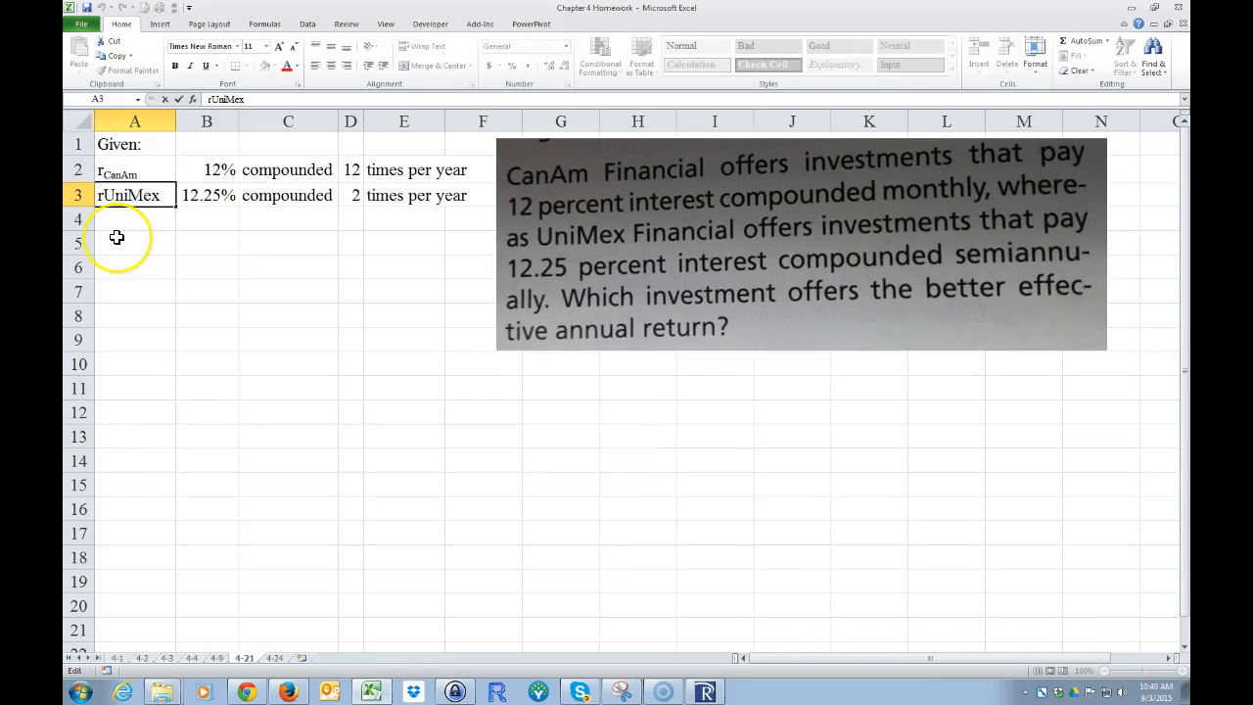
key(shift+Right)
key(shift+Right)
key(shift+Right)
key(shift+Right)
key(shift+Right)
key(shift+Right)
key(shift+Right)
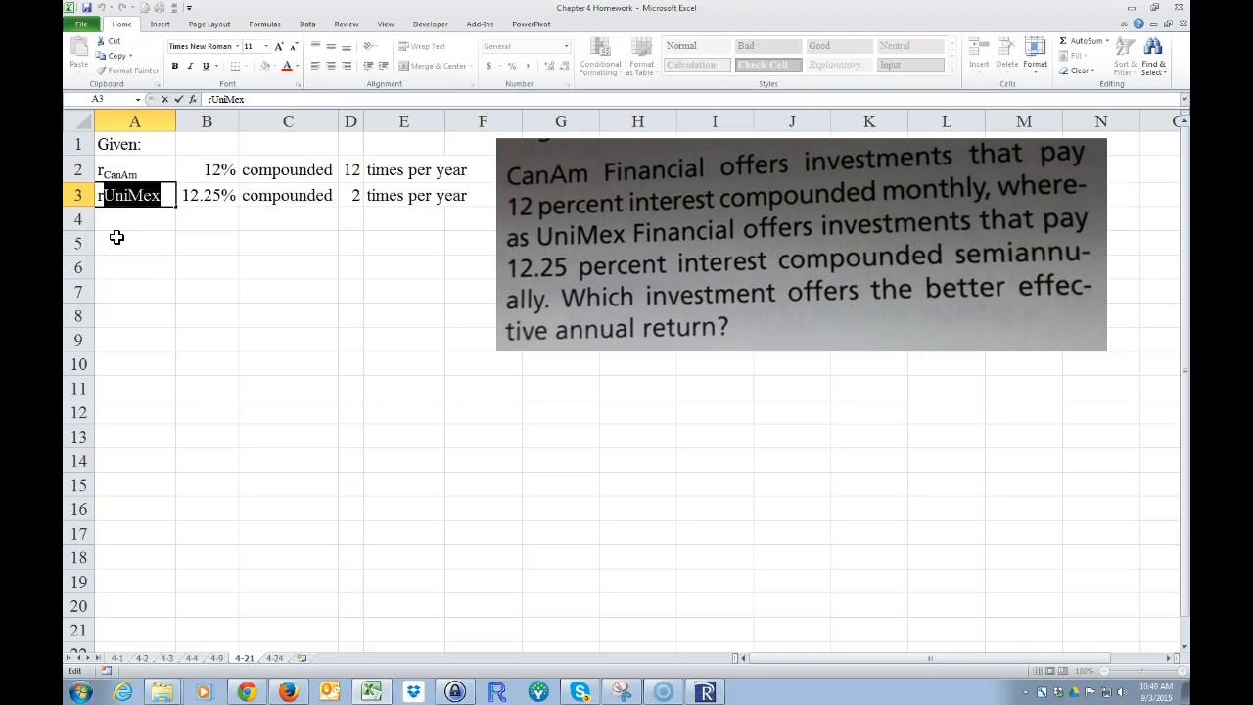
key(ctrl+1)
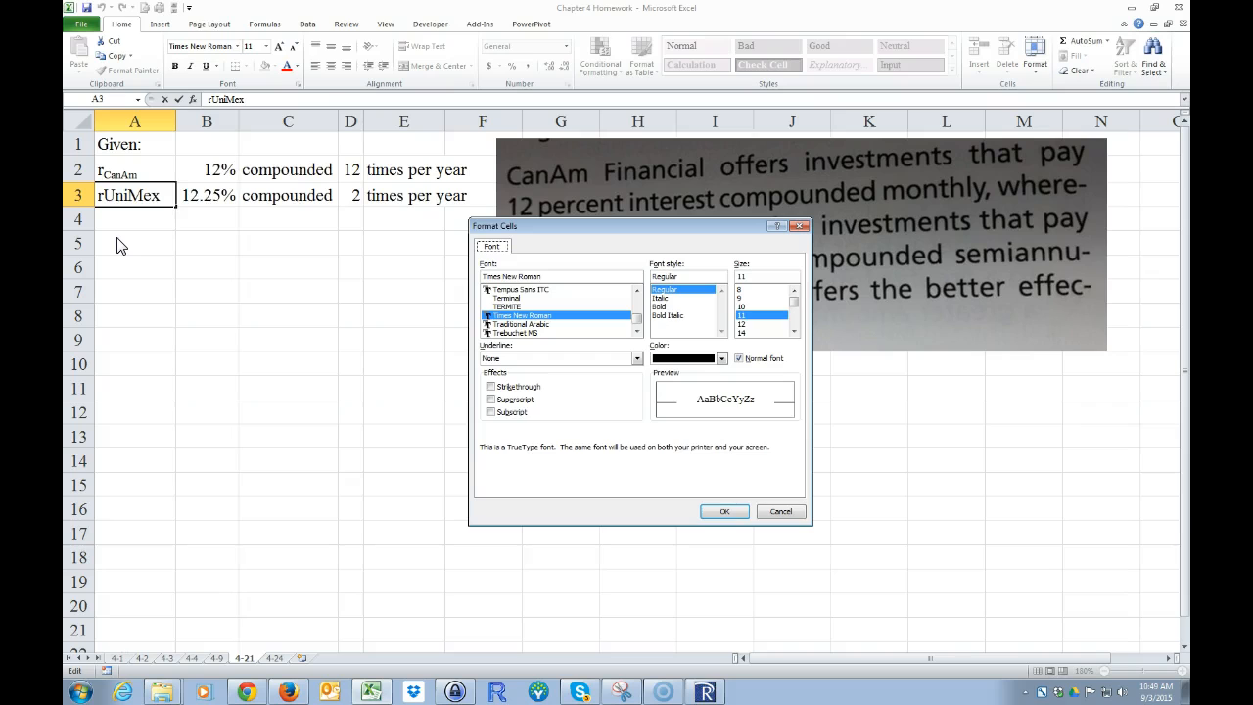
key(alt+b)
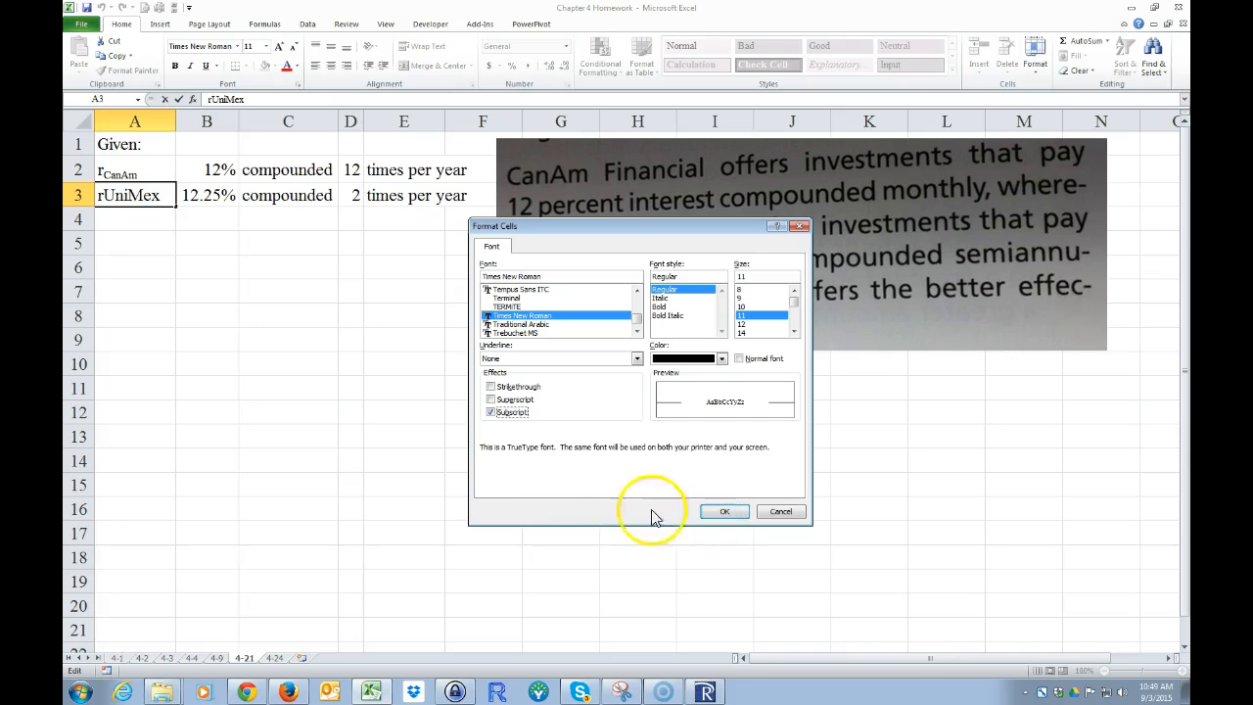
key(Return)
click(355, 418)
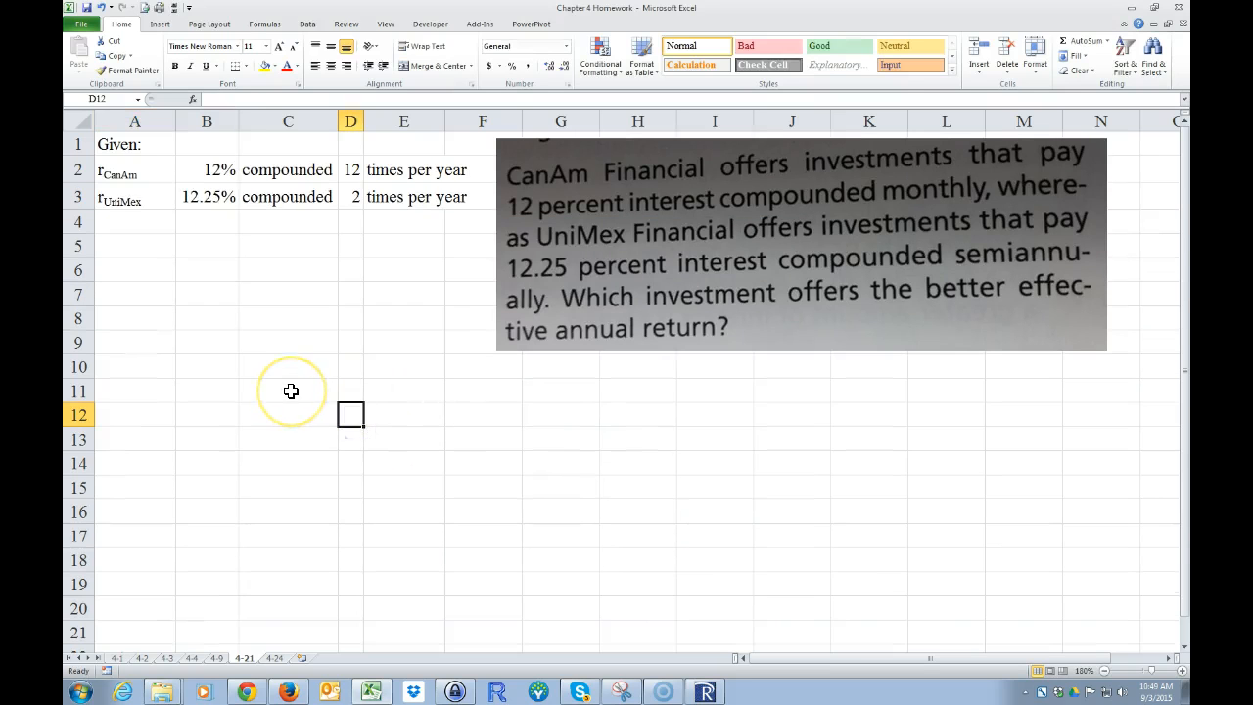
Step: Enter the heading "Find:" in A4 and the label "earCanAM" in A5
click(115, 224)
text(Find:)
key(Return)
text(ear)
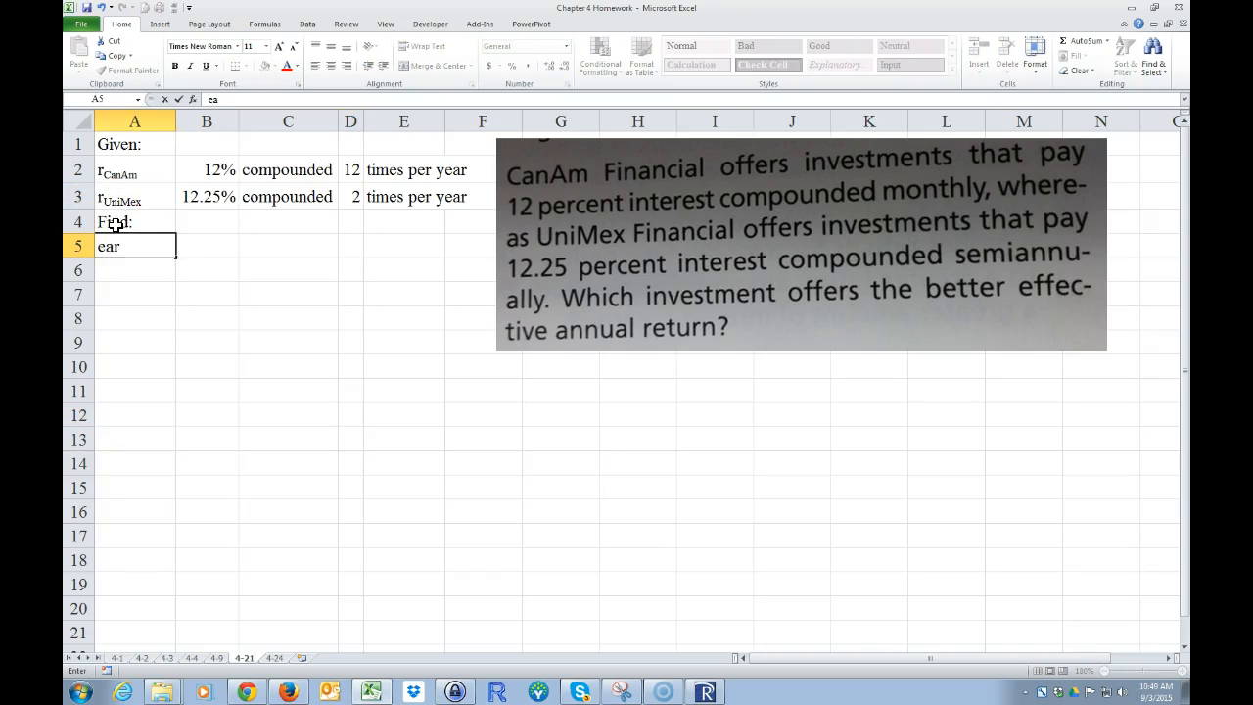
text(CAN)
key(BackSpace)
key(BackSpace)
text(anAM)
key(Return)
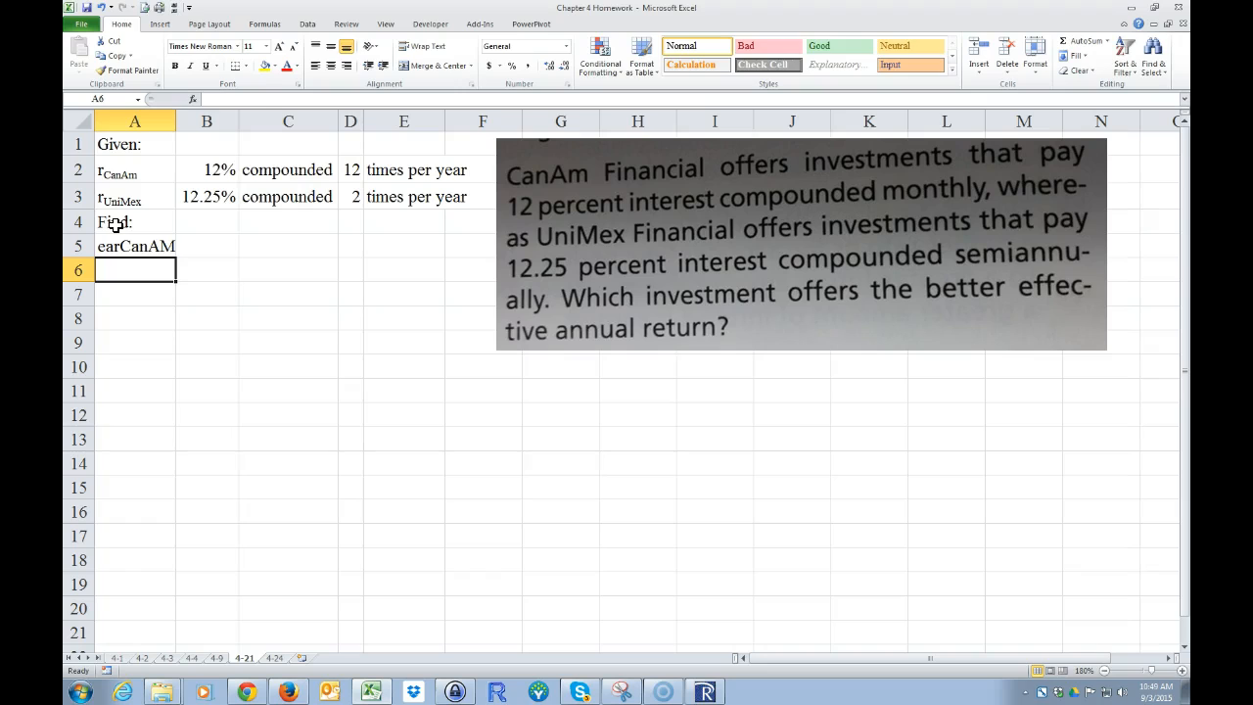
Step: Enter the label "earUniMex" in cell A6
text(ear)
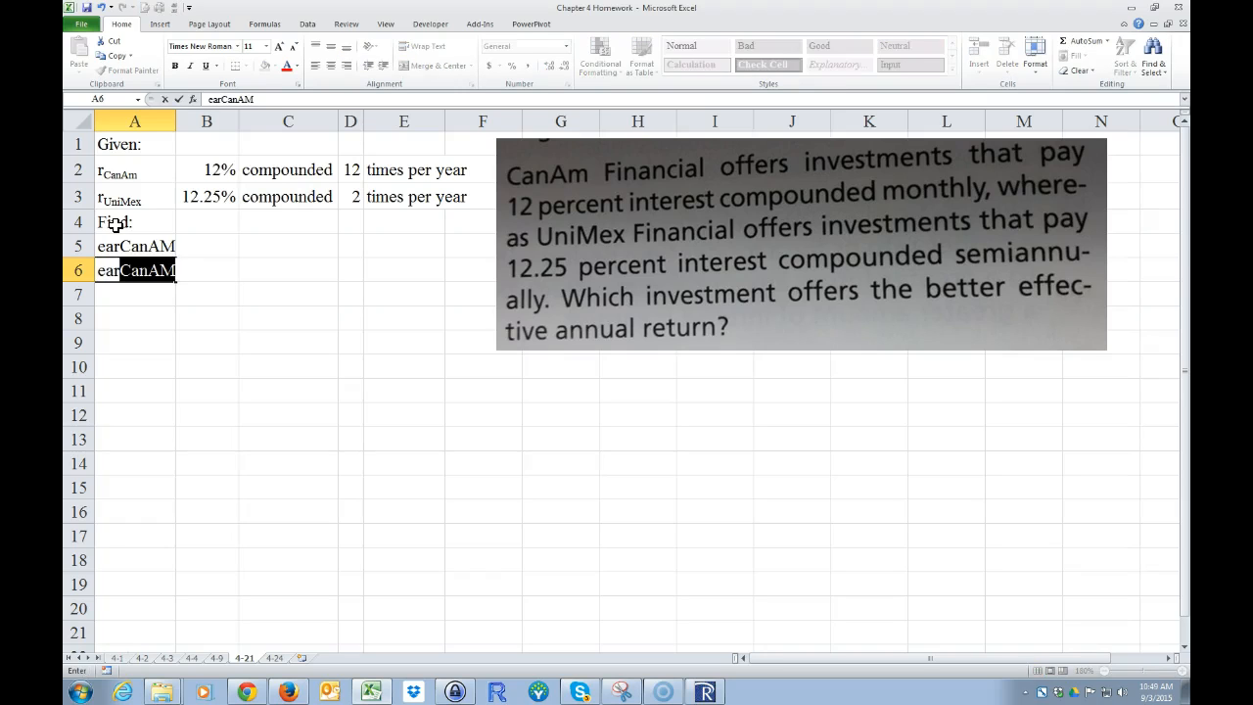
text(U)
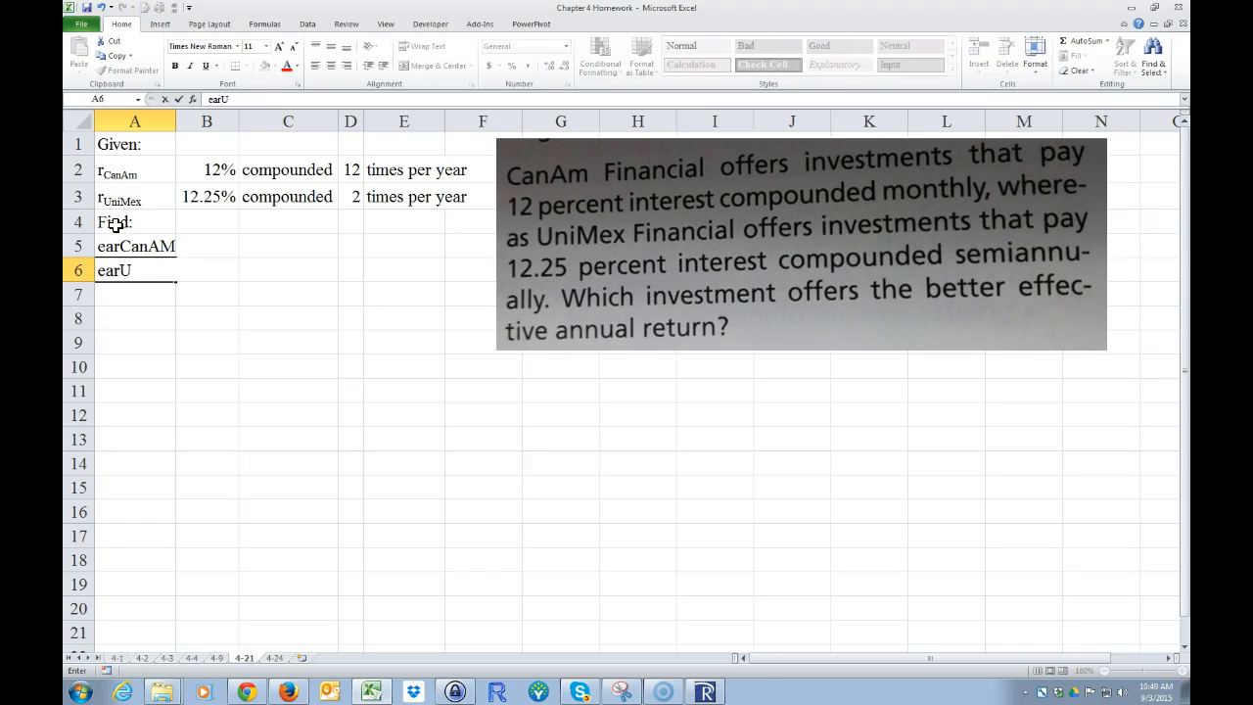
text(niMex)
key(Return)
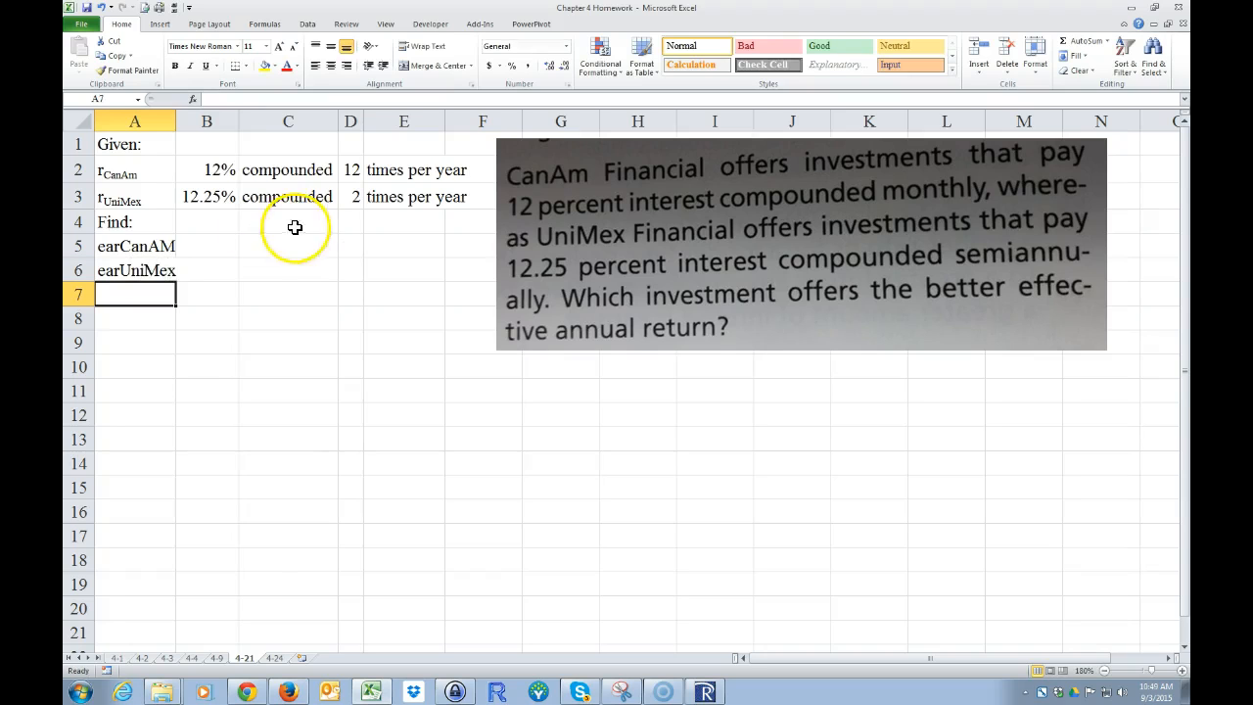
Step: Format the "CanAM" part of the label in A5 as subscript
click(125, 248)
double_click(125, 247)
key(shift+Right)
key(shift+Right)
key(shift+Right)
key(shift+Right)
key(shift+Right)
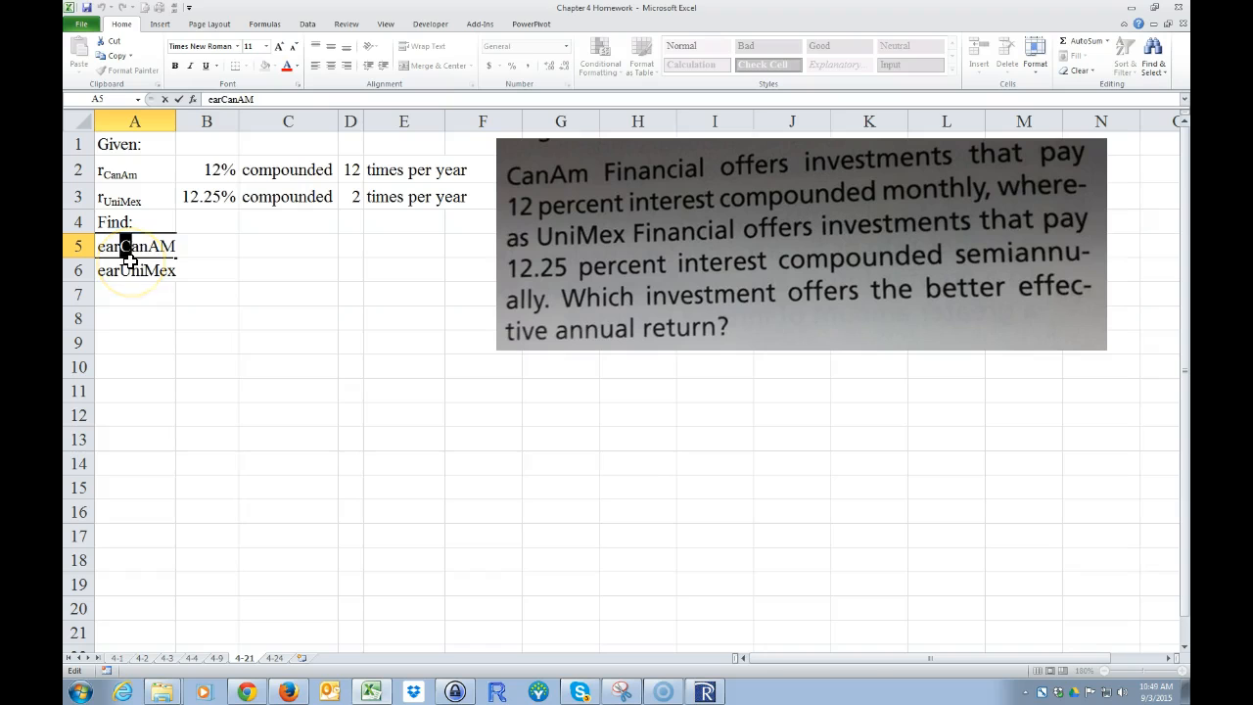
key(ctrl+1)
key(alt+b)
key(Return)
click(103, 277)
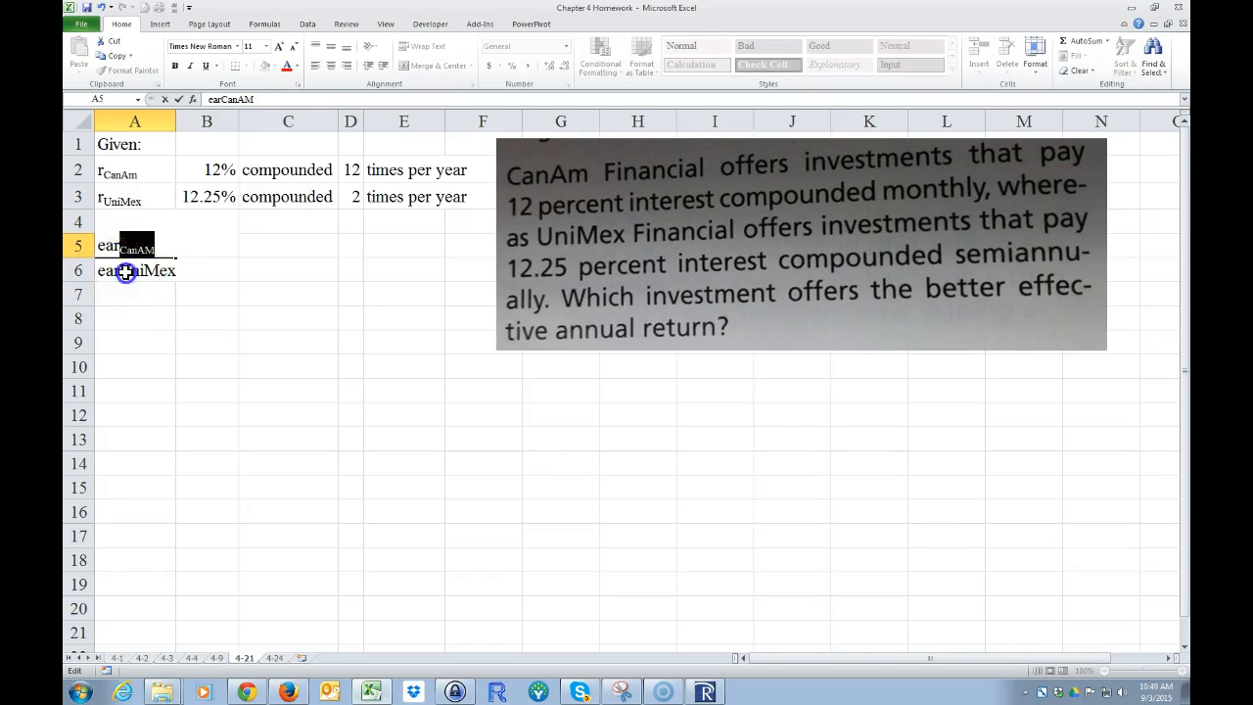
Step: Format the "UniMex" part of the label in A6 as subscript
double_click(120, 274)
drag(120, 274, 166, 274)
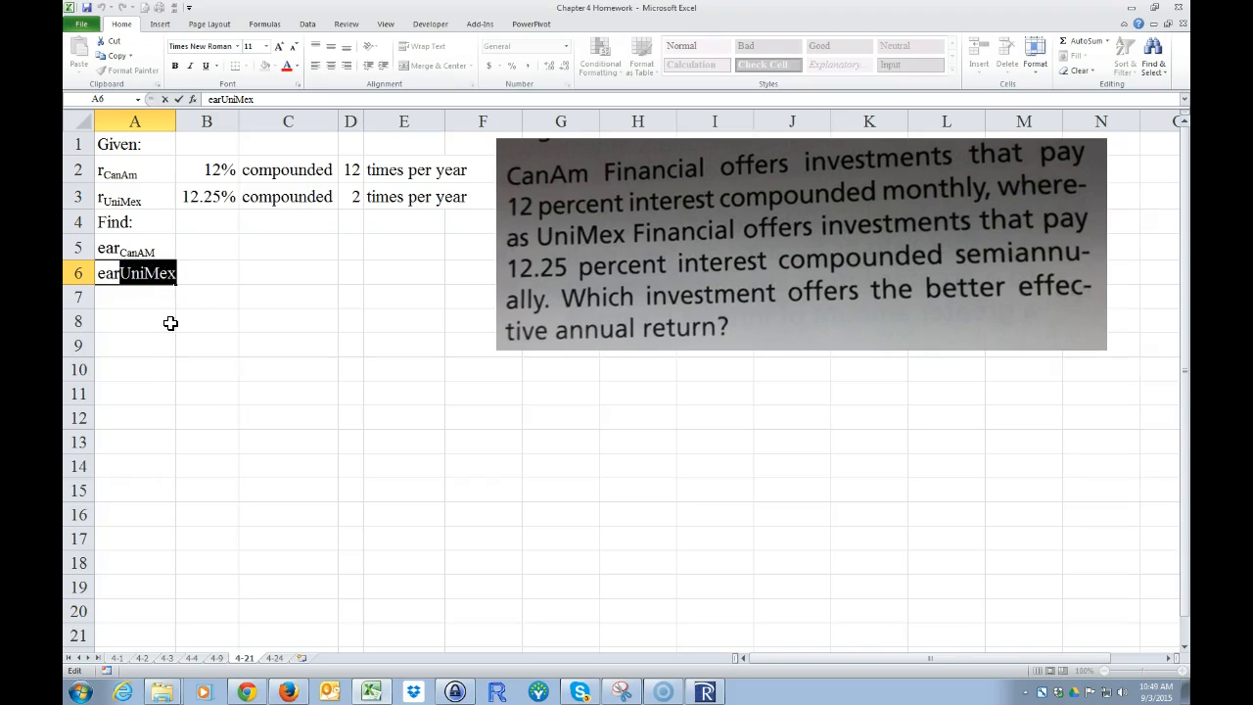
key(ctrl+1)
key(alt+b)
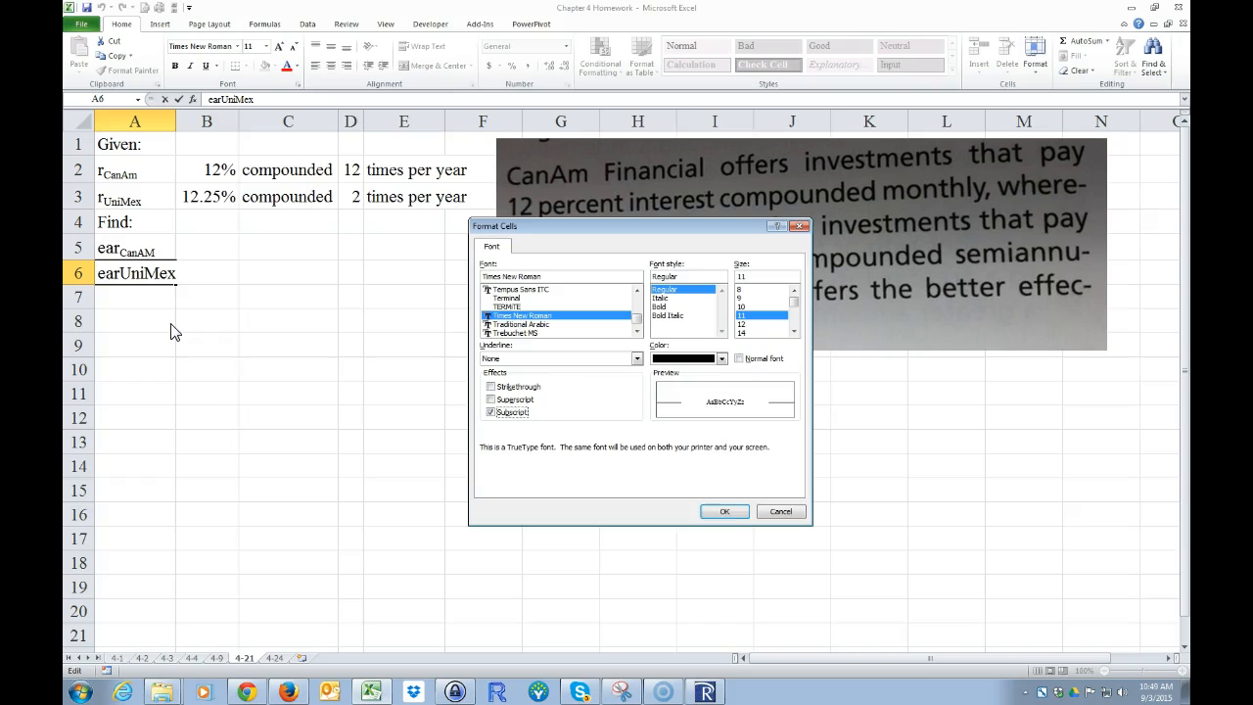
key(Return)
drag(180, 323, 186, 310)
Step: Enter a question mark in B5 and B6 beside the two effective annual rate labels
click(191, 247)
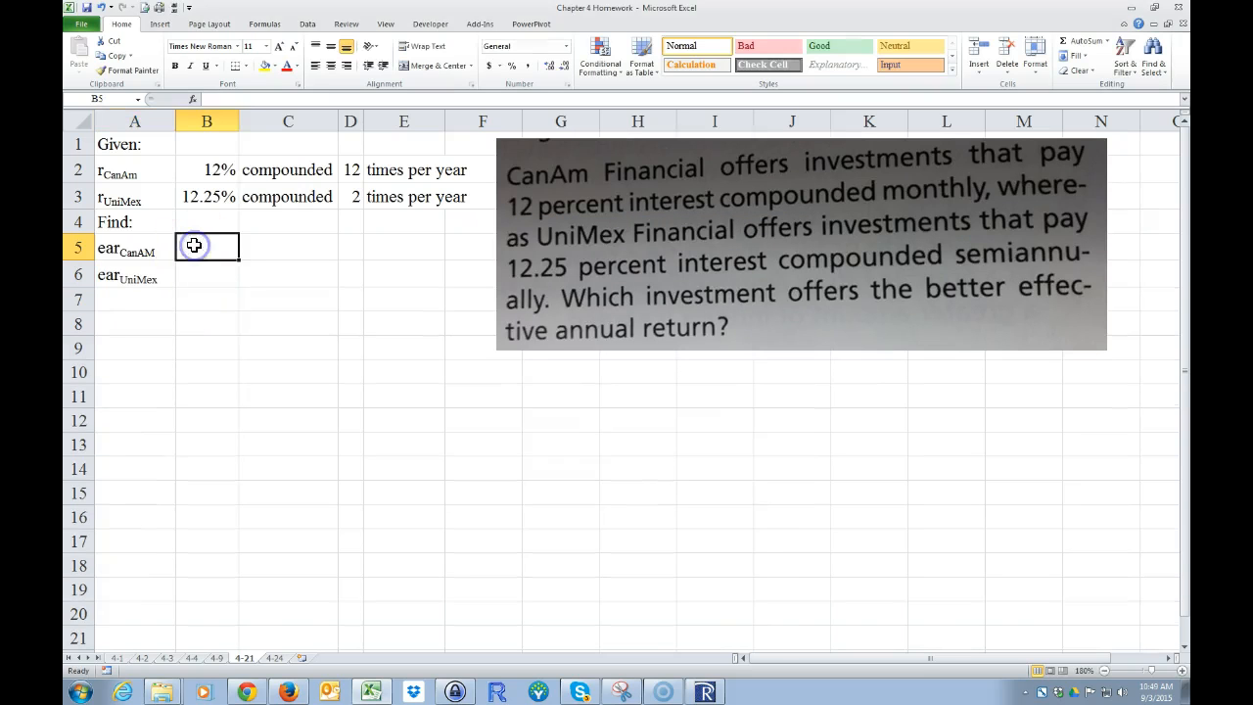
text(?)
key(Return)
text(?)
key(Return)
Step: Enter the heading "Solution:" in cell A7
click(133, 302)
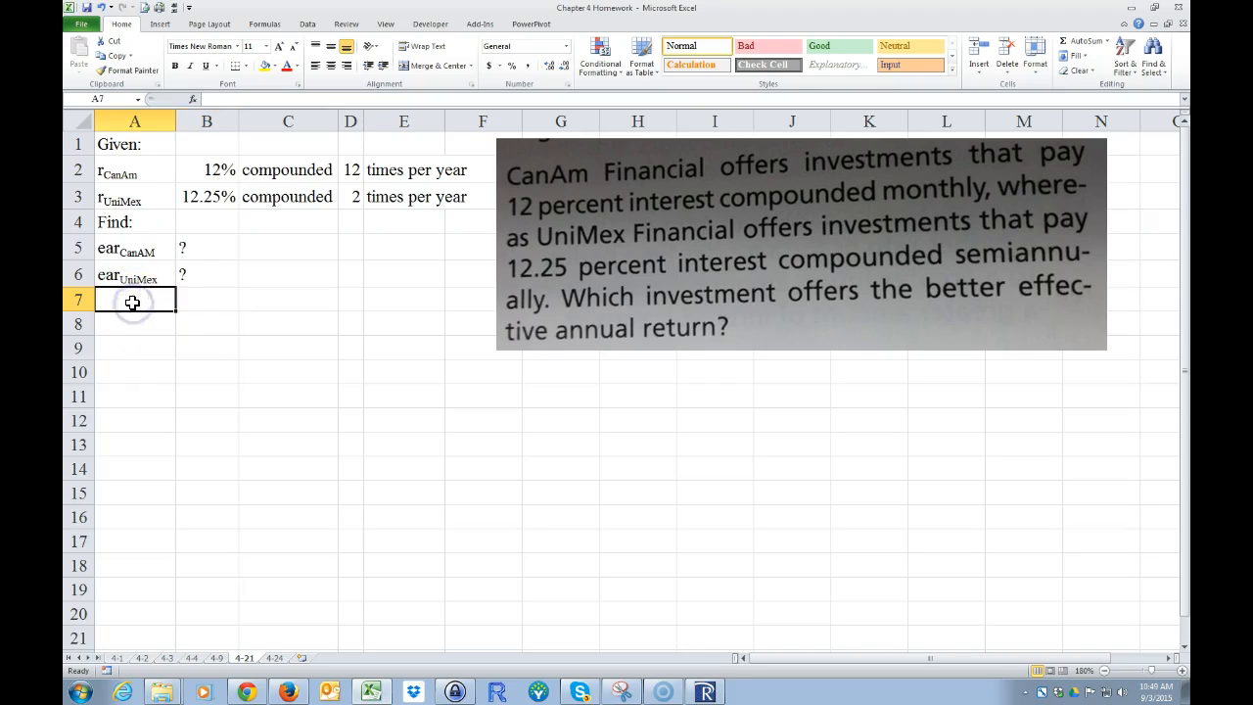
text(Solution:)
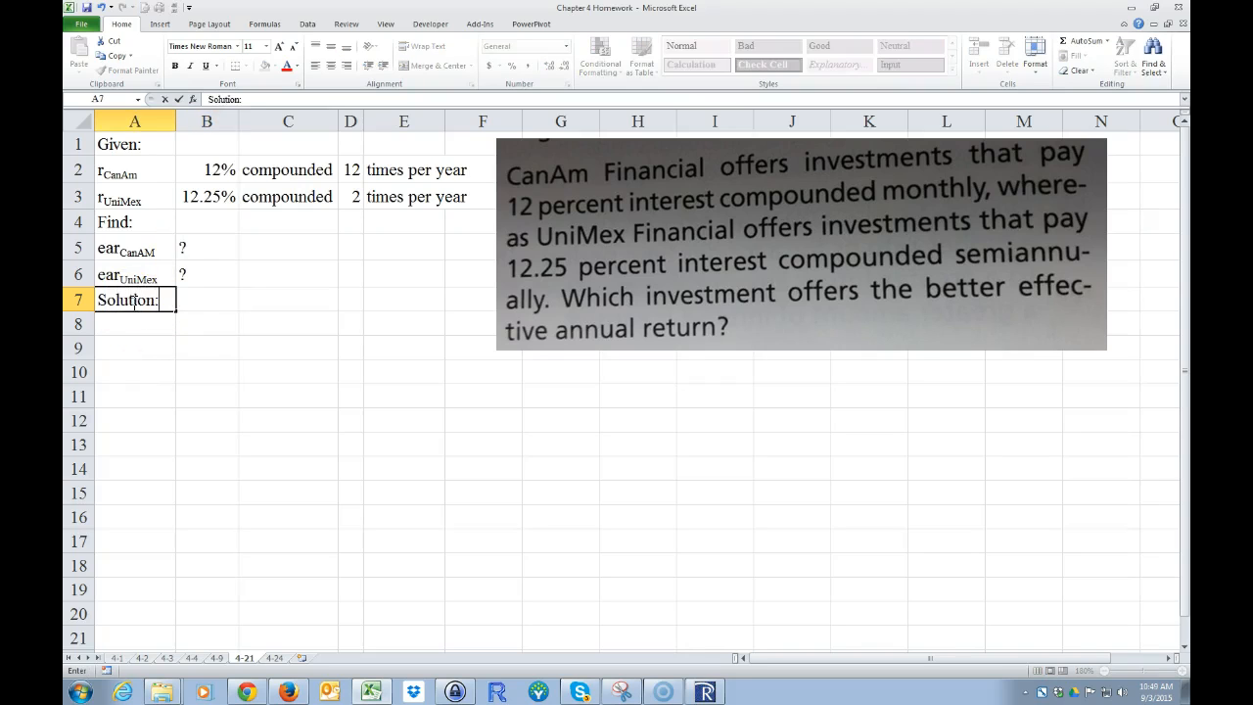
key(Return)
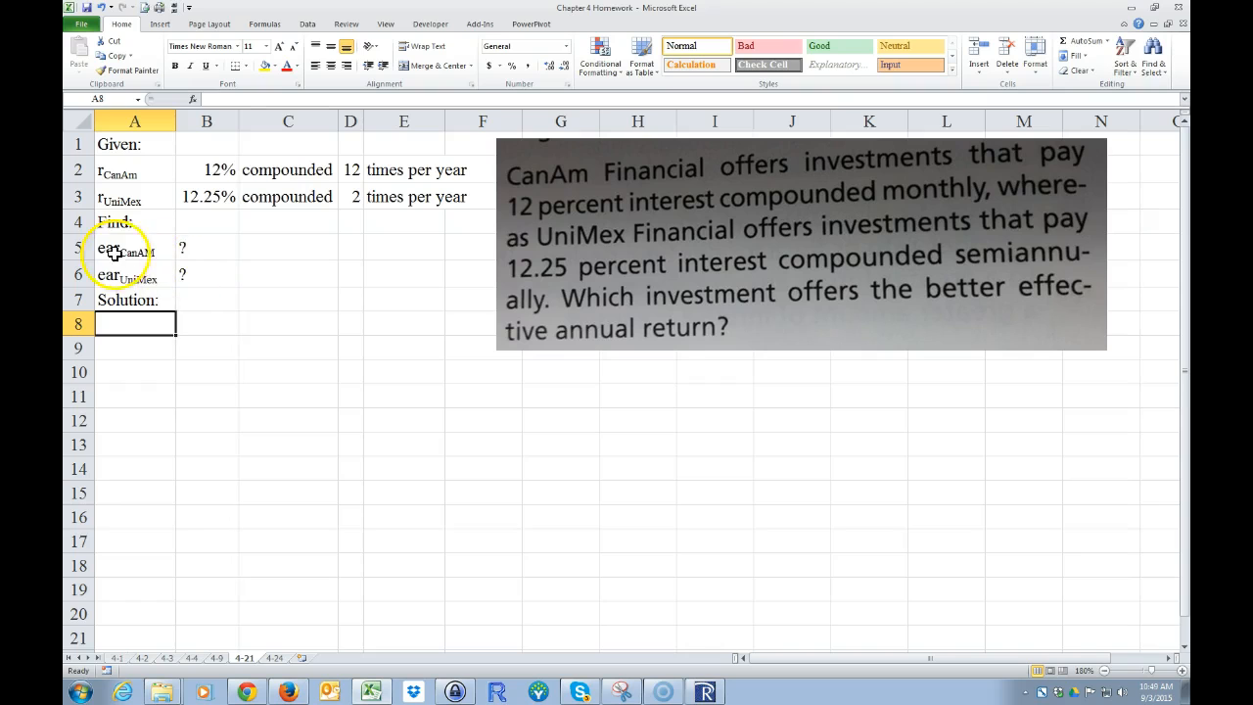
Step: Copy the two effective annual rate labels from A5:A6 into A8:A9
drag(106, 248, 112, 271)
right_click(118, 263)
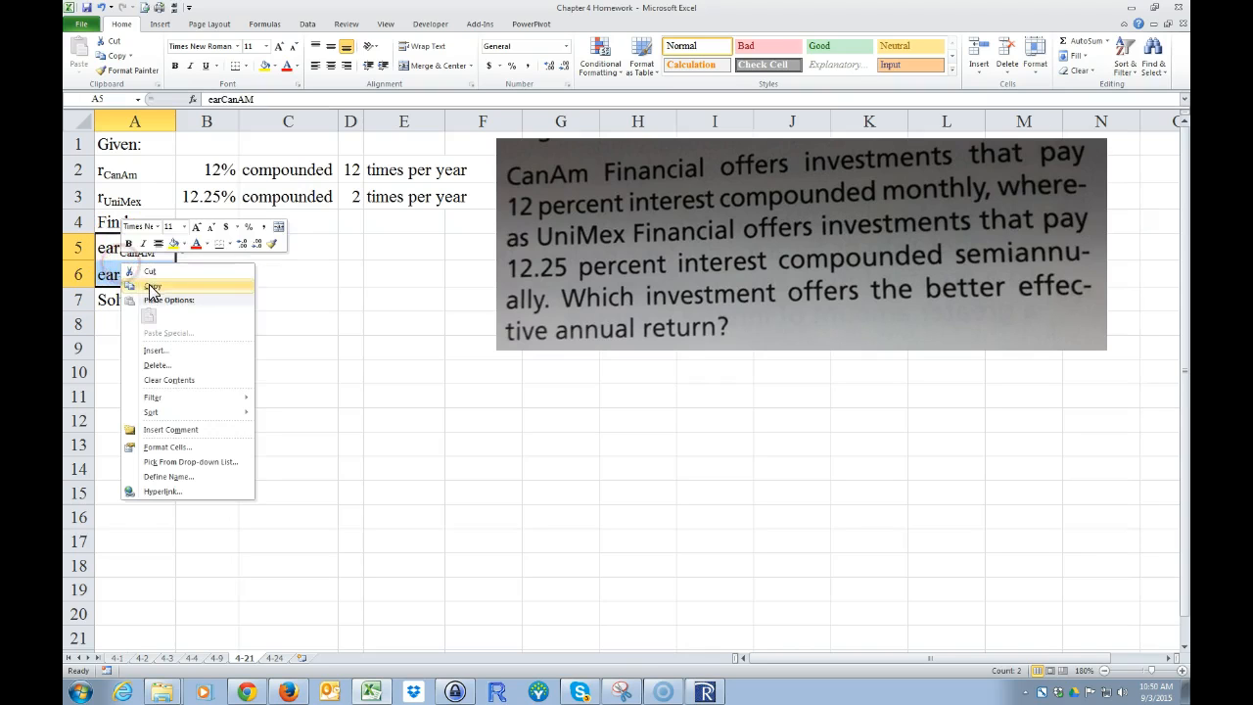
click(155, 284)
click(107, 324)
right_click(124, 326)
click(153, 377)
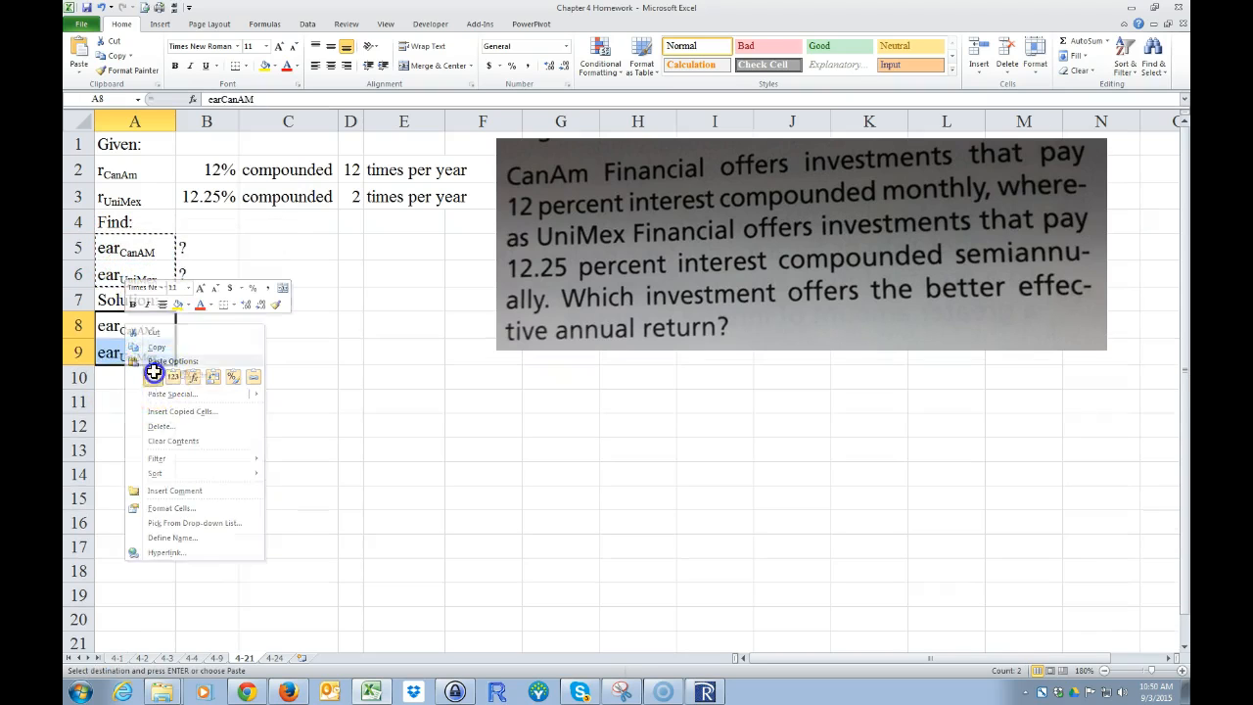
click(224, 330)
key(Escape)
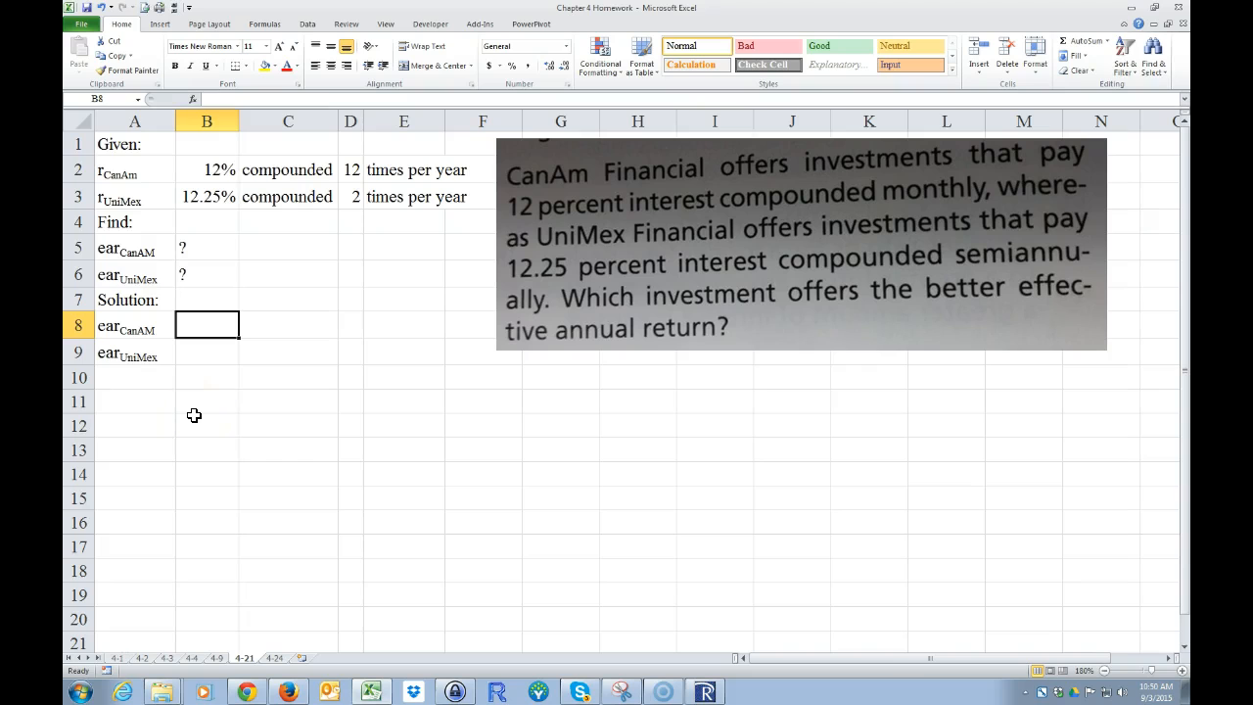
Step: Make the "Given:", "Find:" and "Solution:" headings in A1, A4 and A7 bold and underlined
click(112, 145)
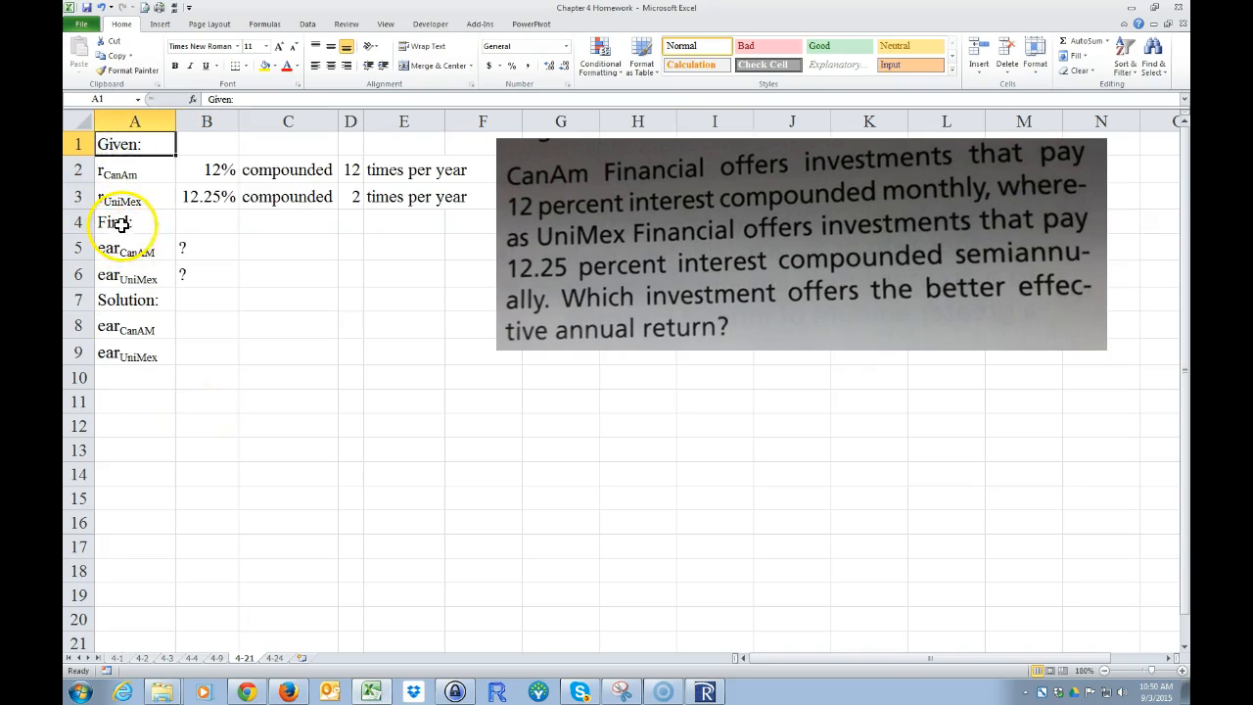
ctrl+click(120, 224)
ctrl+click(122, 299)
click(175, 66)
click(205, 66)
Step: Calculate CanAm's effective annual rate in B8 with the formula =EFFECT(B2,D2)
click(193, 328)
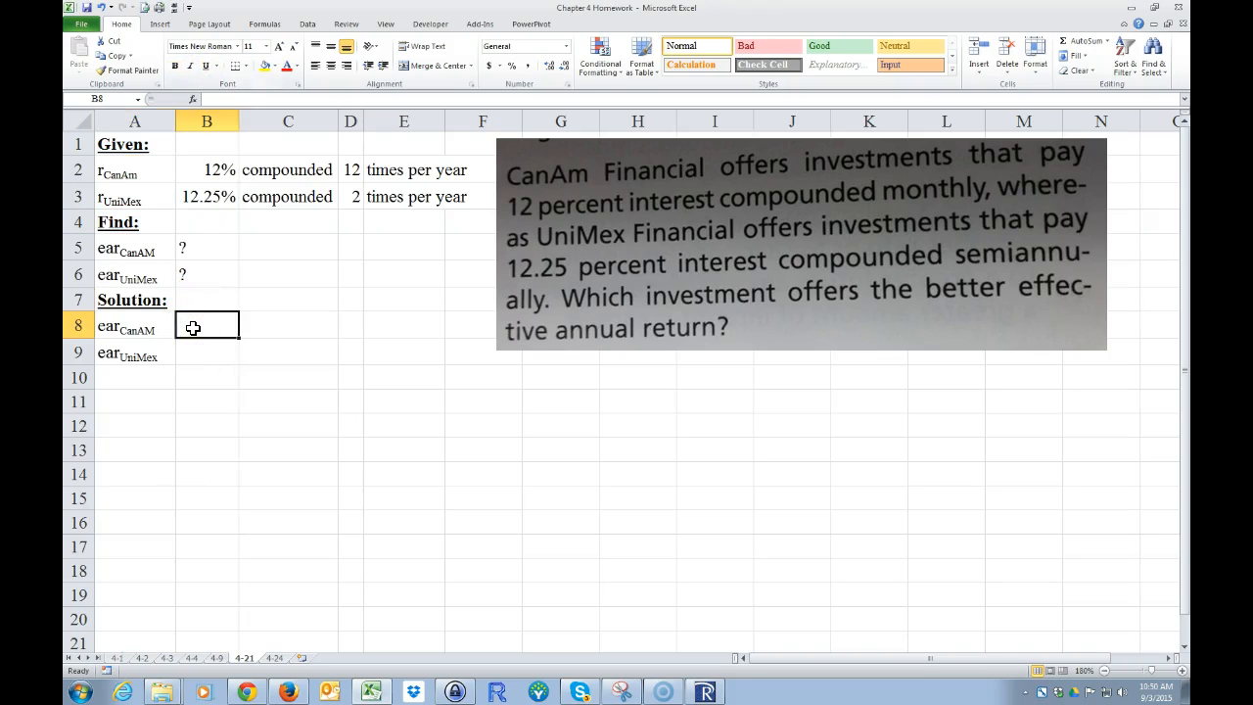
text(=effect)
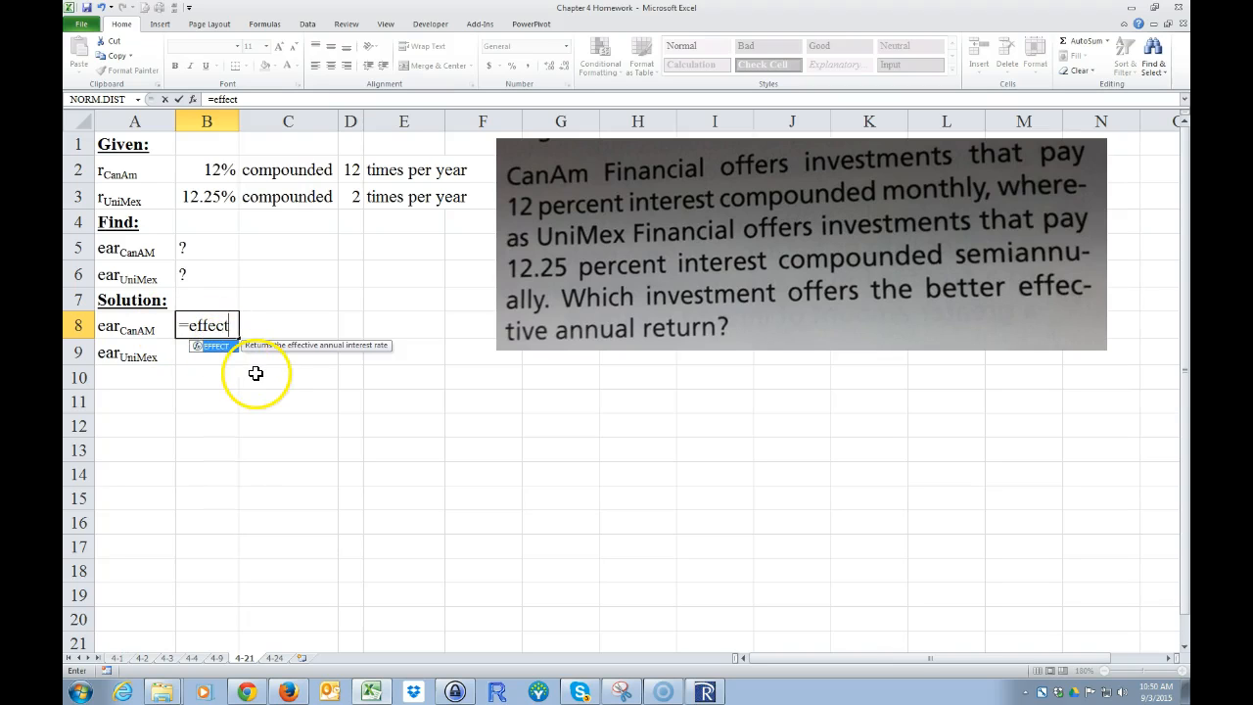
text(()
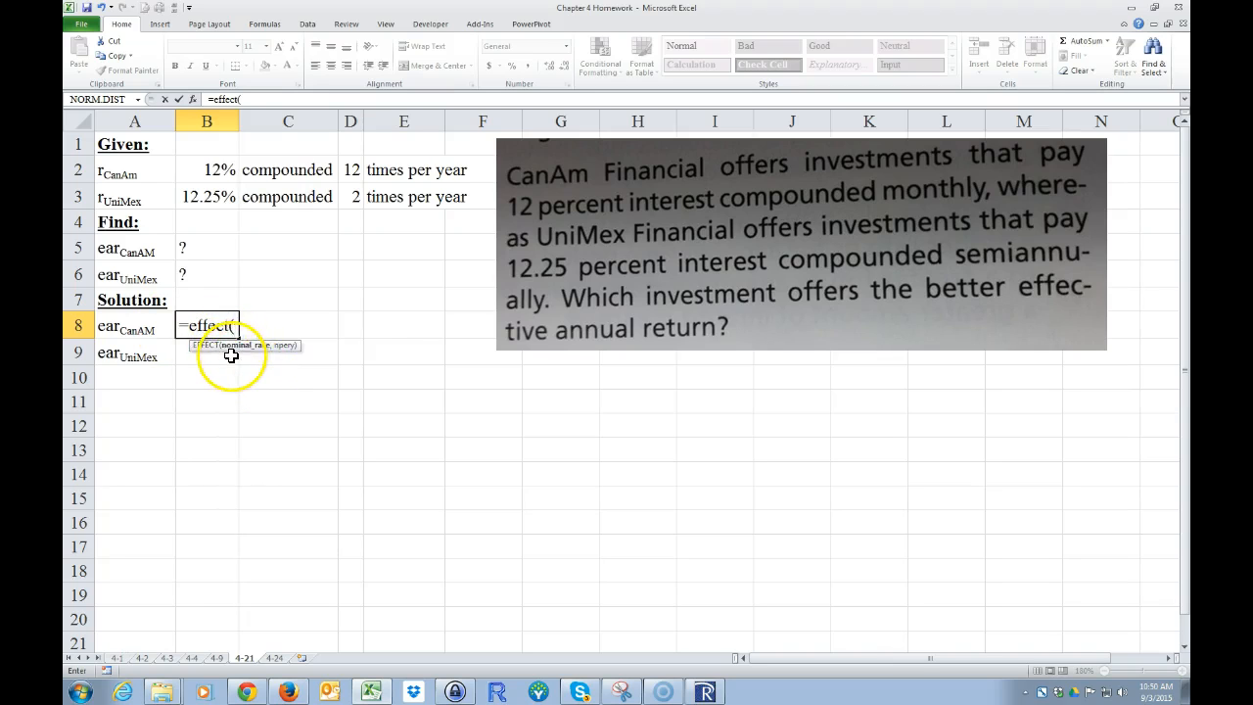
key(BackSpace)
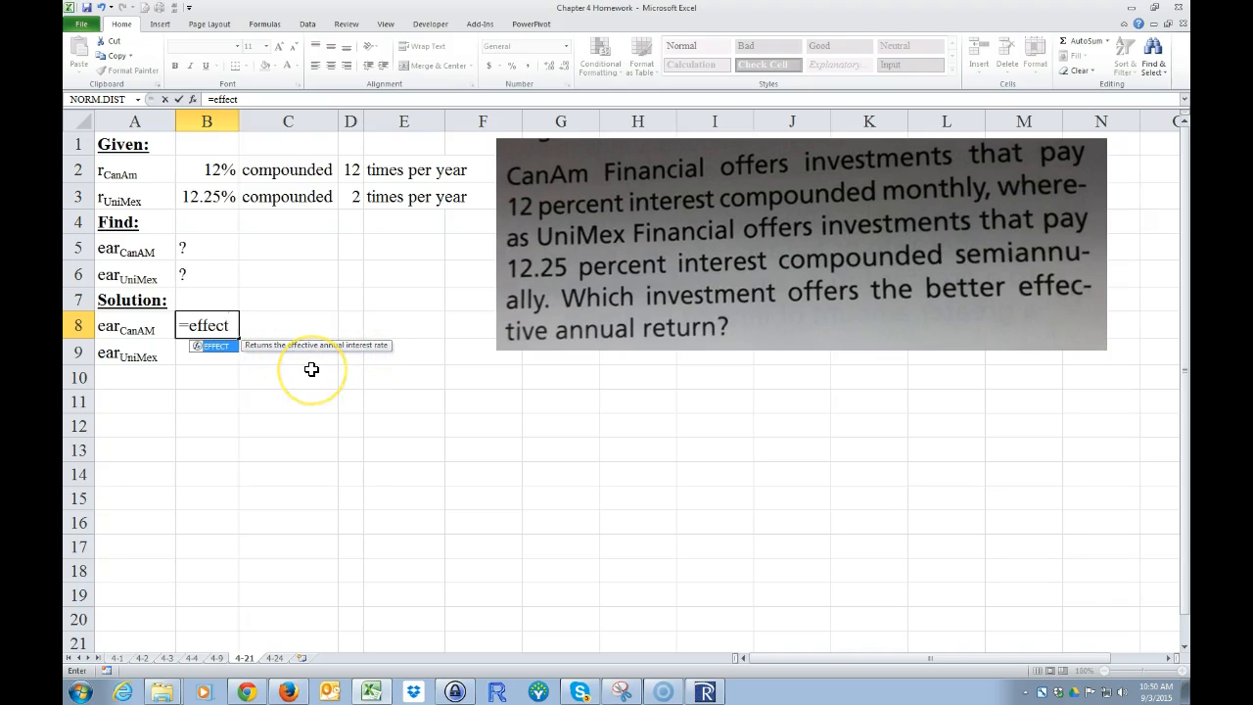
text(()
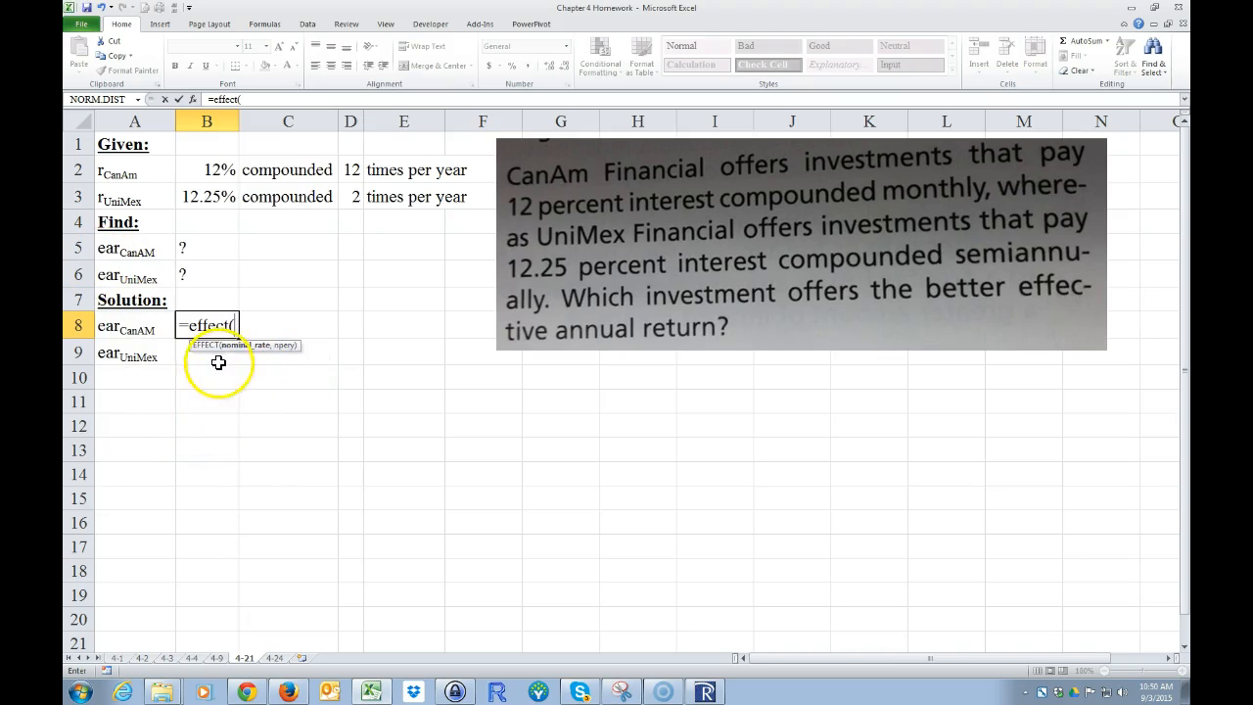
click(208, 171)
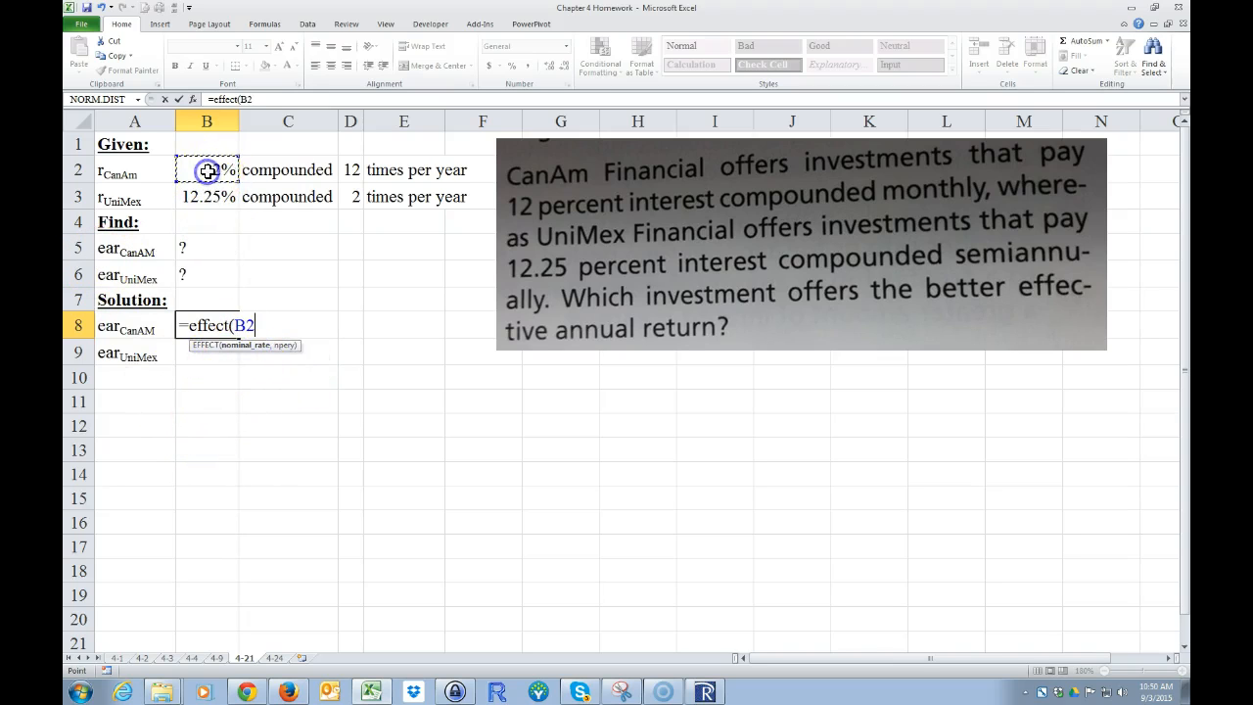
text(,)
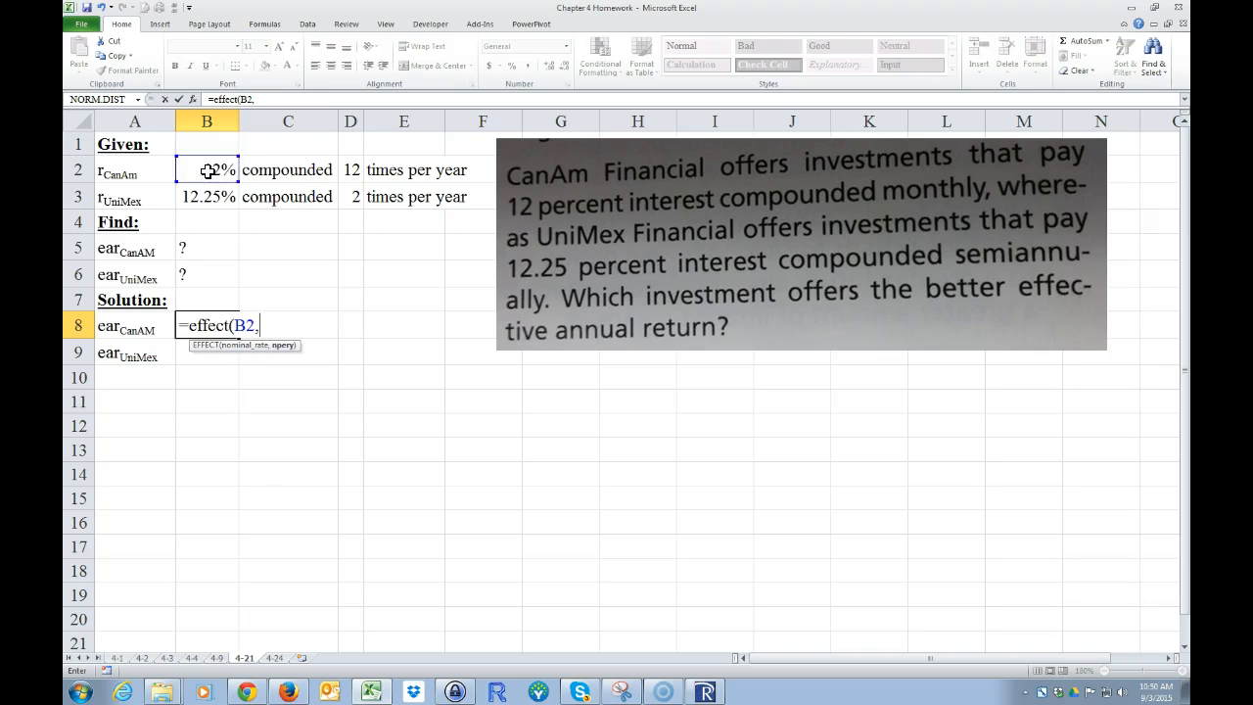
click(353, 171)
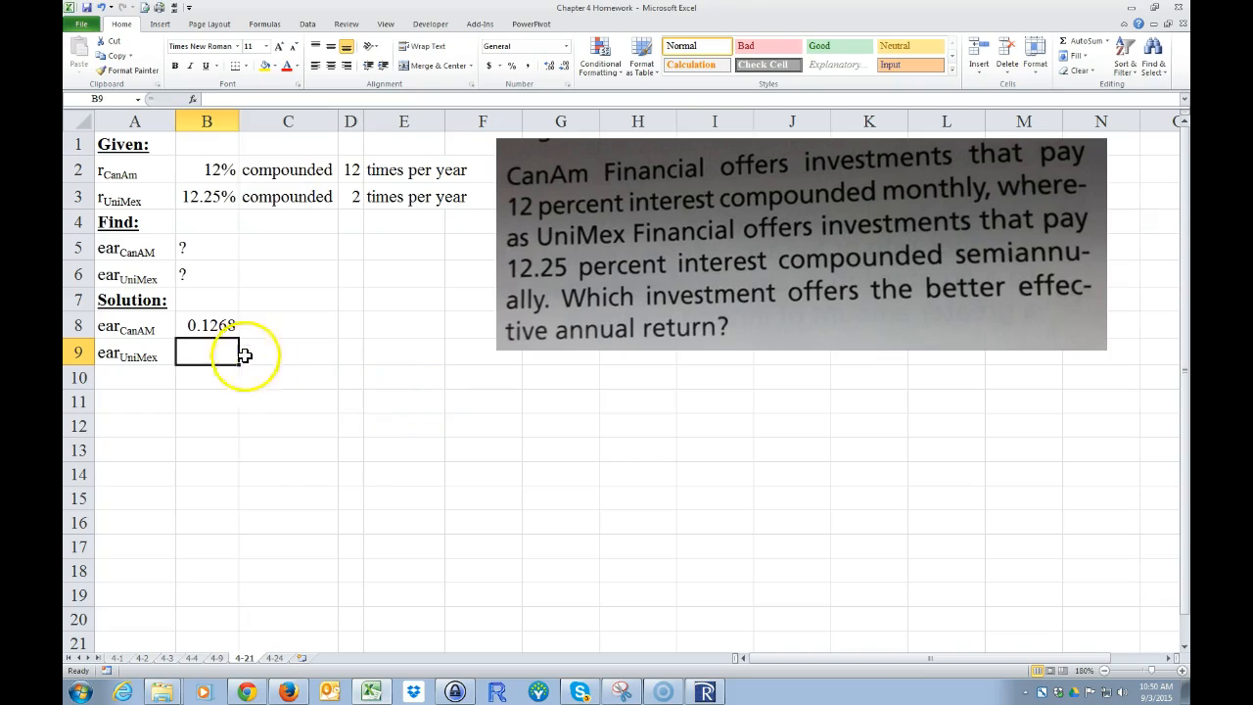
Step: Format the CanAm result in B8 as a percentage with two decimal places
click(212, 324)
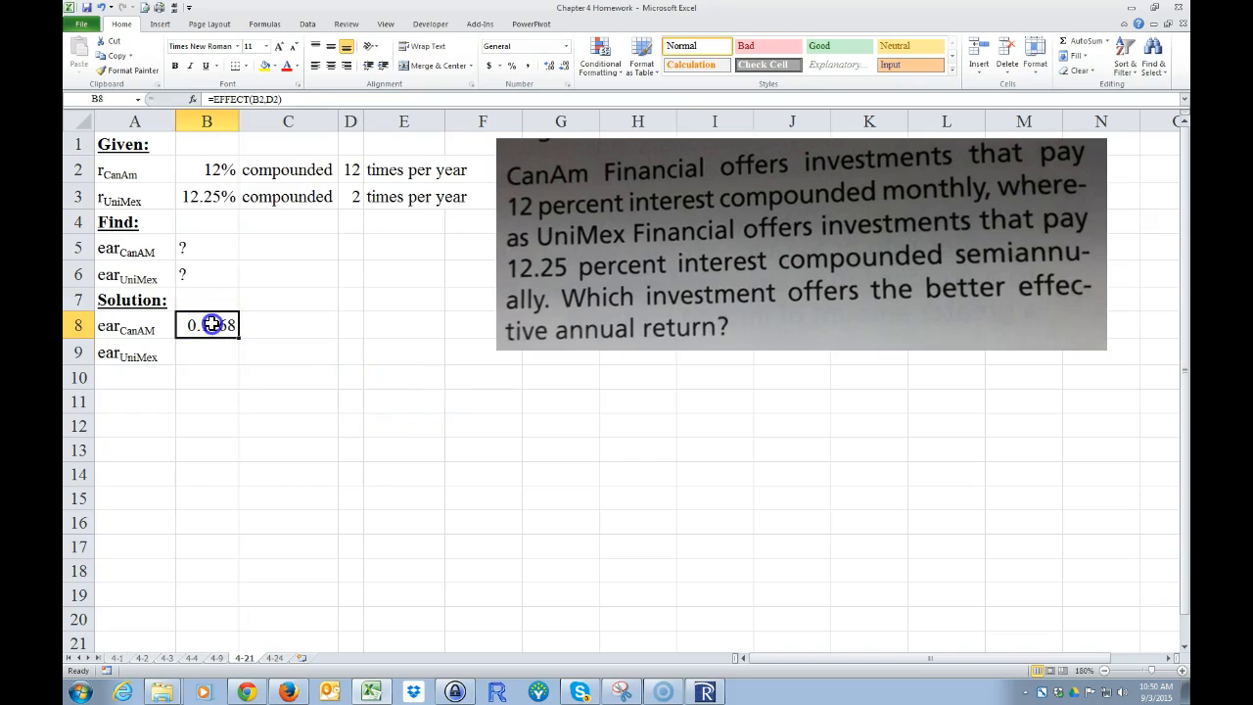
click(512, 67)
click(550, 66)
click(549, 66)
click(293, 443)
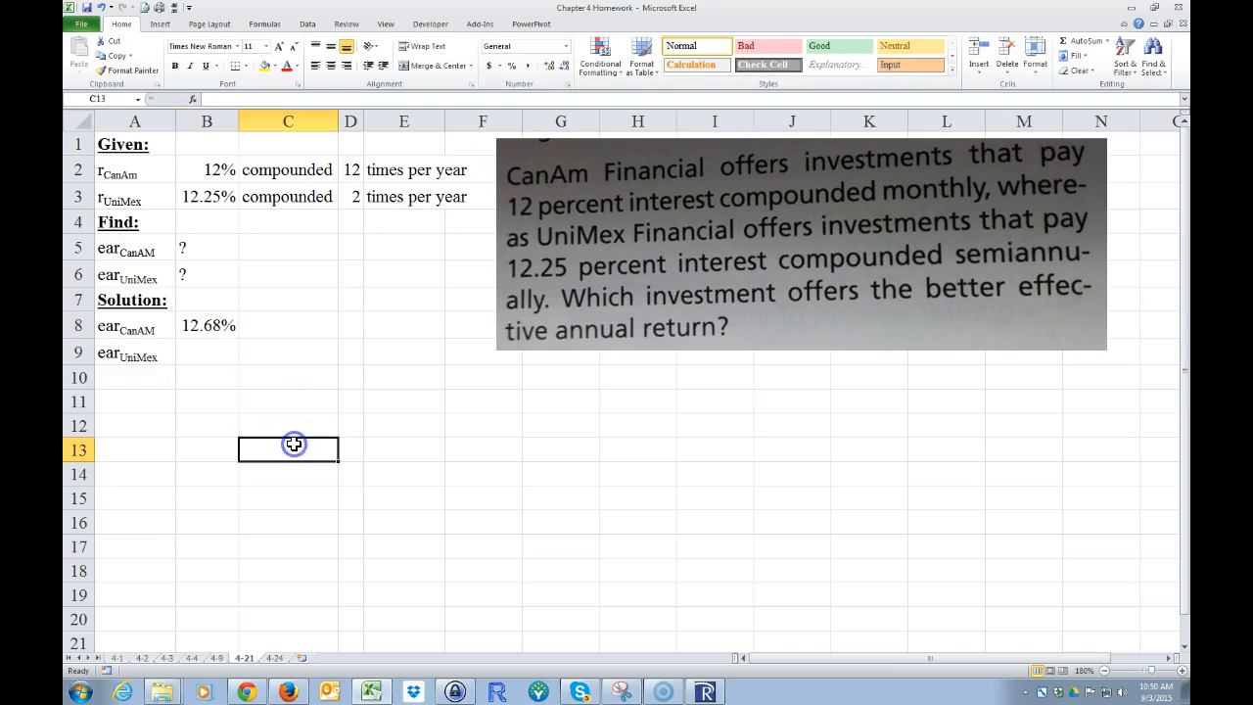
Step: Fill the EFFECT formula from B8 down to B9 to calculate the UniMex effective annual rate
click(199, 327)
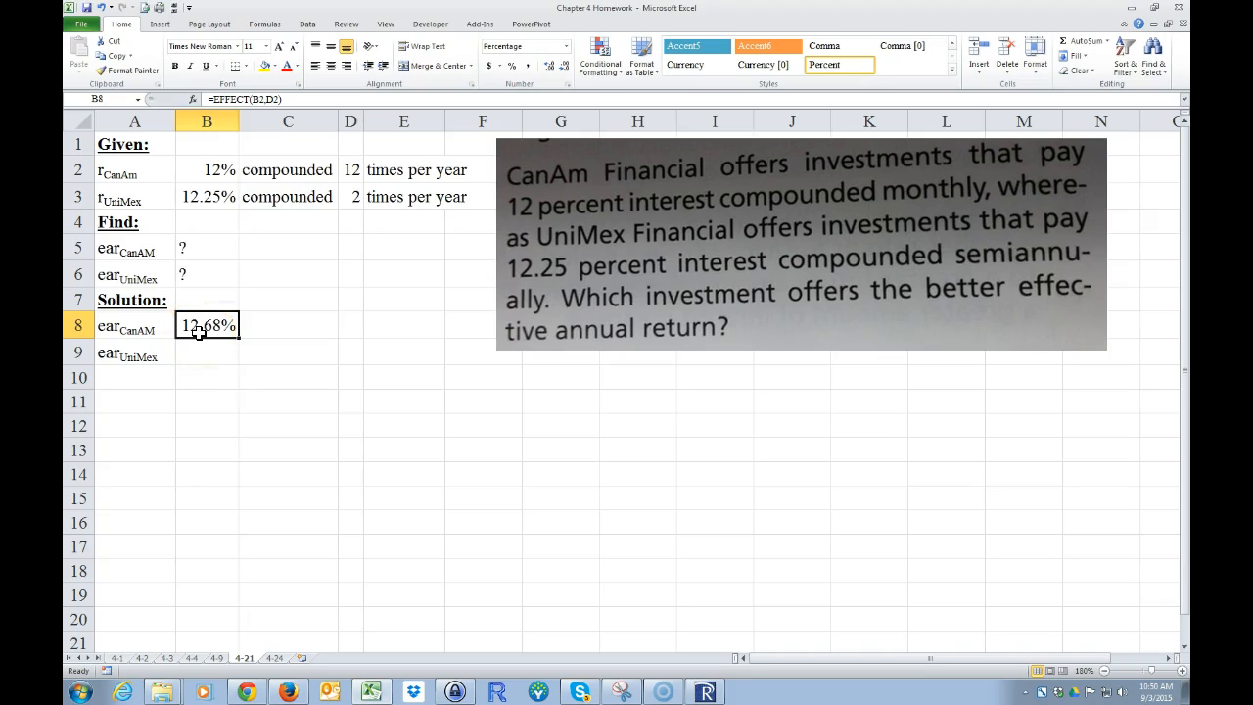
click(217, 167)
click(348, 170)
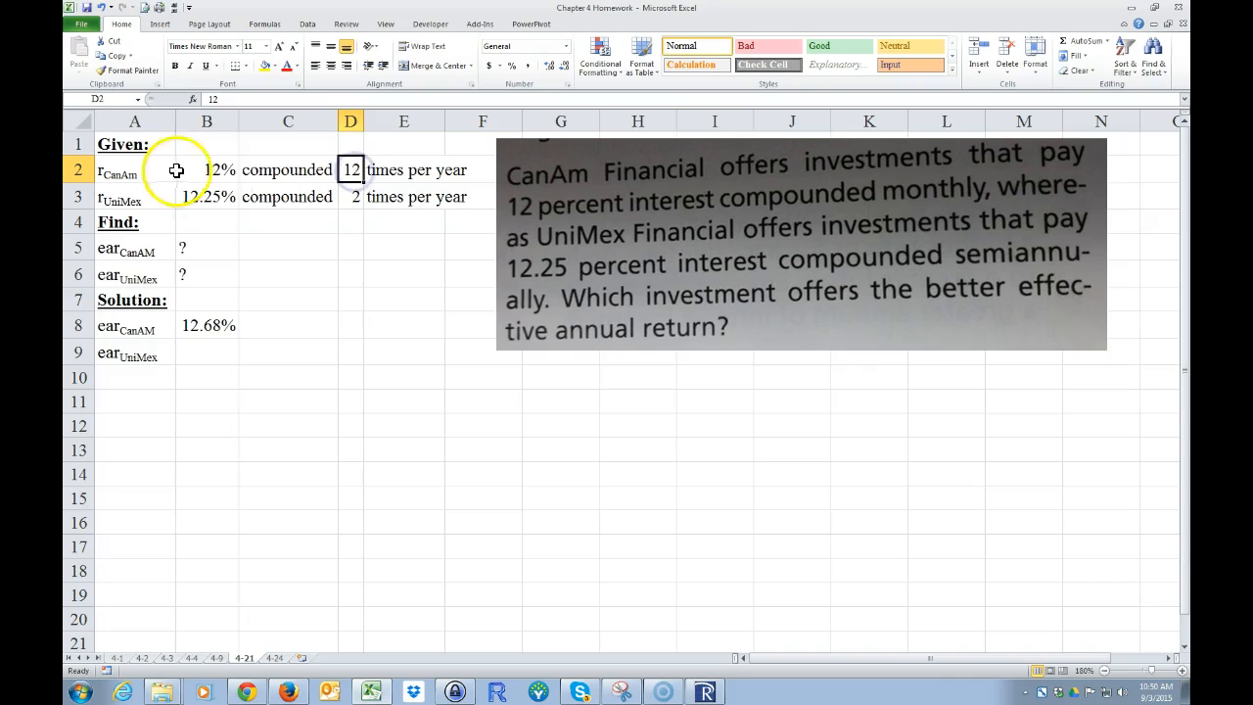
click(194, 351)
click(208, 196)
click(349, 198)
click(201, 323)
drag(240, 341, 240, 354)
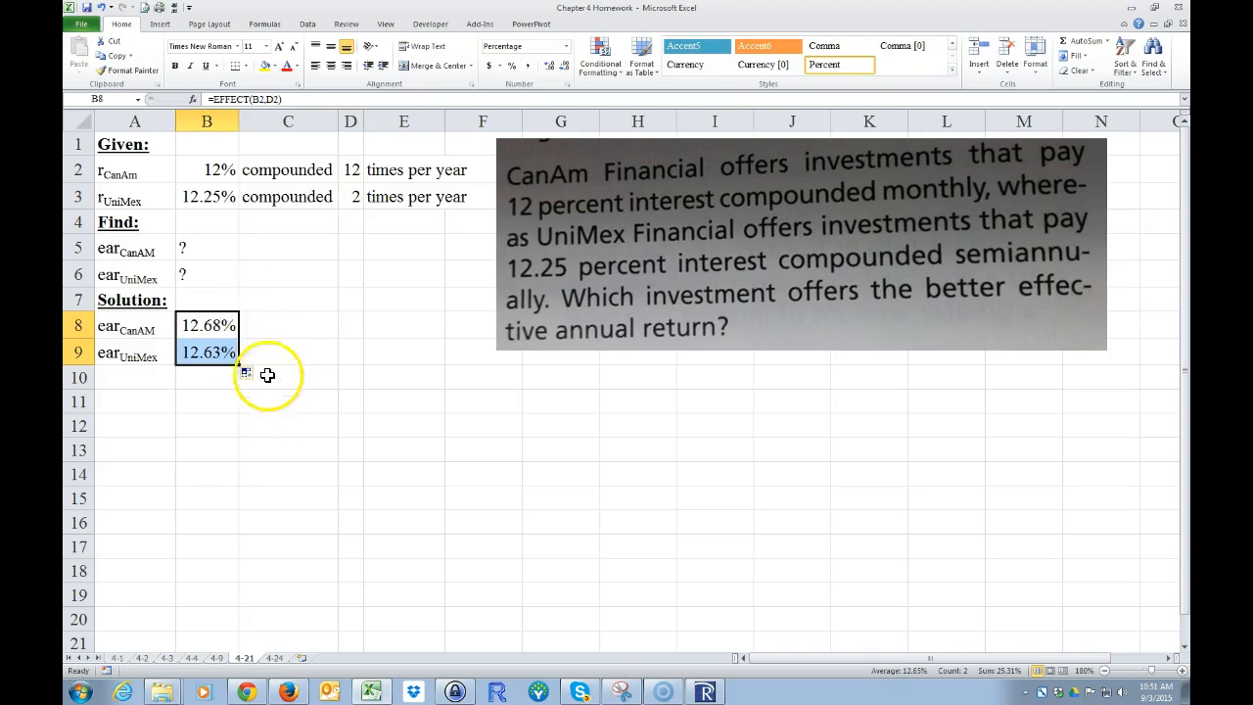
Step: Enter =GetFormula(B8) in C8 to display the formula text, and fill it down to C9
click(275, 329)
text(=get)
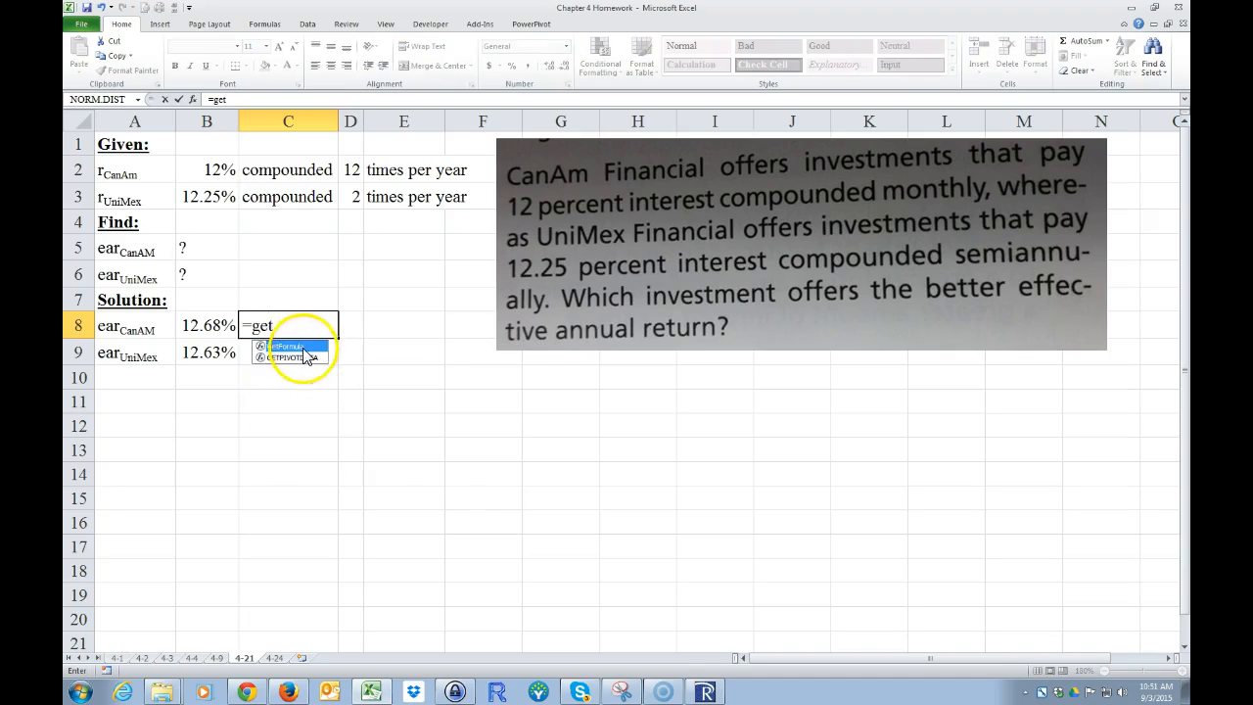
double_click(294, 347)
click(201, 323)
key(Return)
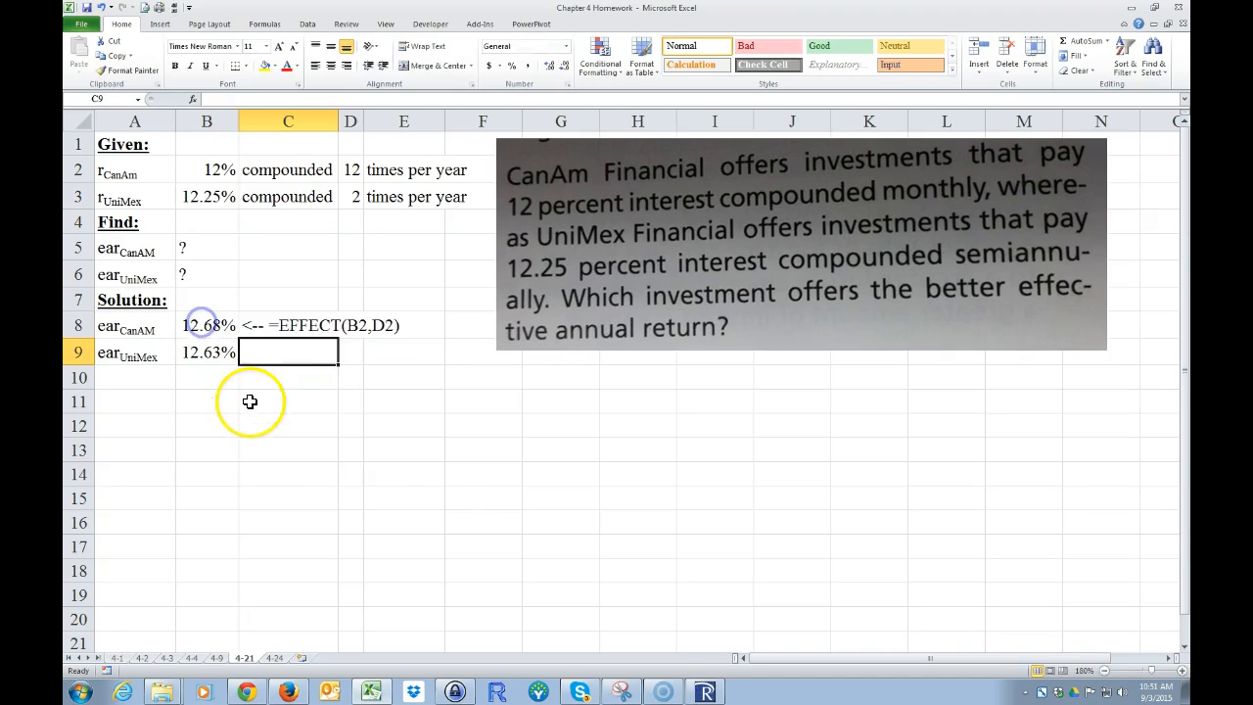
click(286, 329)
drag(337, 340, 336, 361)
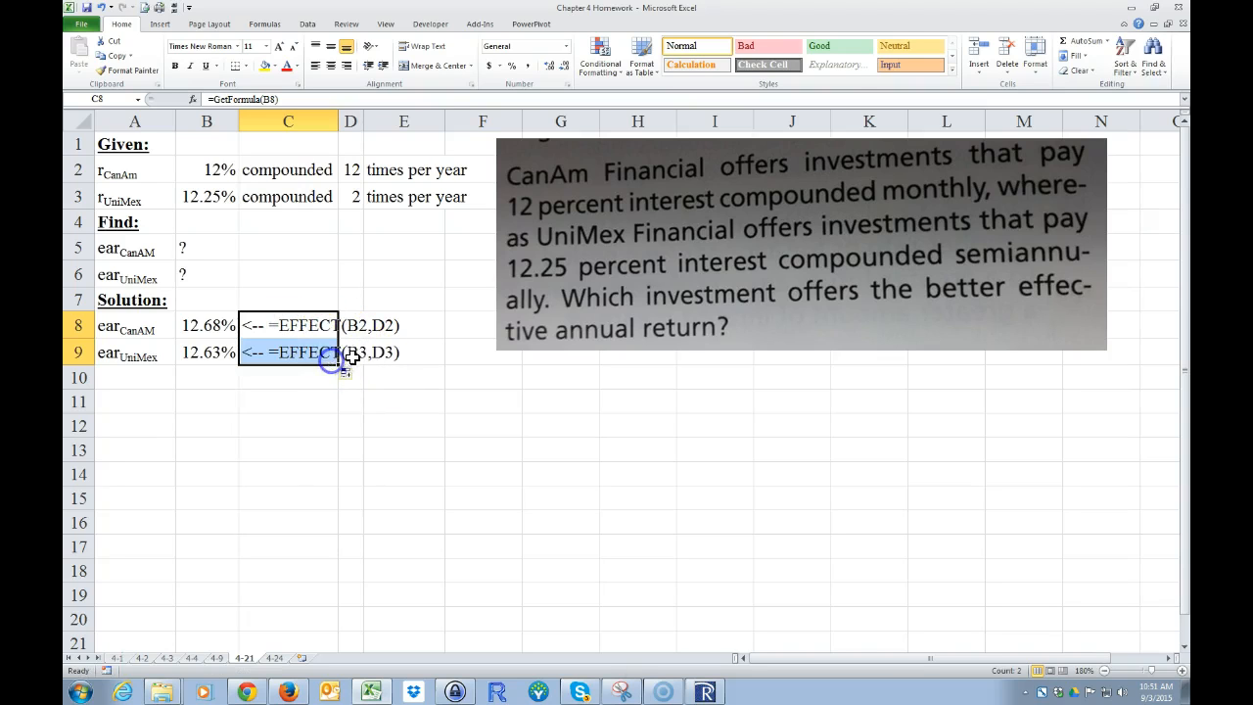
click(254, 493)
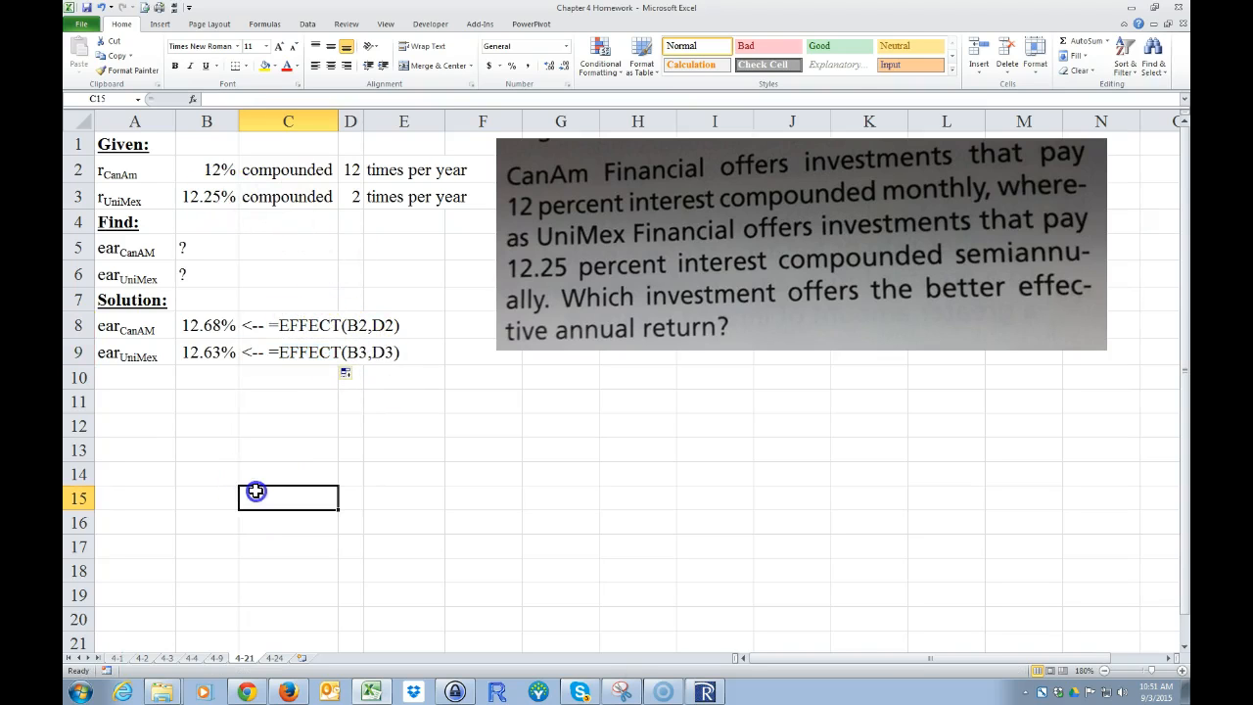
Step: Enter the heading "Alternate Solution:" in A10 and make it bold and underlined
click(122, 380)
text(Alternate Solution:)
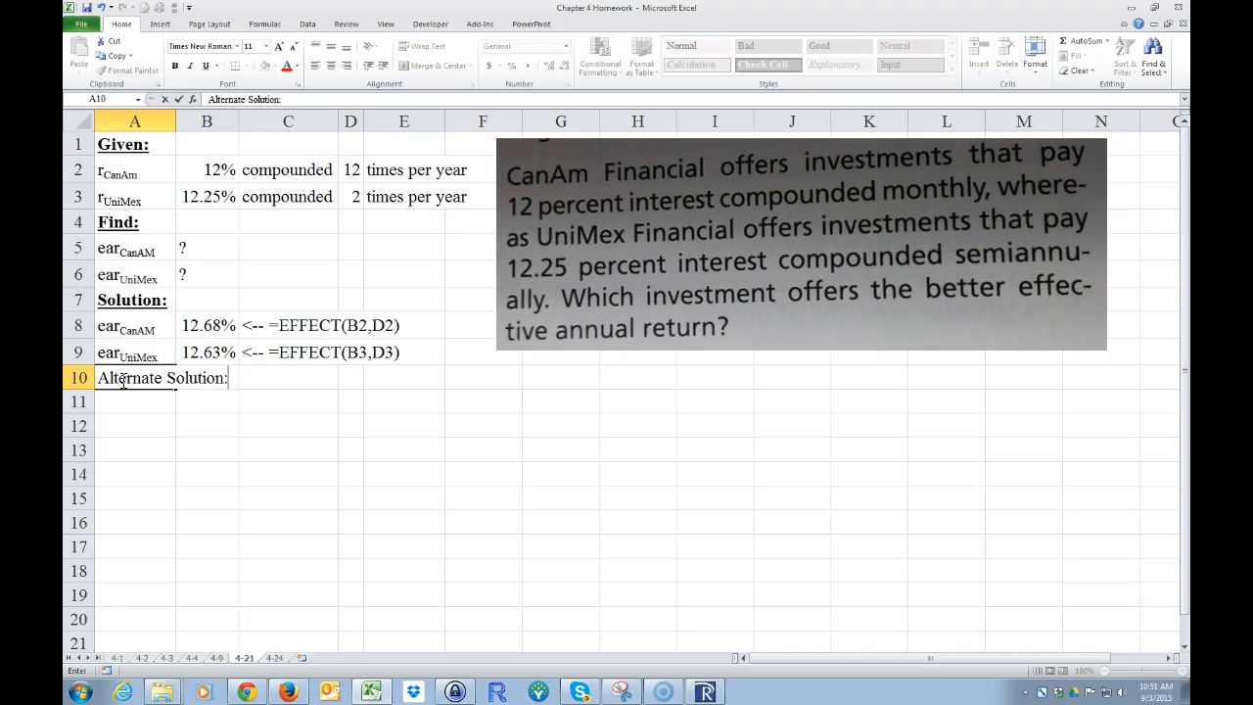
key(Return)
click(124, 378)
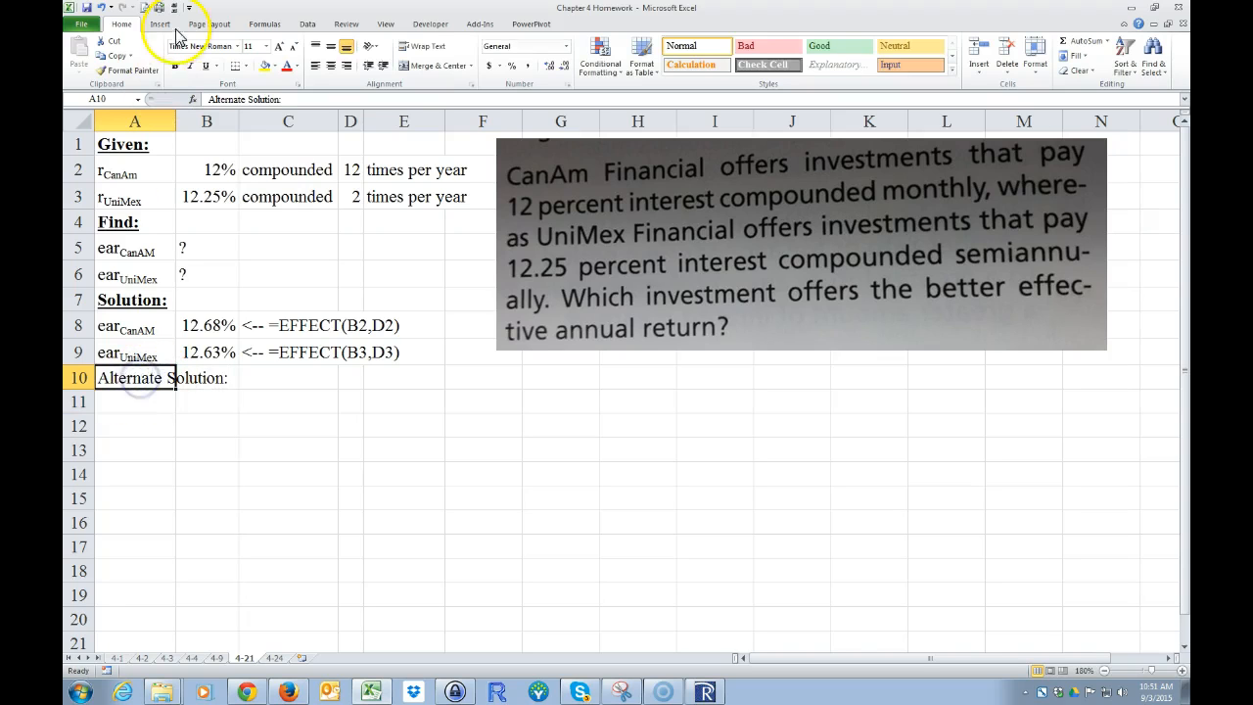
click(175, 66)
click(206, 65)
Step: Enter the column headings "CanAm" in B11 and "UniMex" in C11
click(113, 402)
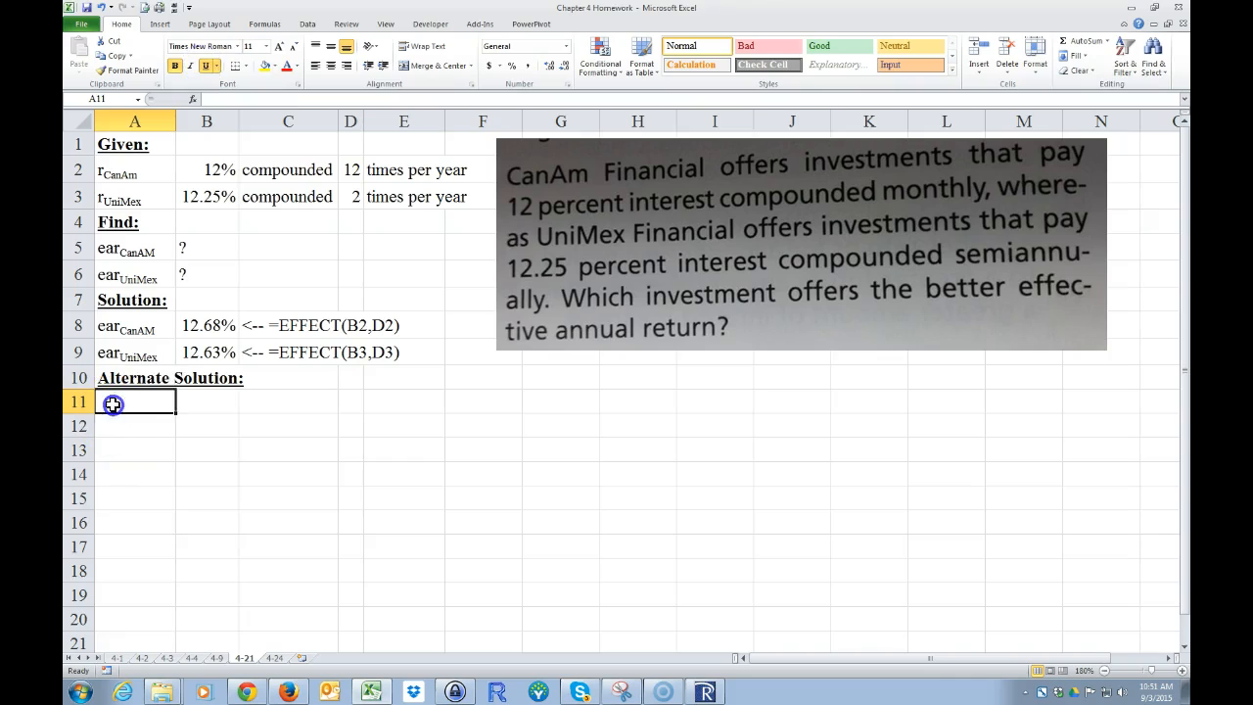
key(Right)
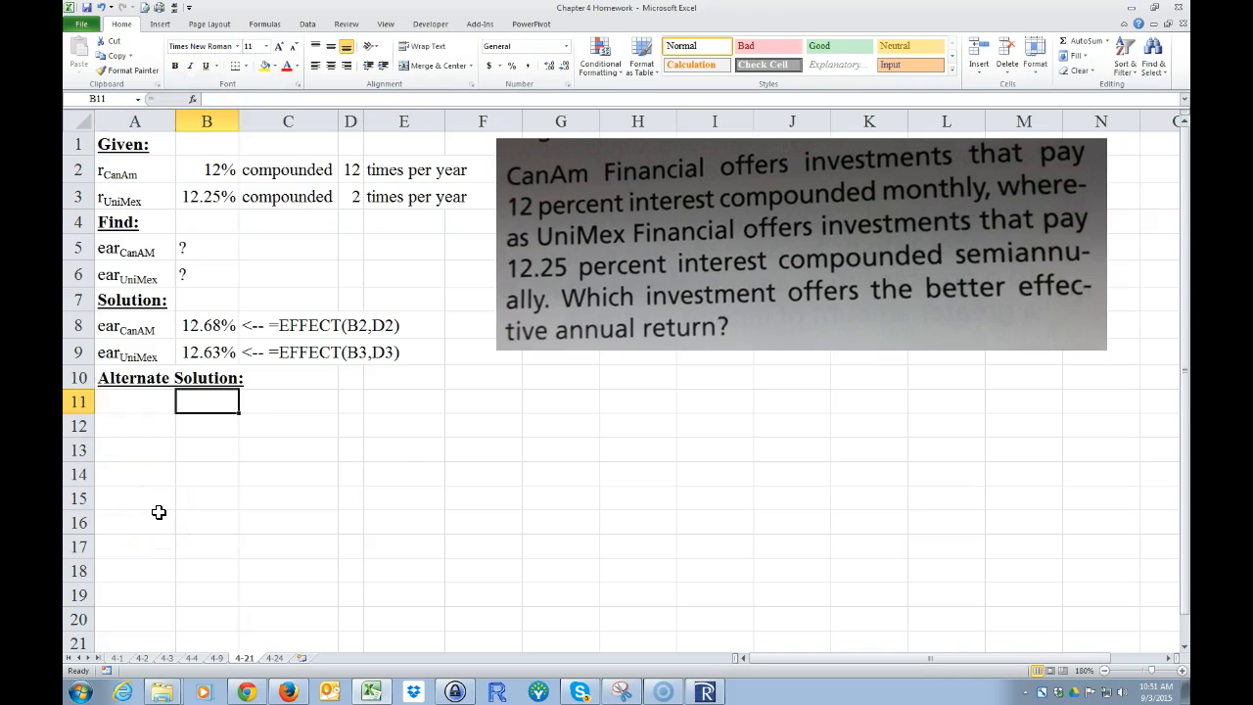
text(CanAm)
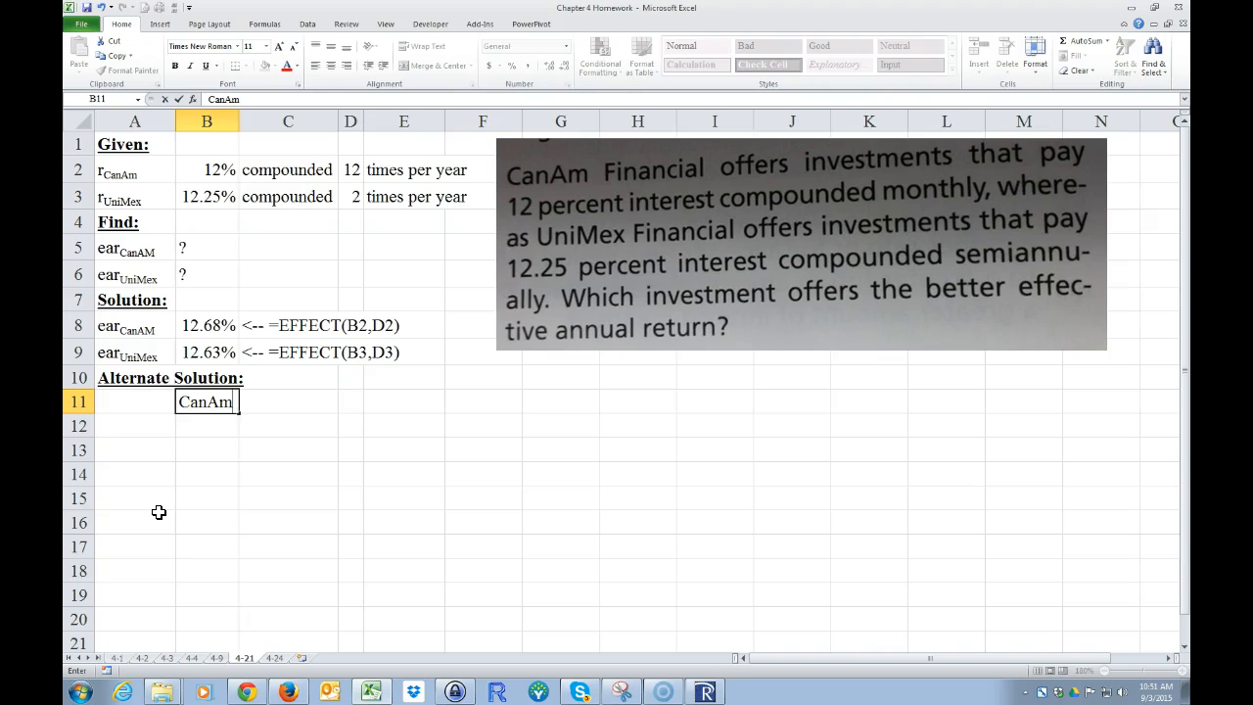
key(Right)
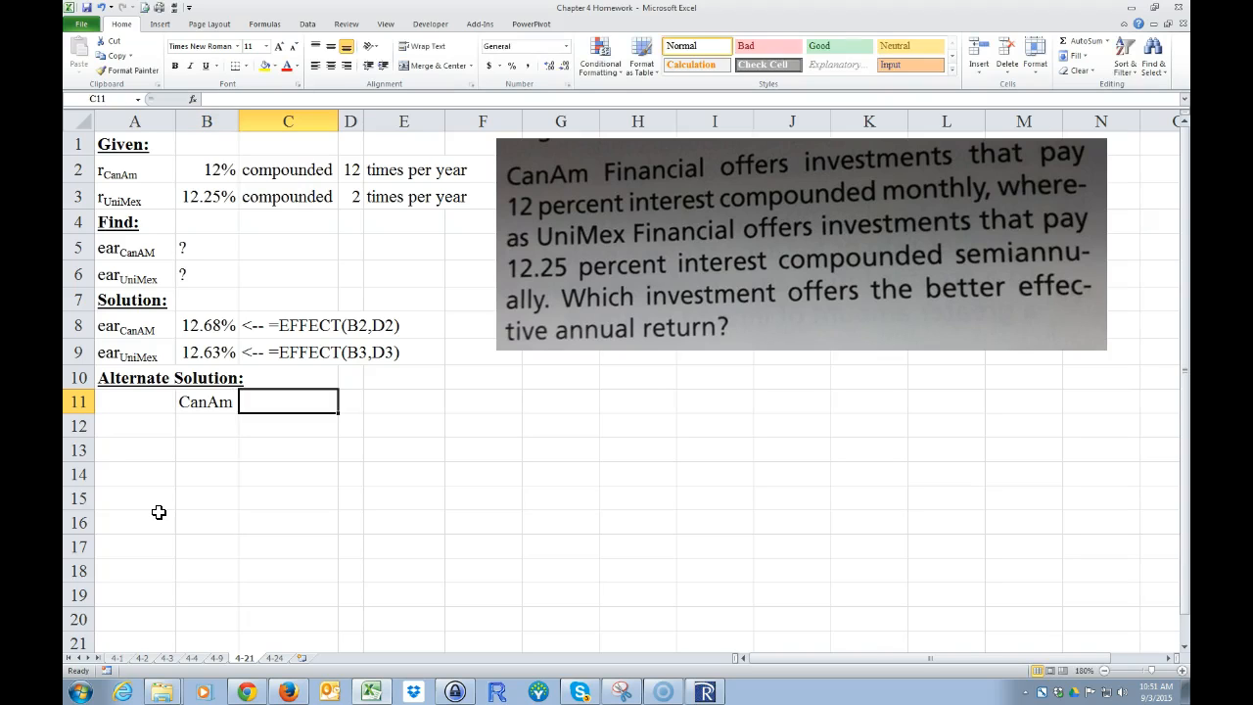
text(UniMex)
key(Return)
Step: Enter the row label "PV" in A12
click(133, 427)
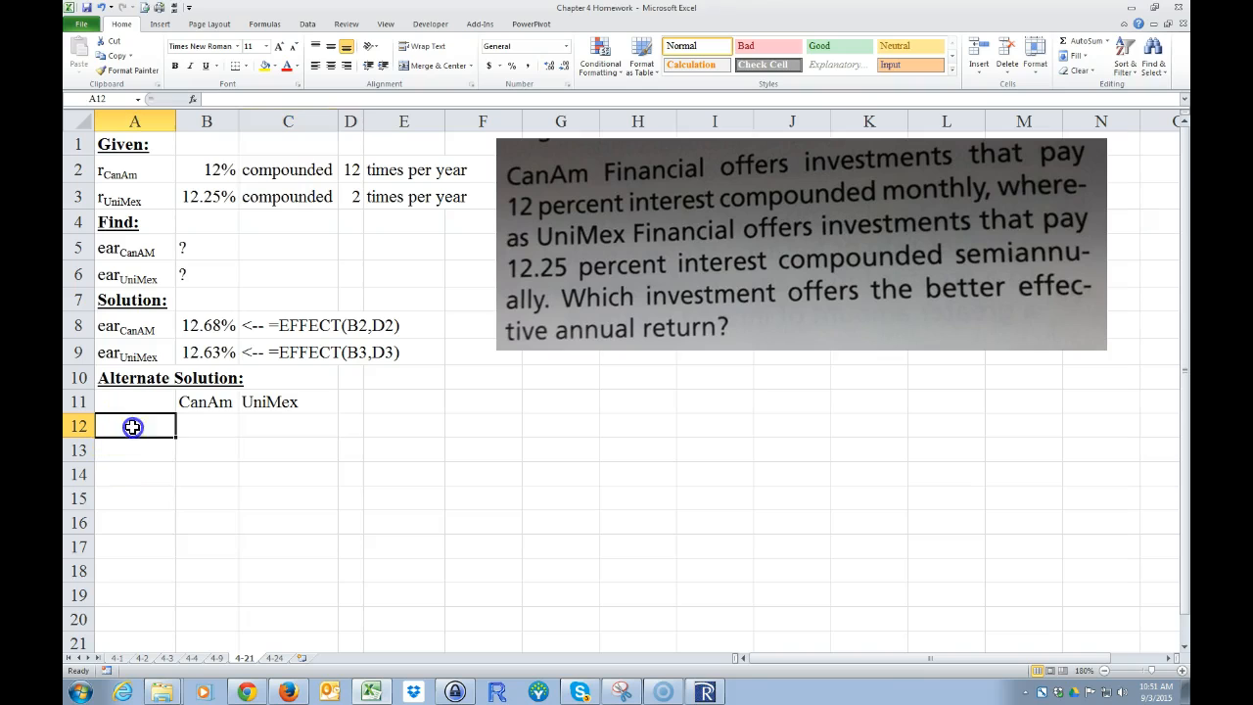
text(P)
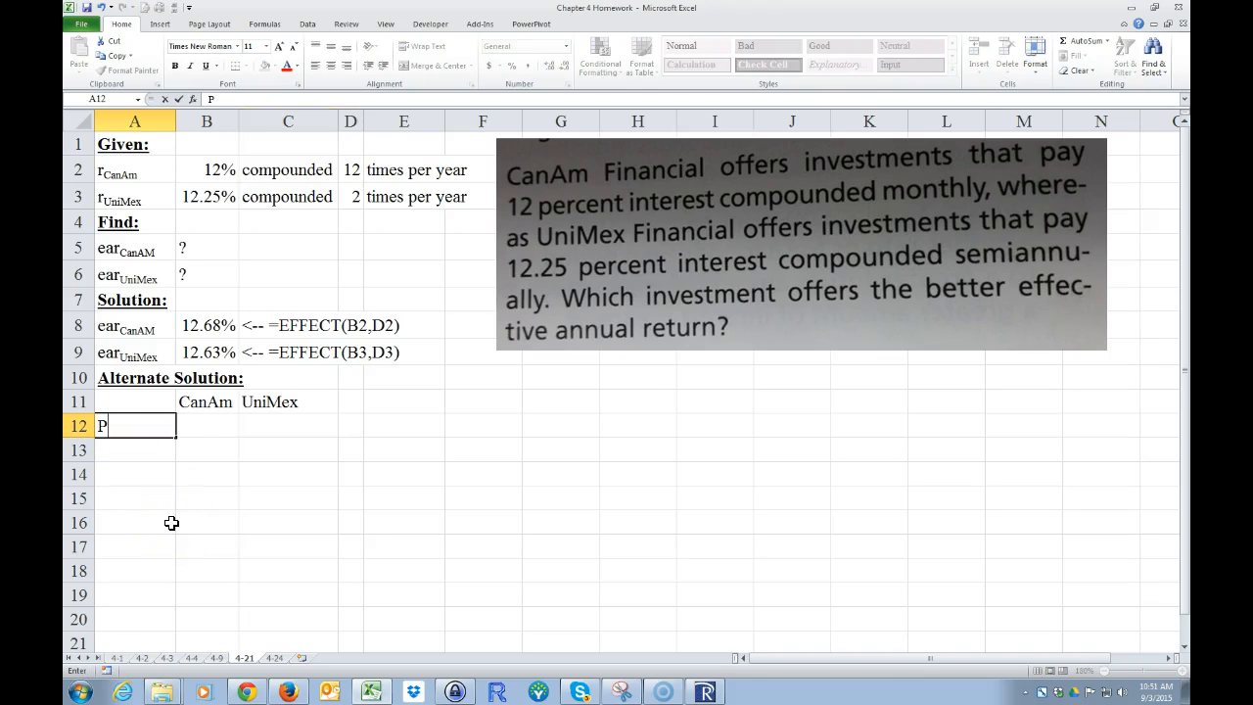
key(Tab)
text(=)
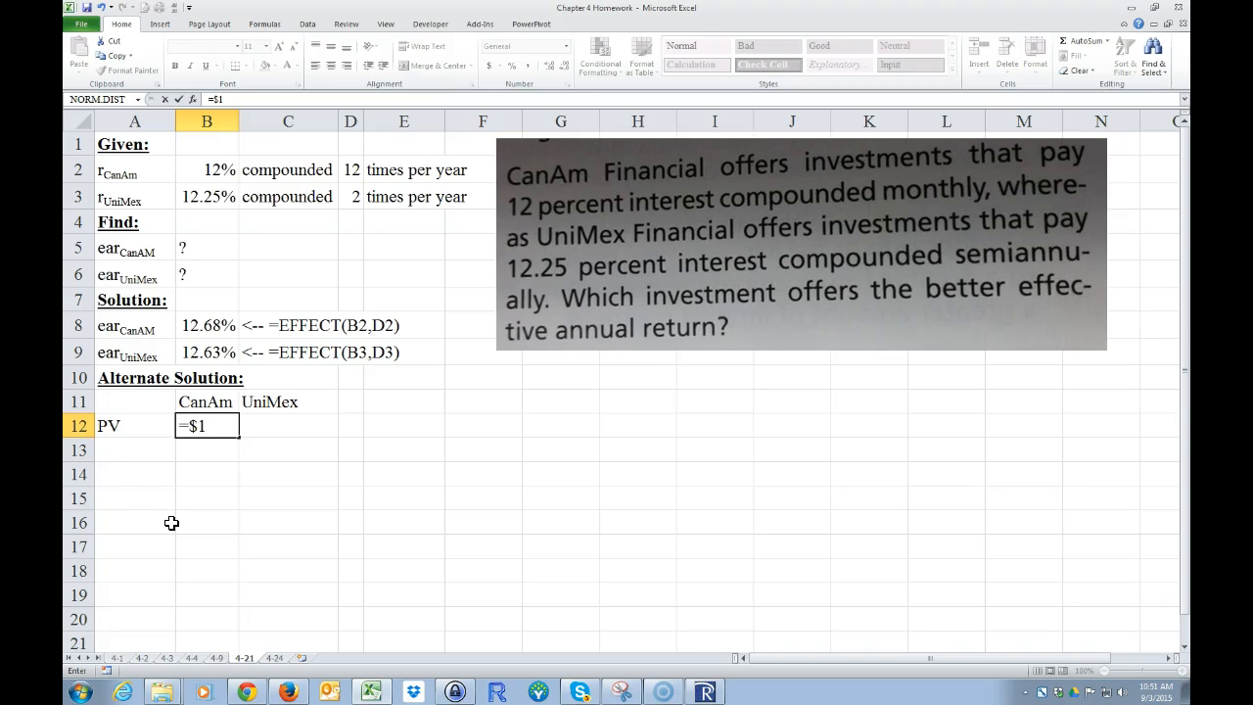
text($1)
key(Return)
key(Return)
click(204, 427)
text(-)
key(Return)
key(Return)
click(309, 511)
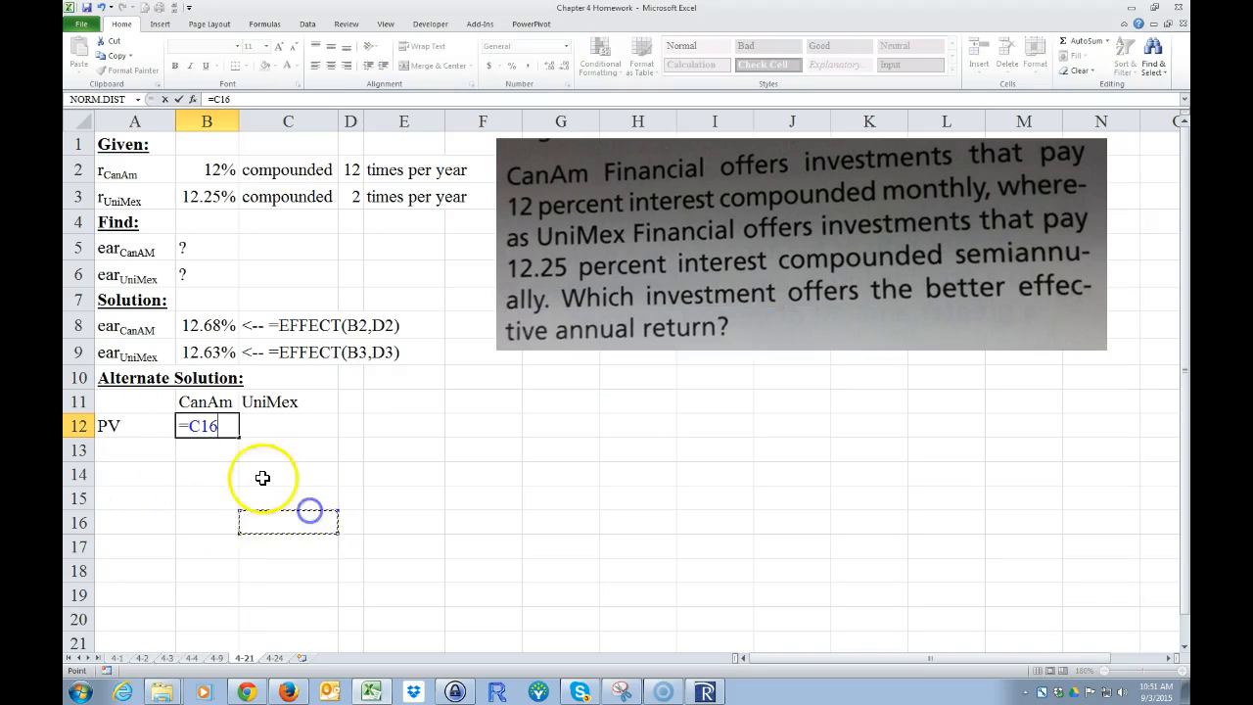
key(Escape)
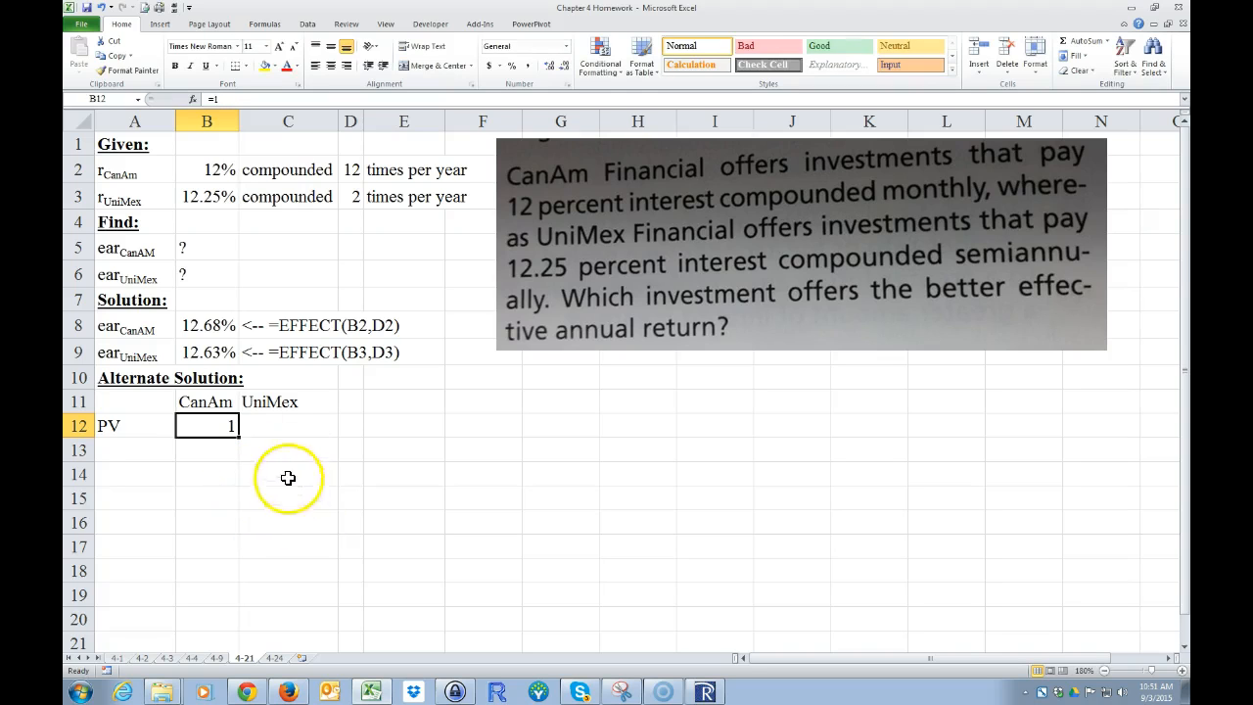
right_click(208, 428)
click(240, 545)
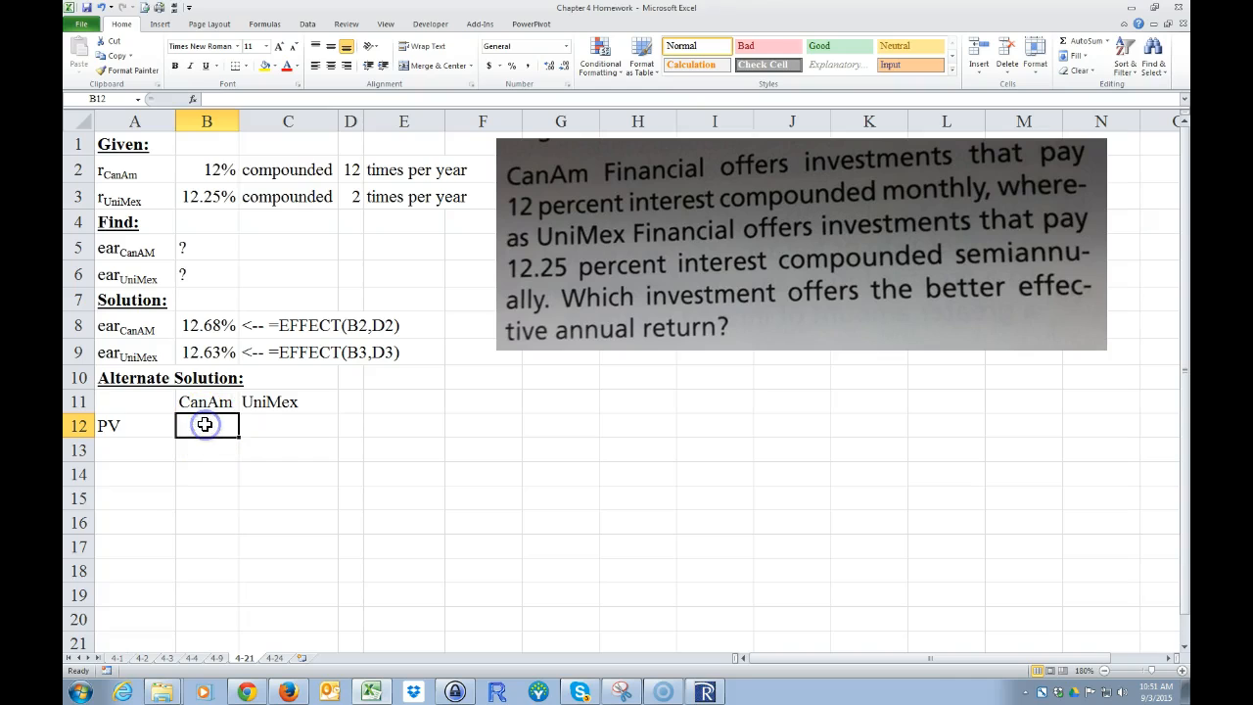
Step: Enter -$1 as the CanAm present value in B12 and fill it across to C12 for UniMex
text(-)
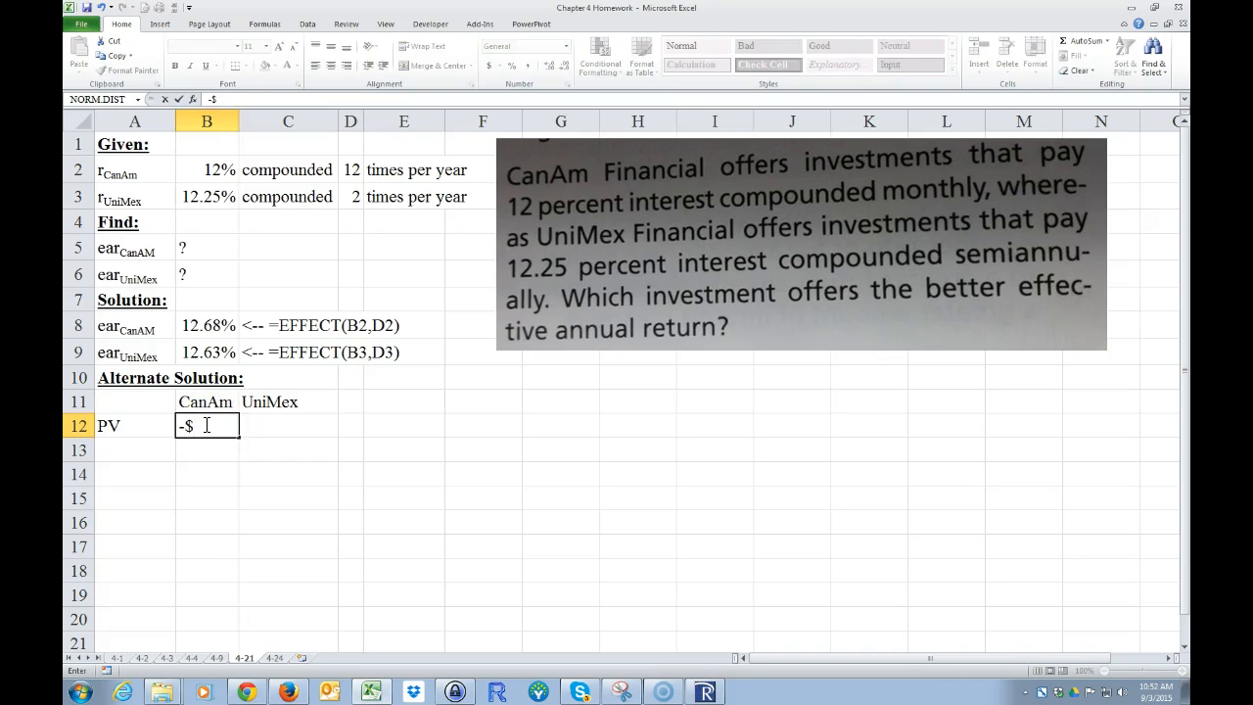
text($1)
key(Return)
click(238, 436)
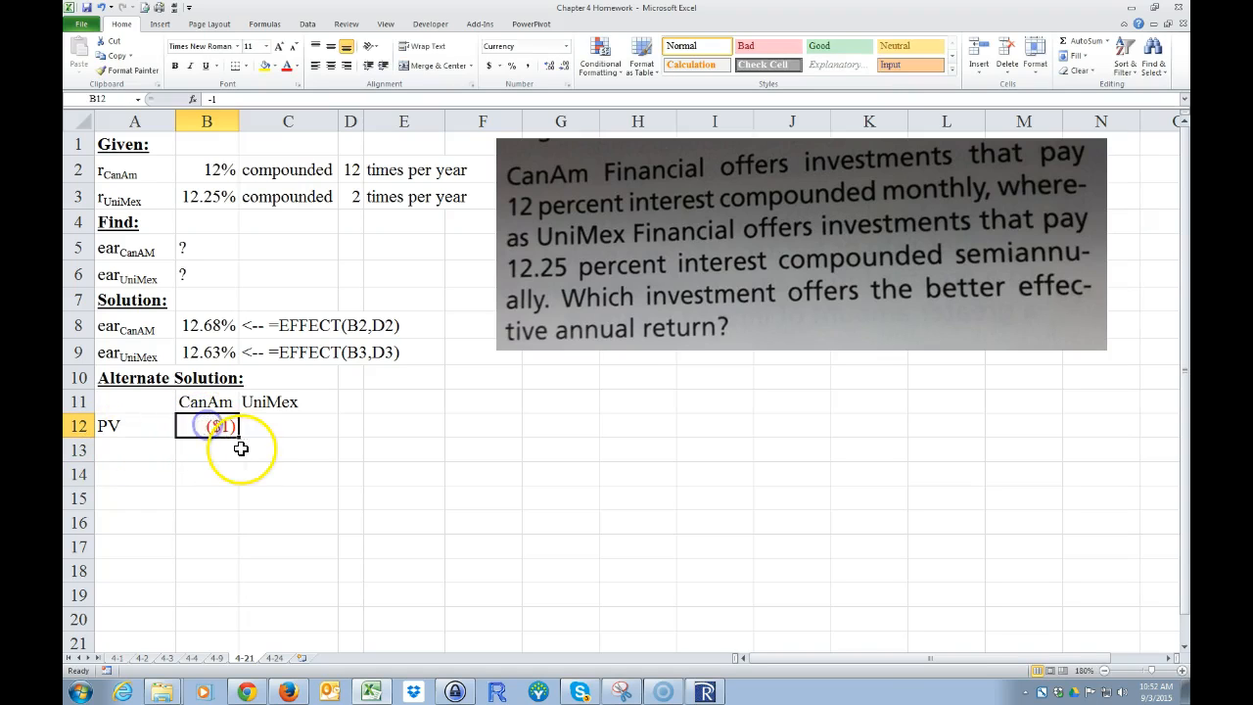
drag(242, 439, 289, 437)
click(291, 476)
Step: Label A13 "r" and calculate the CanAm periodic rate in B13 with =B2/D2
click(108, 449)
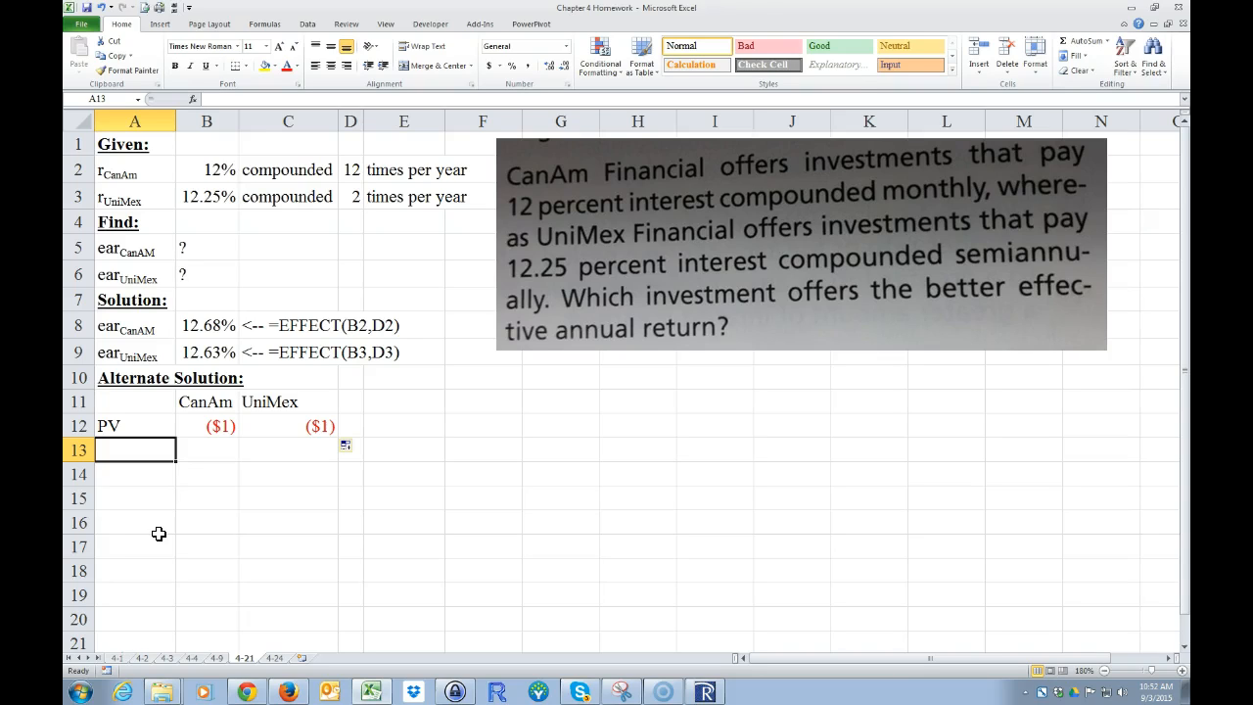
text(r)
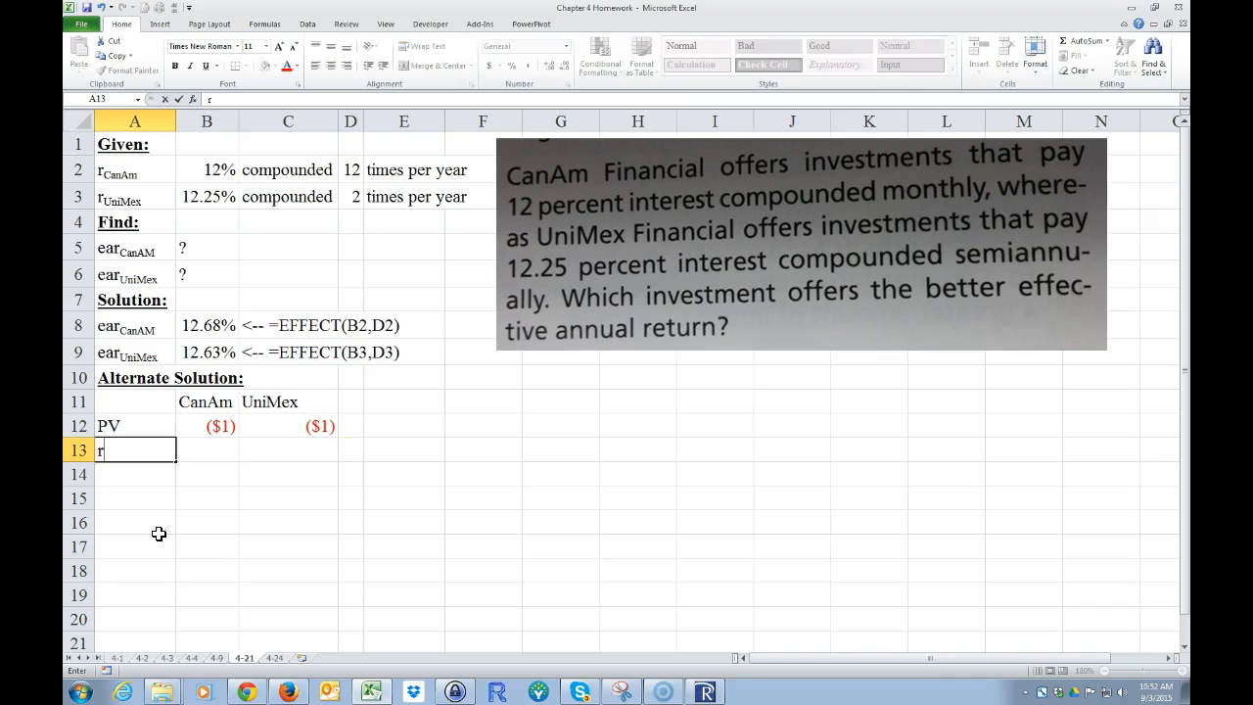
key(Tab)
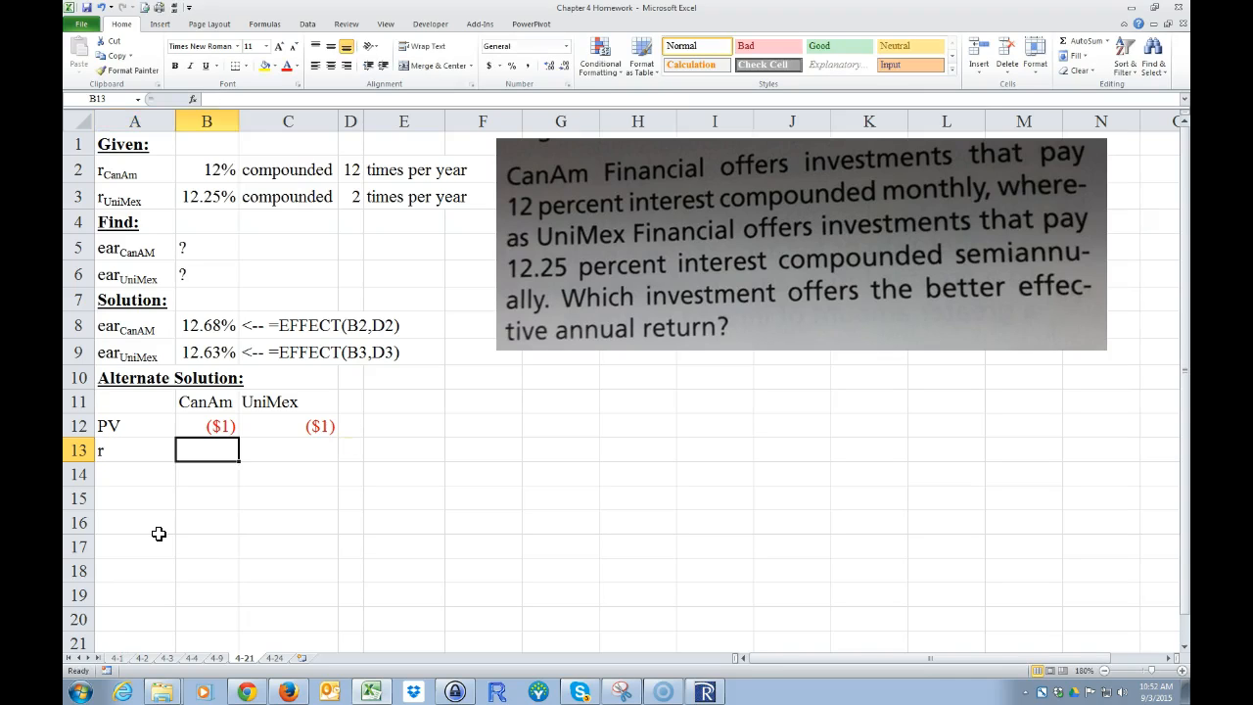
text(=)
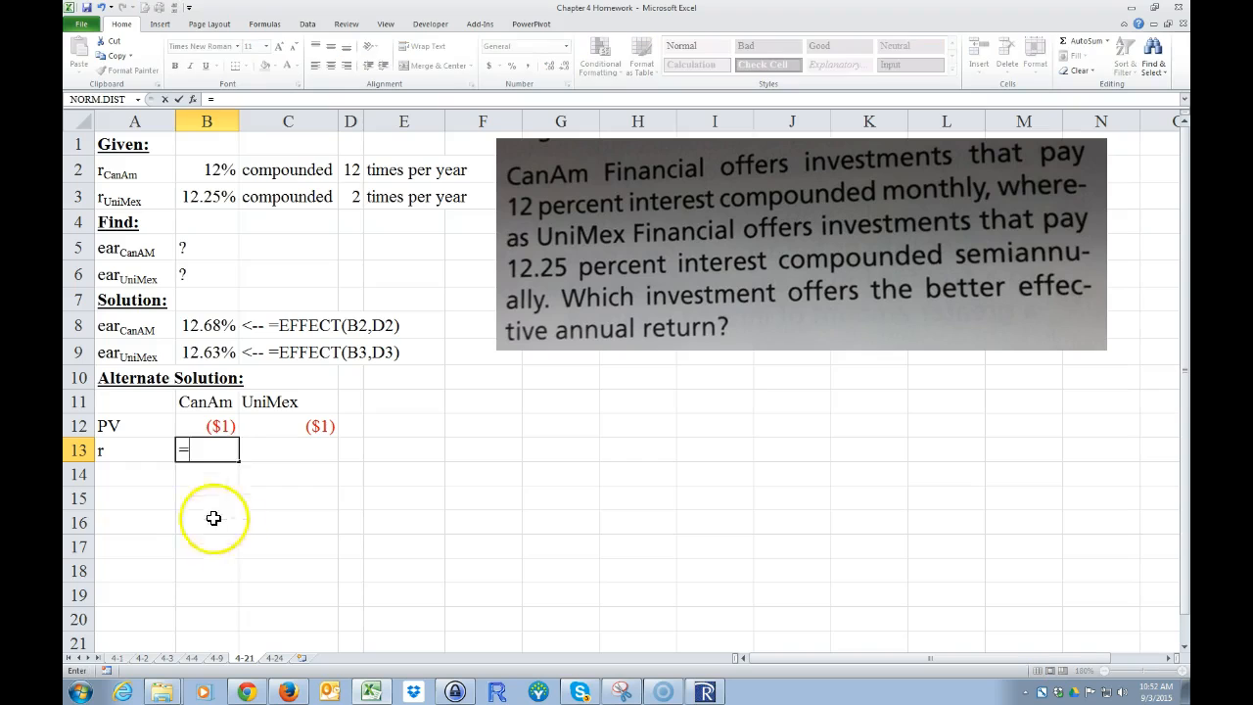
click(204, 169)
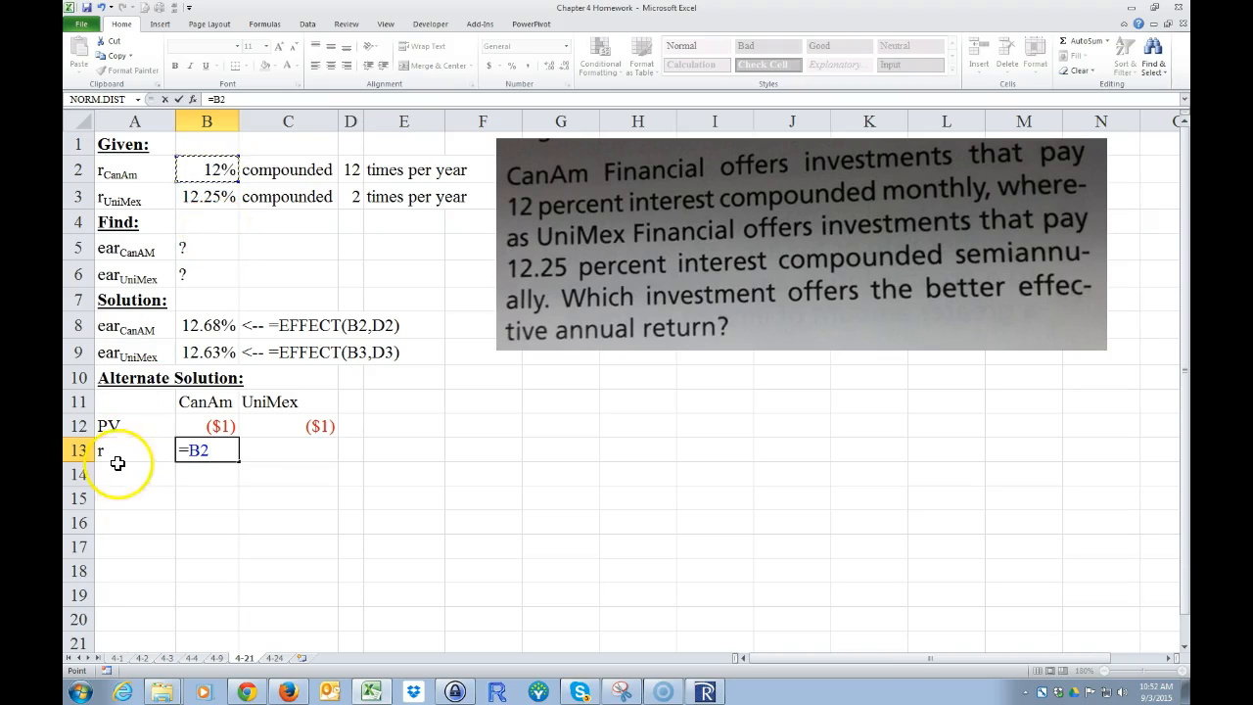
text(/)
click(353, 169)
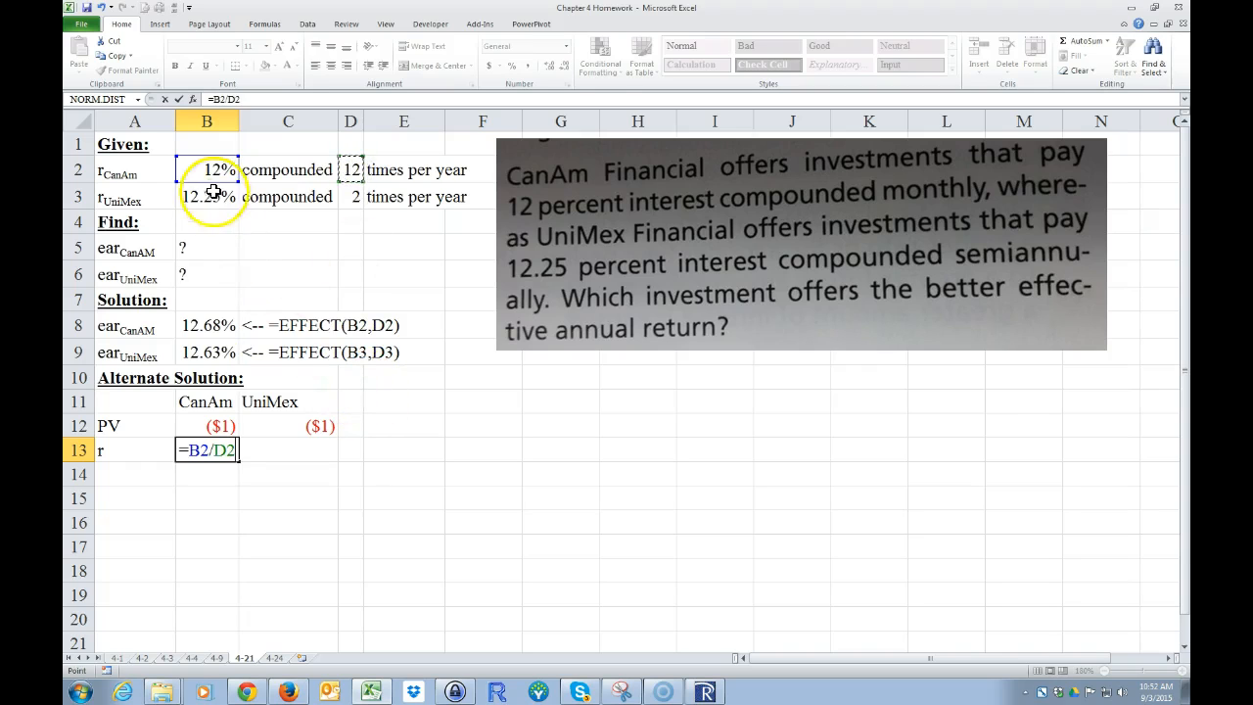
key(Return)
Step: Format the CanAm periodic rate in B13 as a percentage with two decimal places
click(197, 450)
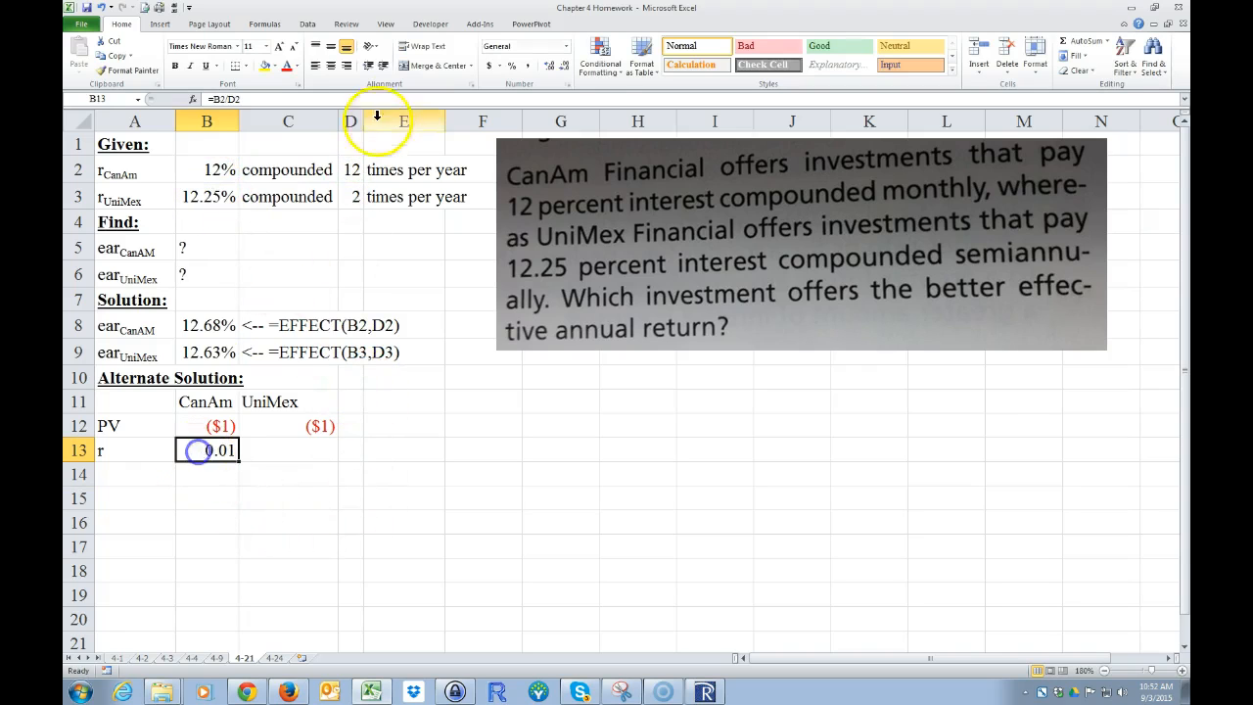
click(511, 66)
click(549, 65)
click(549, 66)
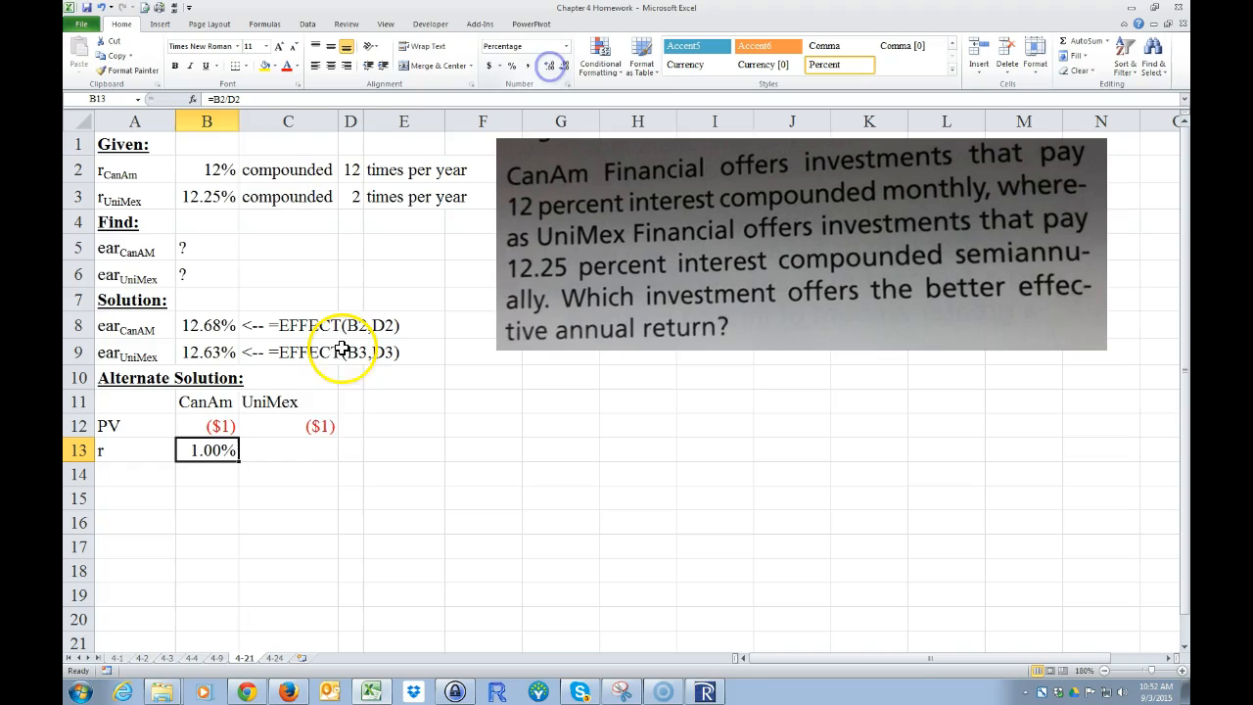
Step: Calculate the UniMex periodic rate in C13 with =B3/D3
click(280, 452)
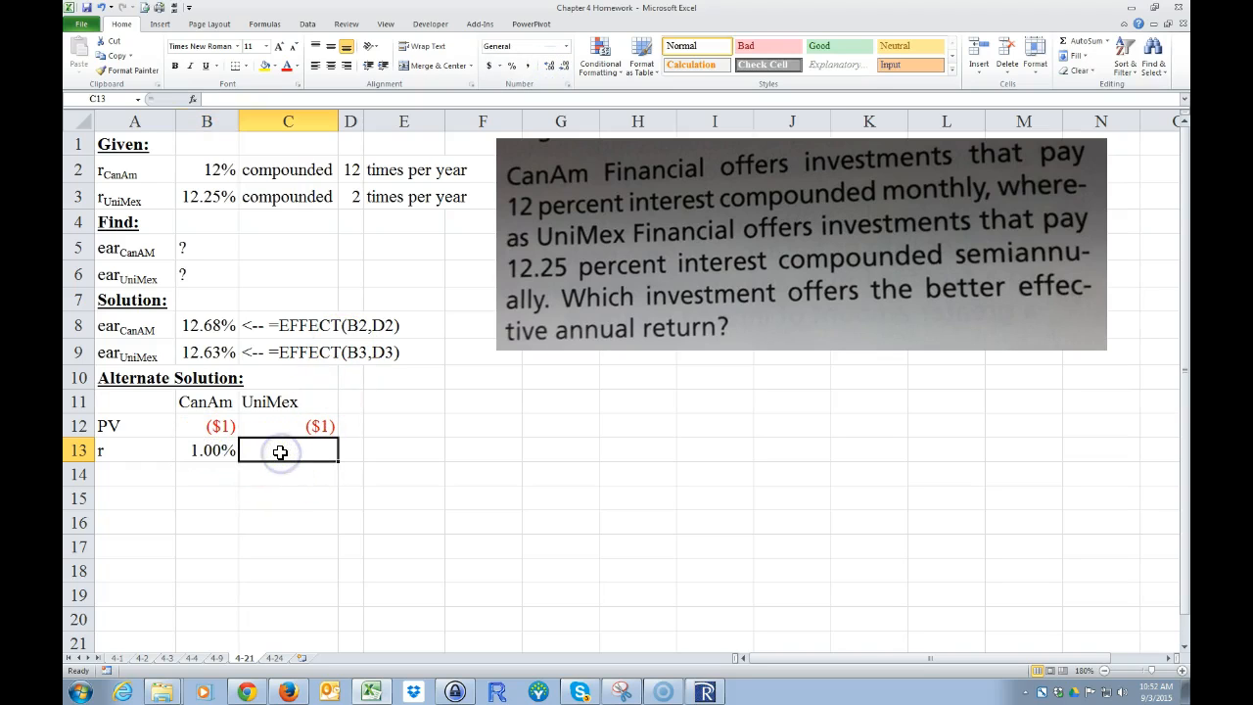
text(=)
click(351, 172)
click(215, 195)
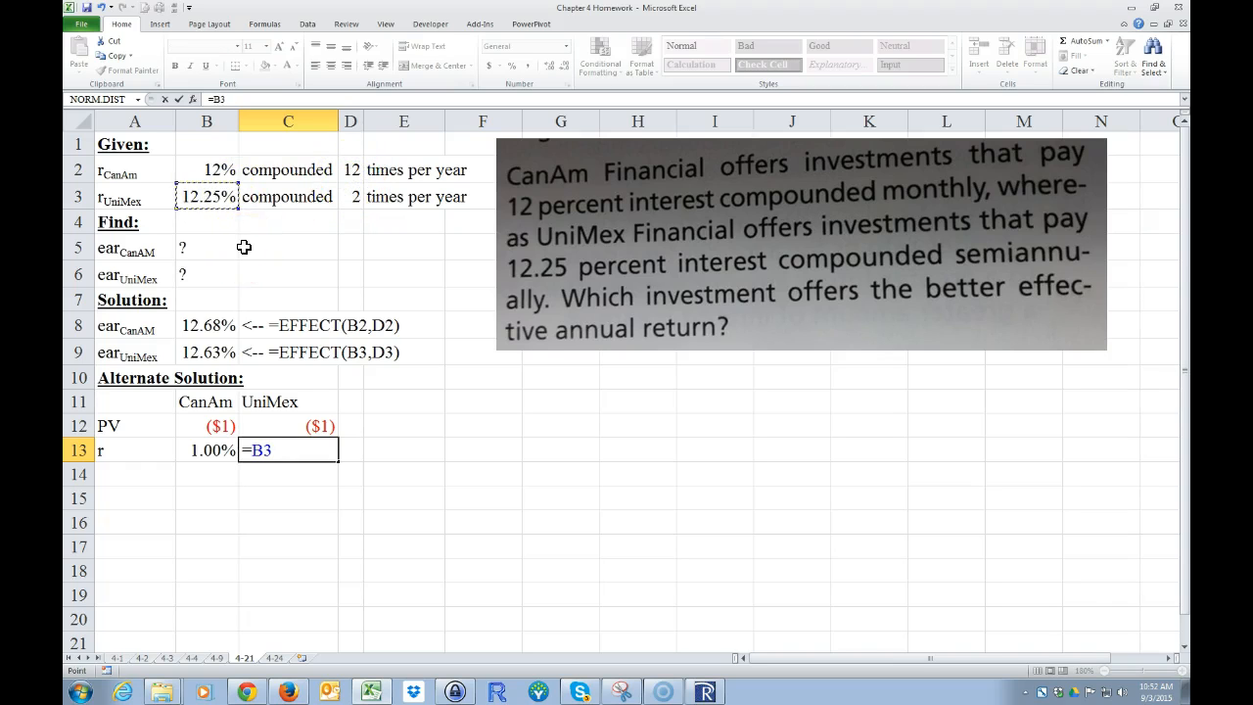
text(/)
click(353, 197)
key(Return)
Step: Format the UniMex periodic rate in C13 as a percentage with three decimal places
click(294, 450)
click(512, 65)
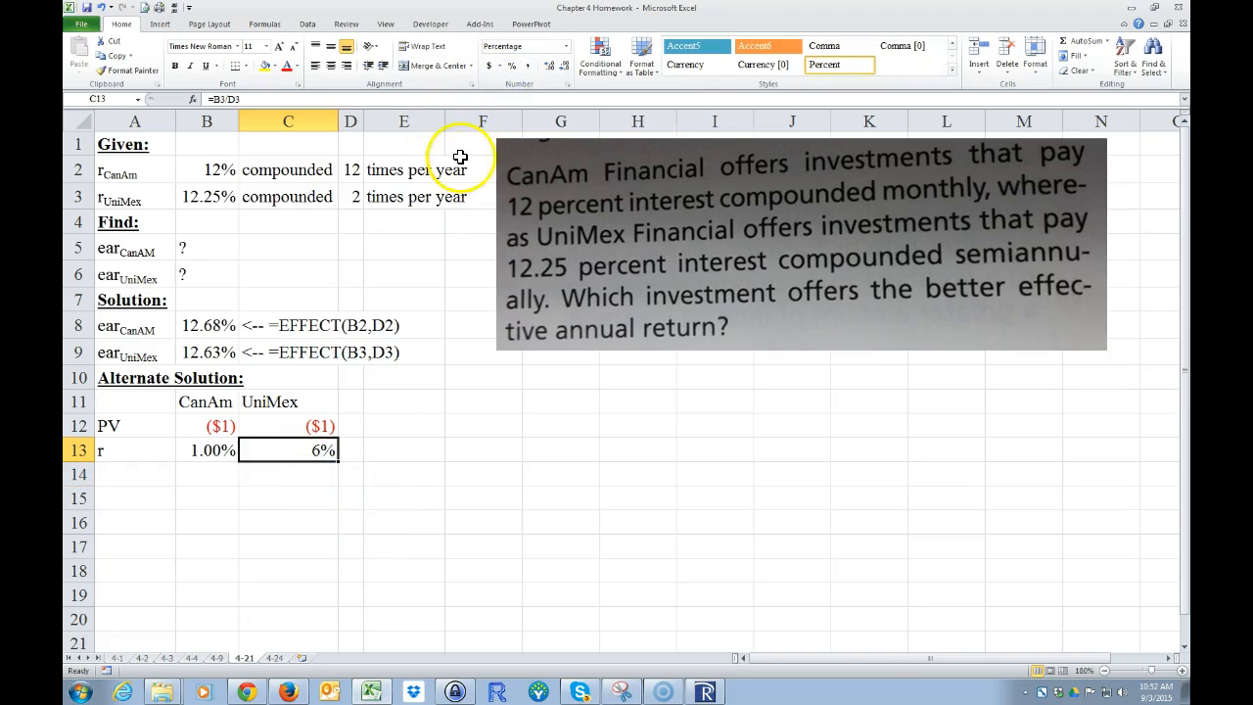
click(550, 65)
click(549, 66)
click(549, 66)
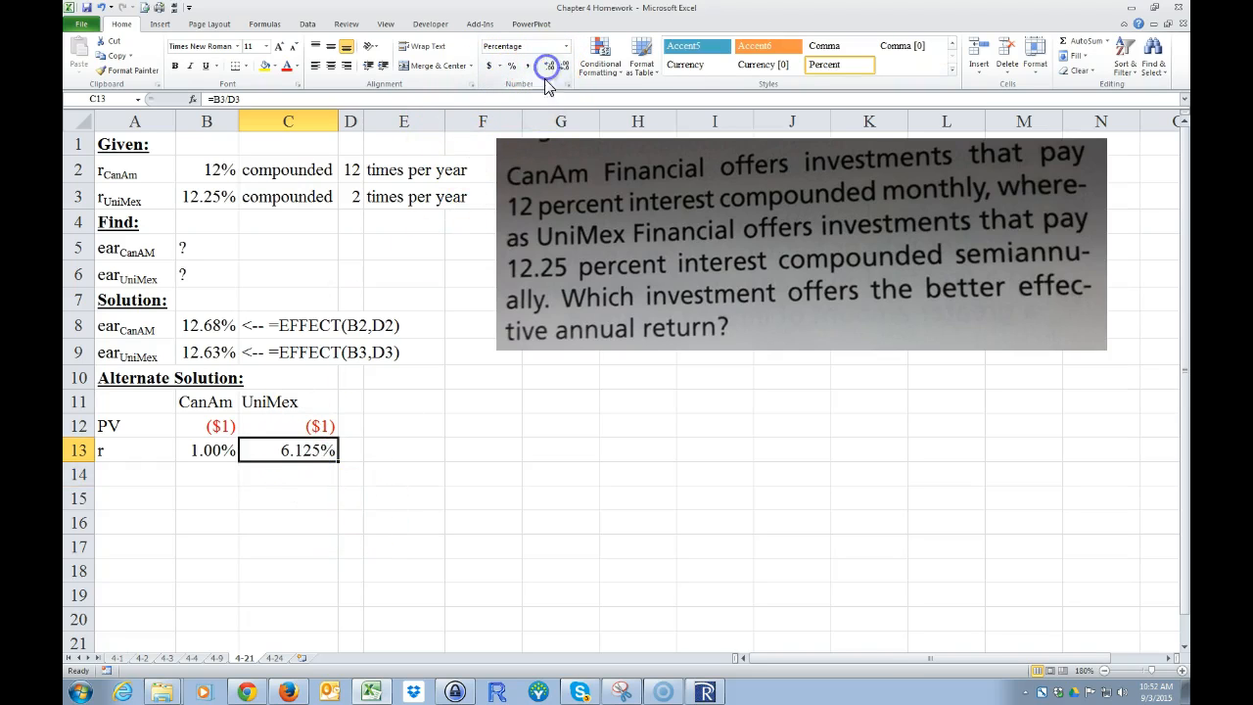
click(291, 456)
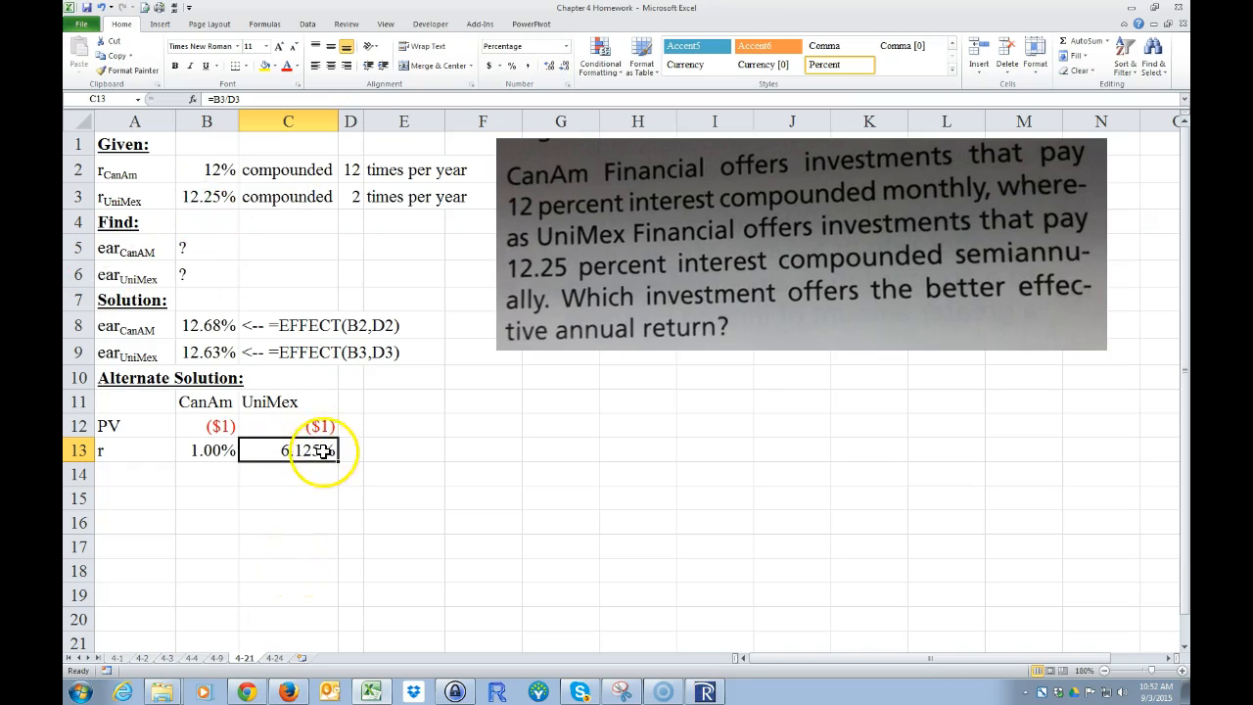
Step: Label A14 "N" and link the compounding periods with =D2 in B14 and =D3 in C14
click(117, 476)
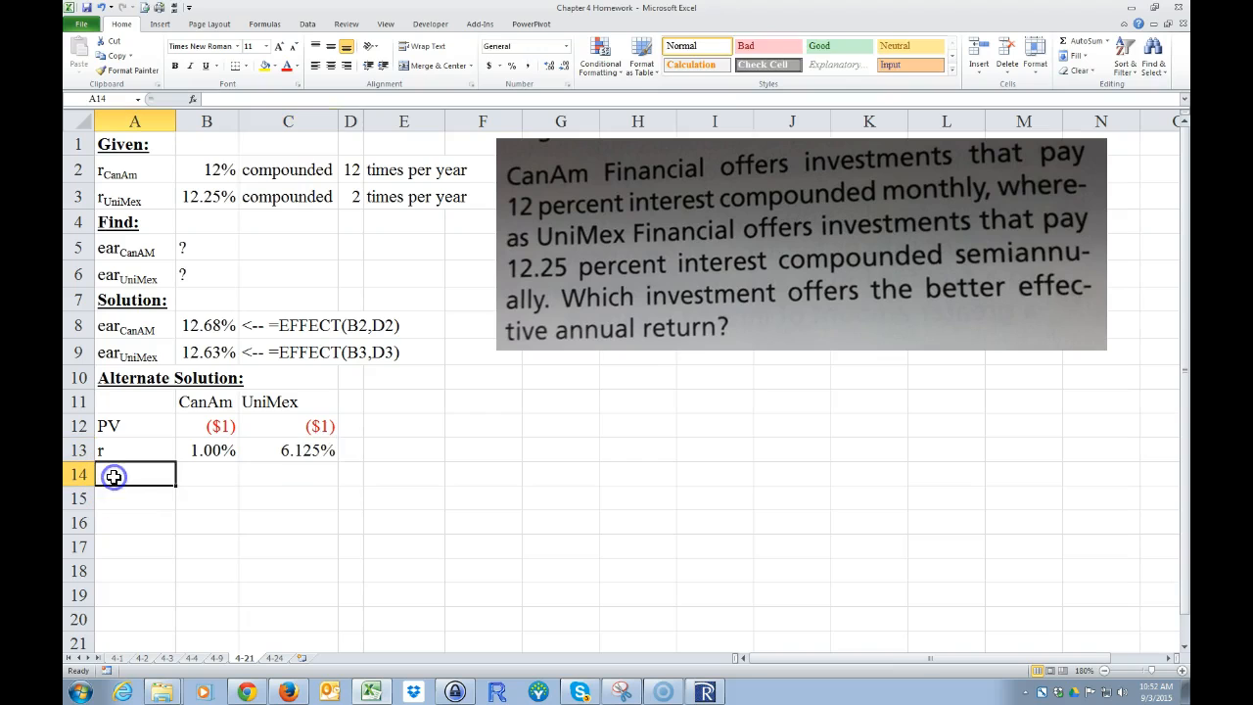
text(N)
key(Tab)
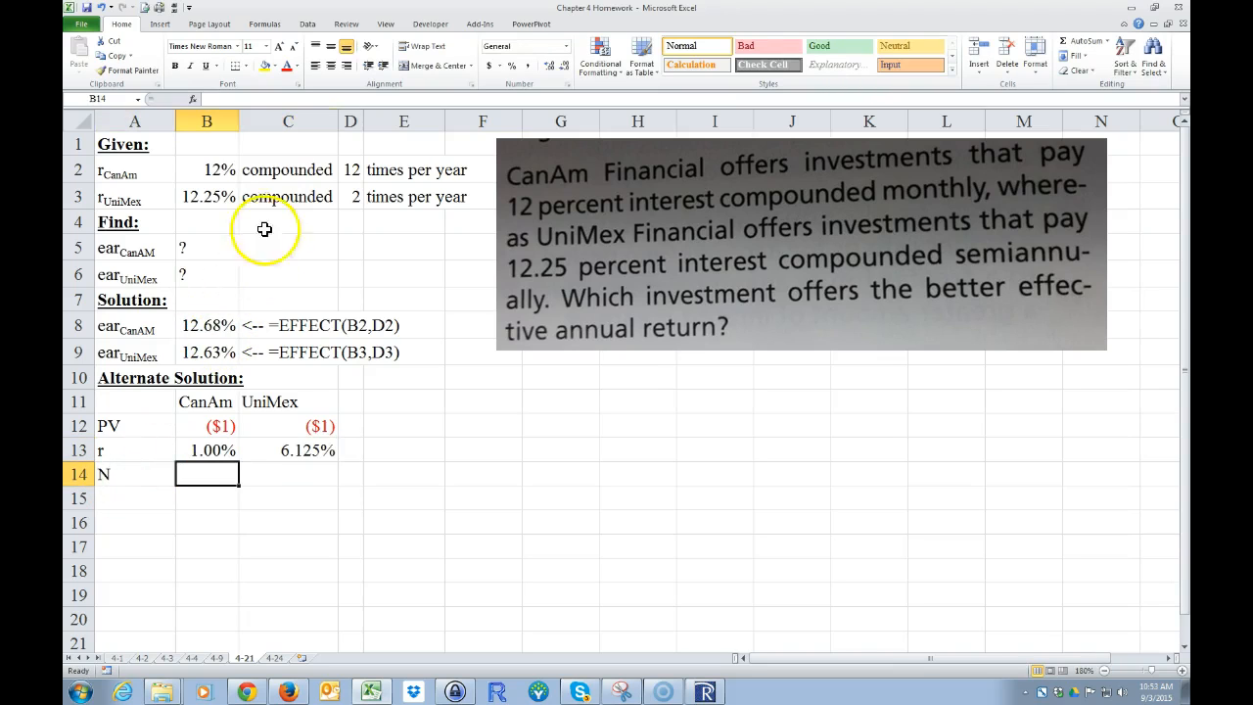
text(=)
click(352, 171)
key(Return)
click(292, 475)
text(=)
click(353, 197)
key(Return)
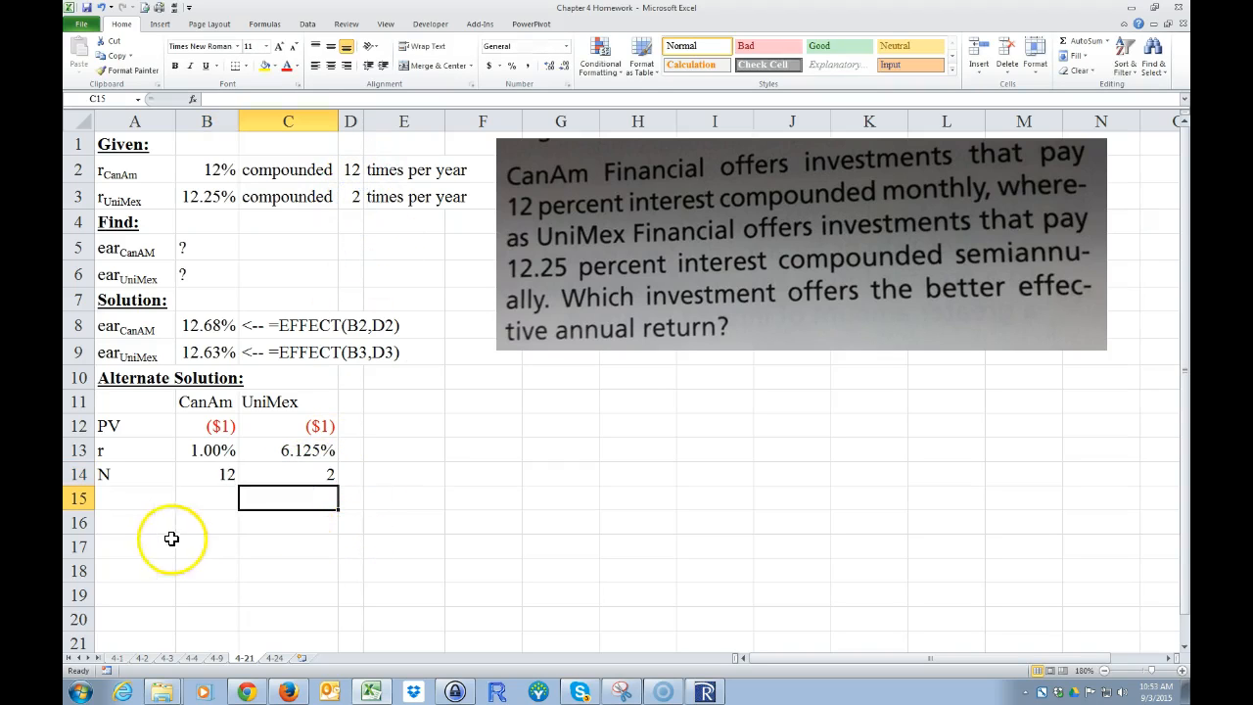
Step: Label A15 "PMT" and enter 0 for both CanAm in B15 and UniMex in C15
click(146, 501)
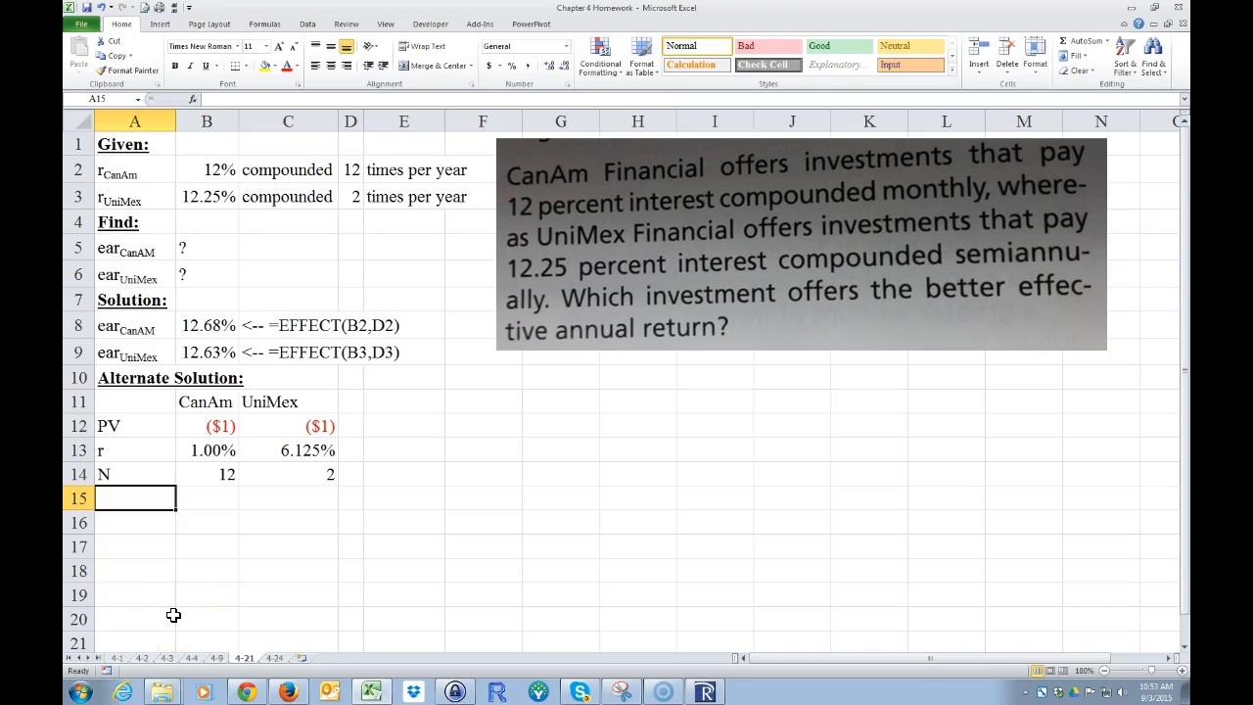
text(PMT)
key(Tab)
text(0)
key(Tab)
text(0)
key(Tab)
key(Return)
key(Left)
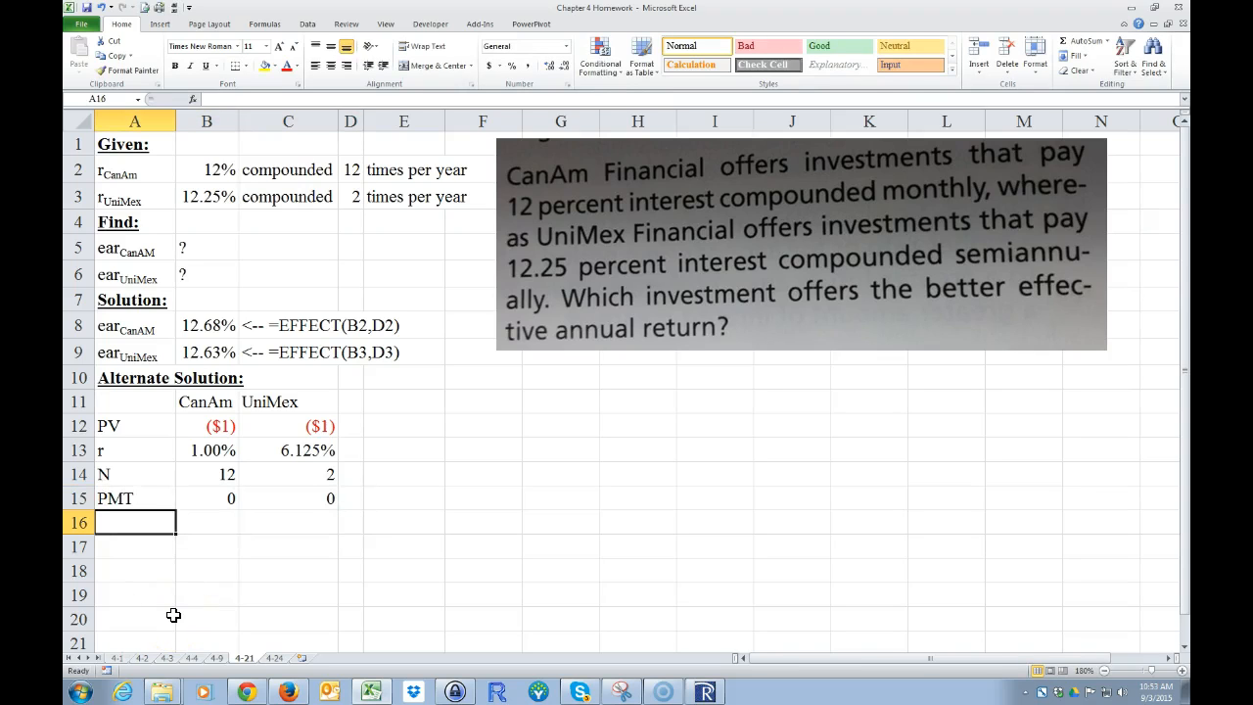
Step: Label A16 "FV" and start an FV formula in B16 with B13 as the rate and B14 as the number of periods
text(FV)
key(Tab)
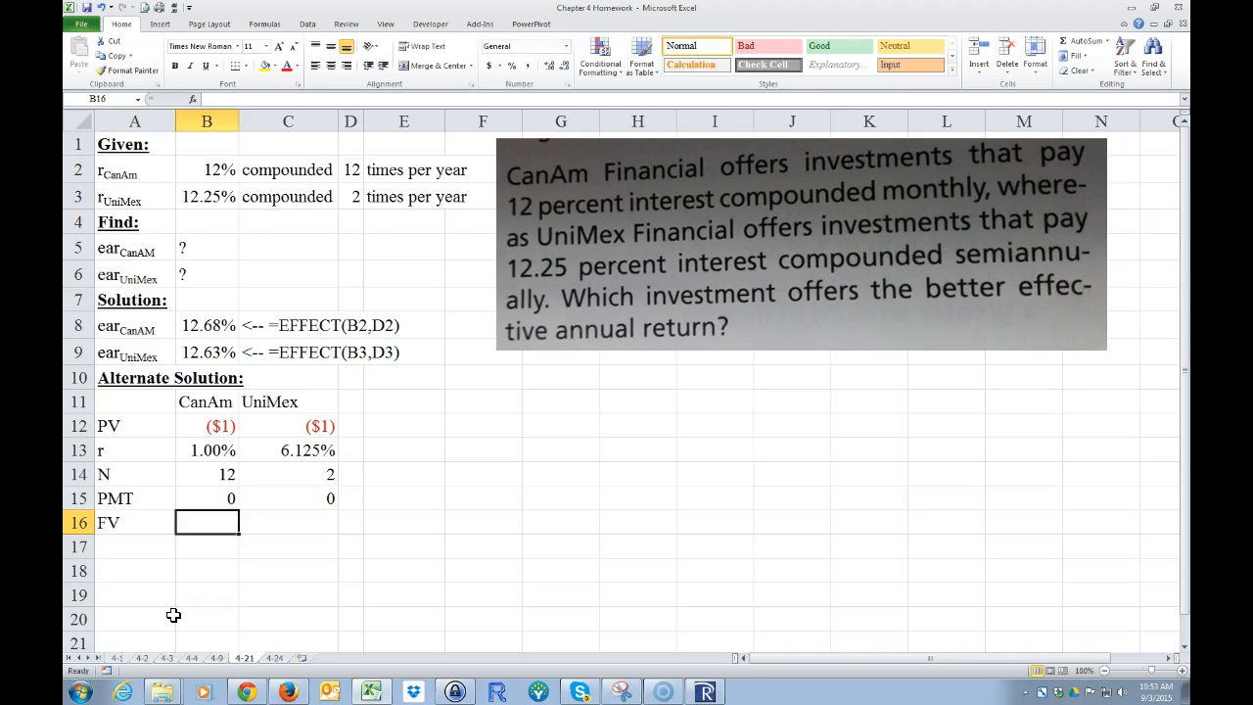
text(=)
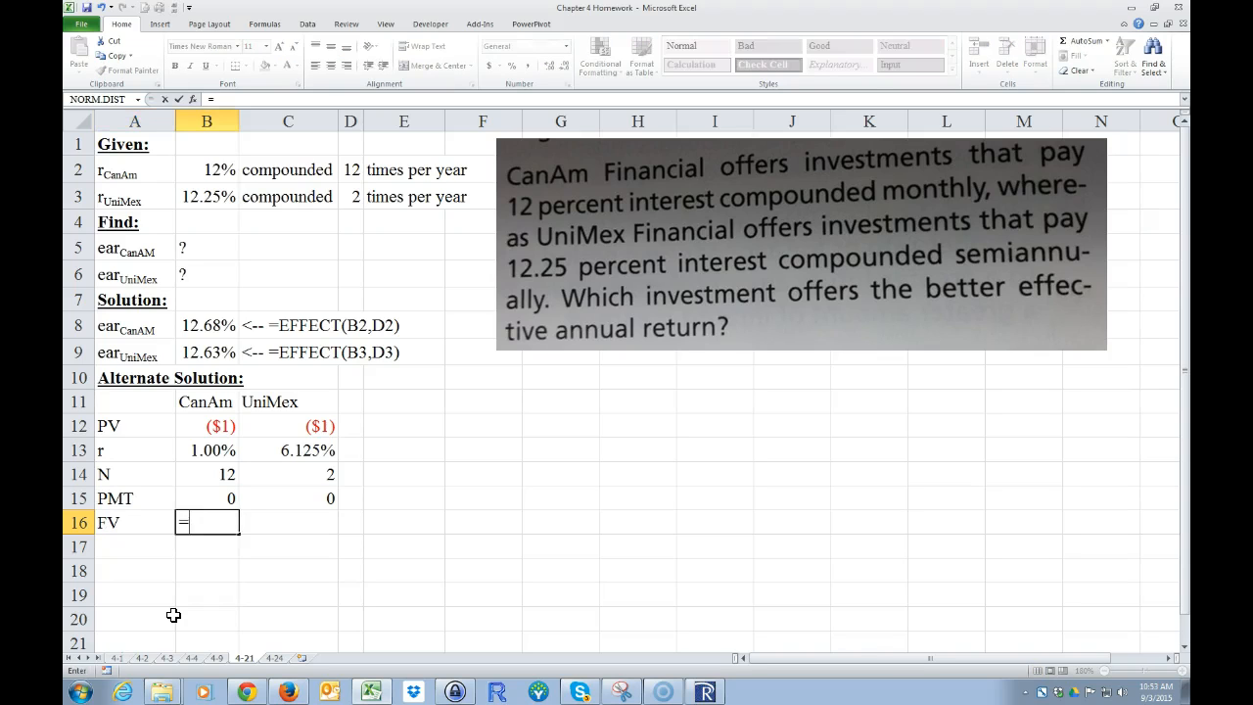
text(FV)
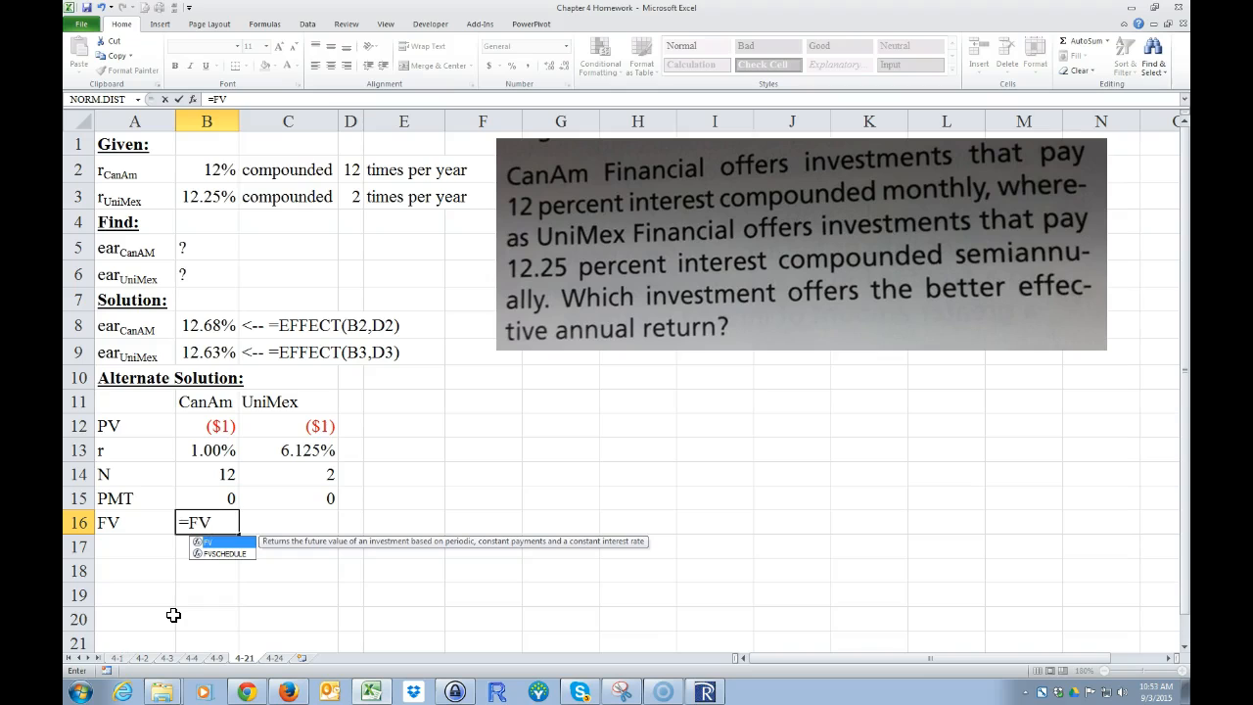
text(()
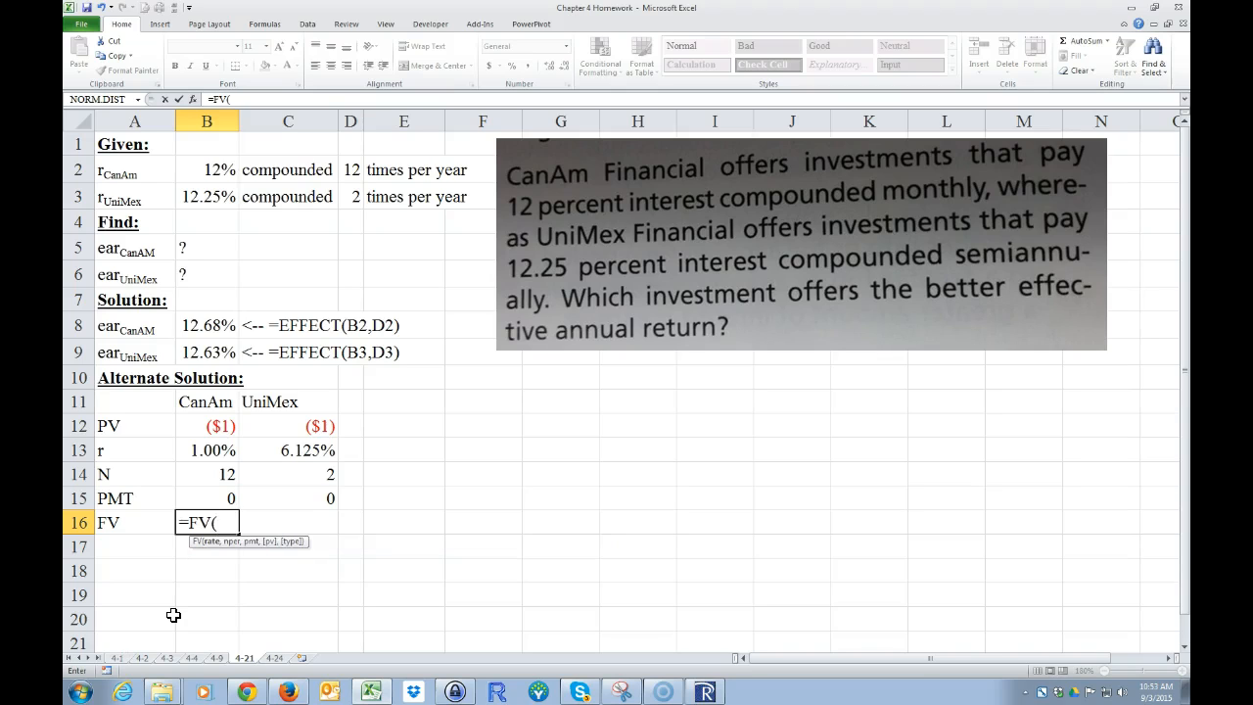
click(198, 449)
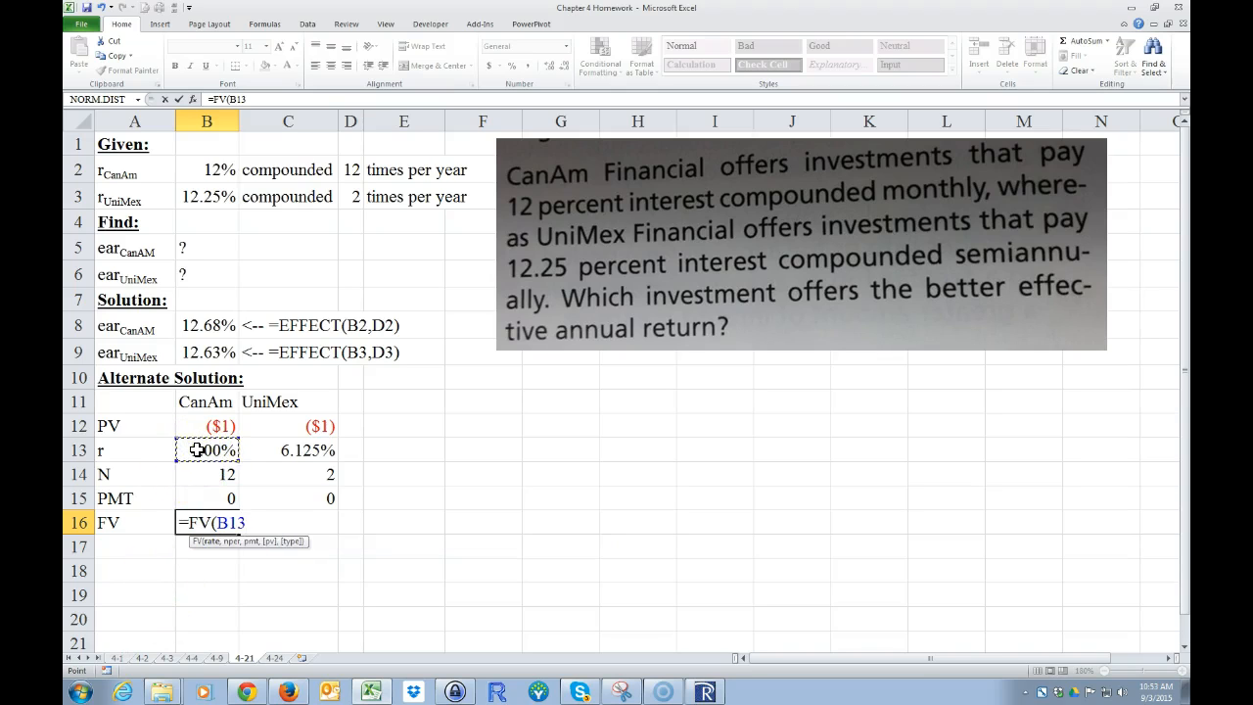
text(,)
click(210, 476)
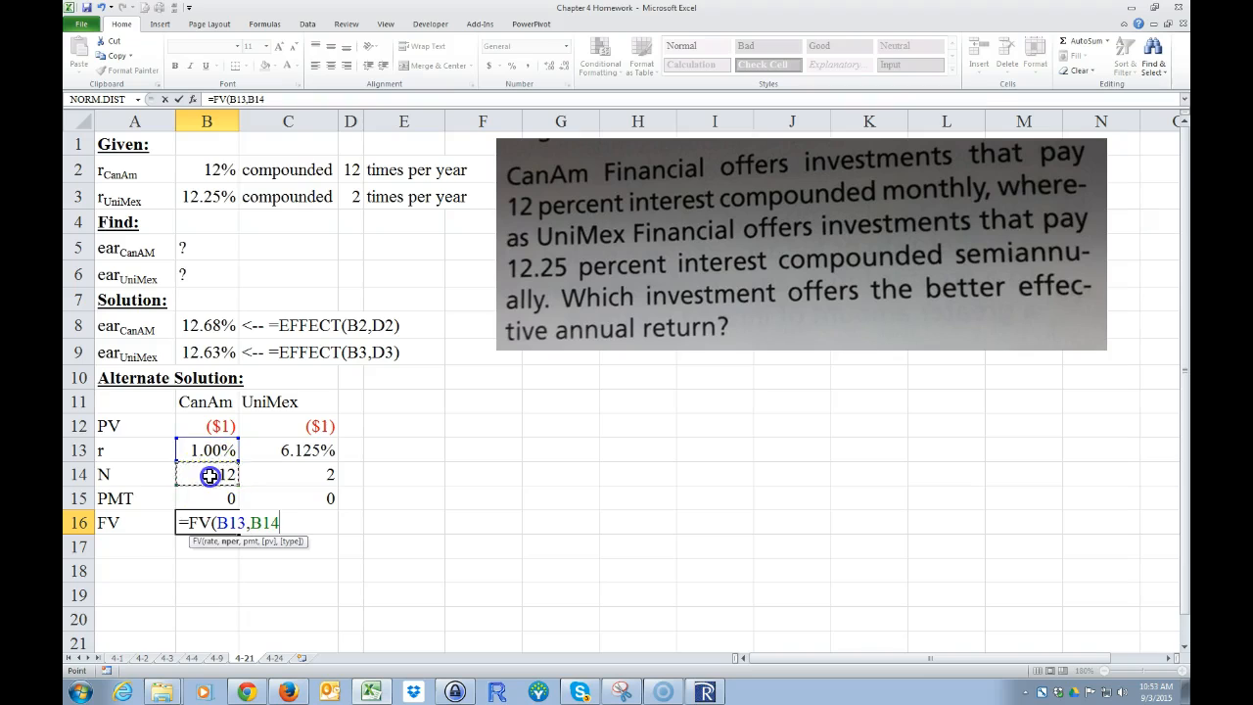
text(,)
click(209, 424)
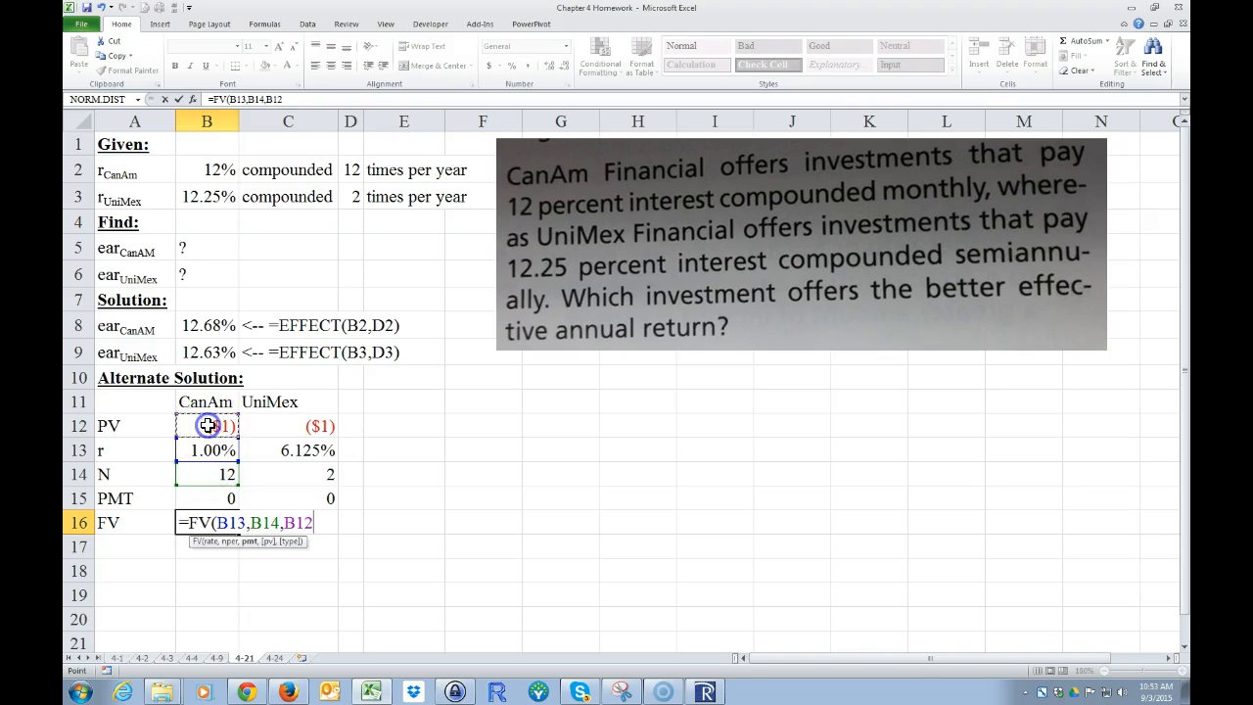
text(,)
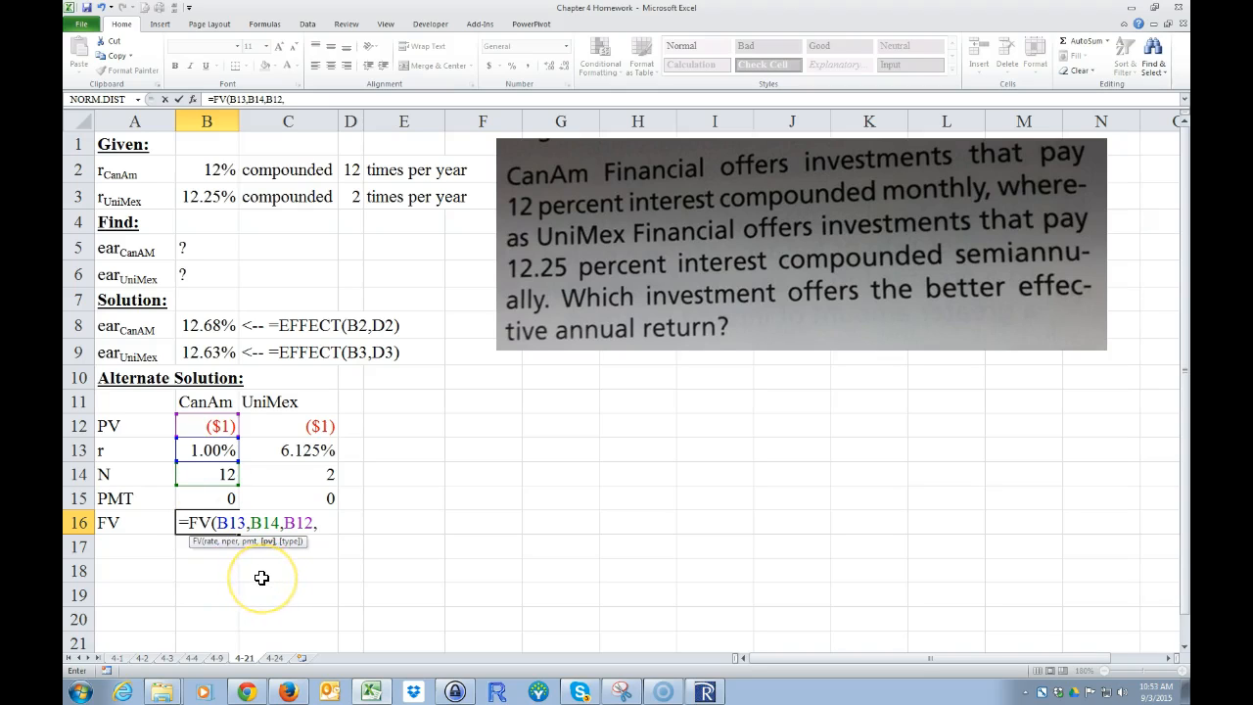
key(BackSpace)
key(BackSpace)
key(BackSpace)
key(BackSpace)
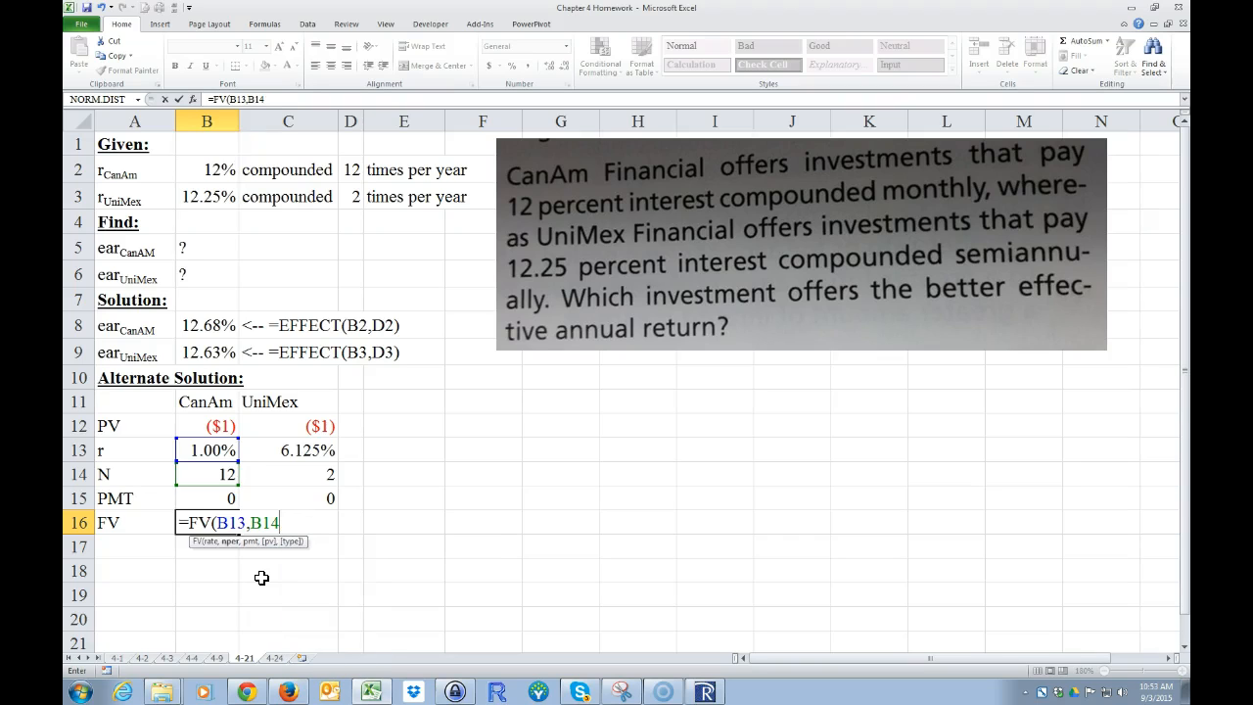
Step: Complete the CanAm FV formula in B16 with B15 as the payment and B12 as the present value
text(,)
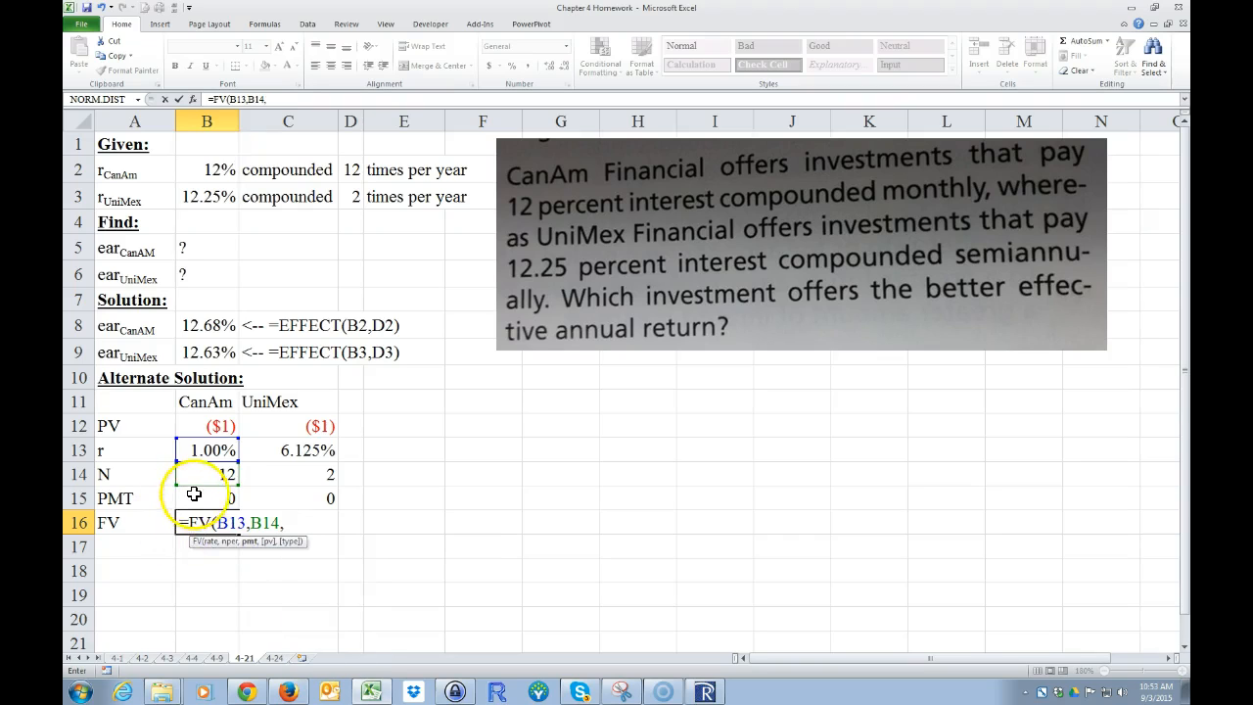
click(205, 494)
text(,)
click(206, 426)
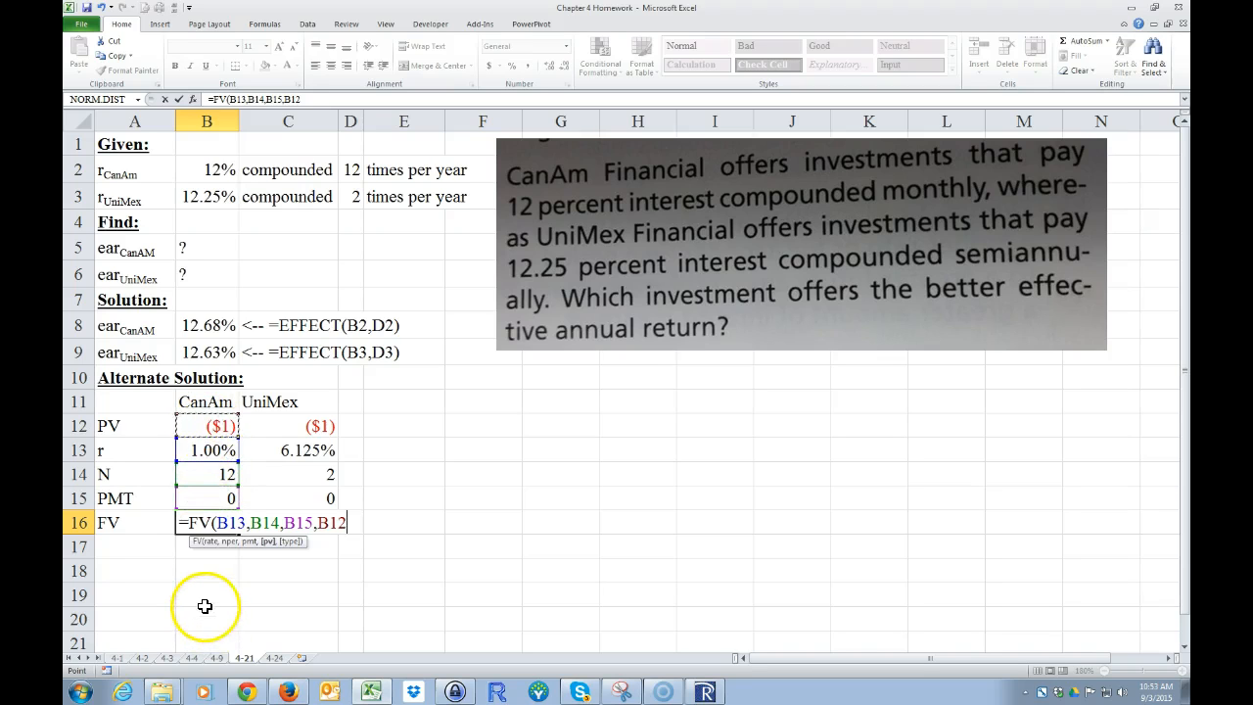
key(Return)
Step: Format the CanAm future value in B16 to show four decimal places
click(198, 519)
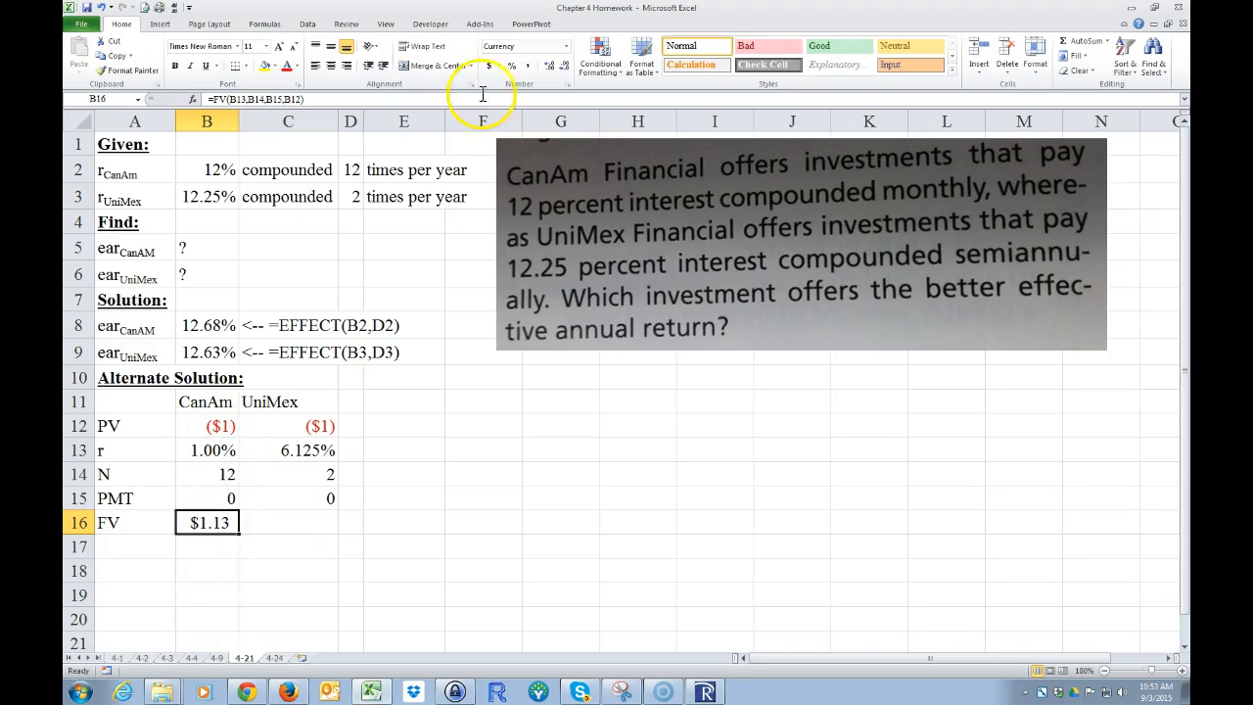
click(551, 67)
click(552, 67)
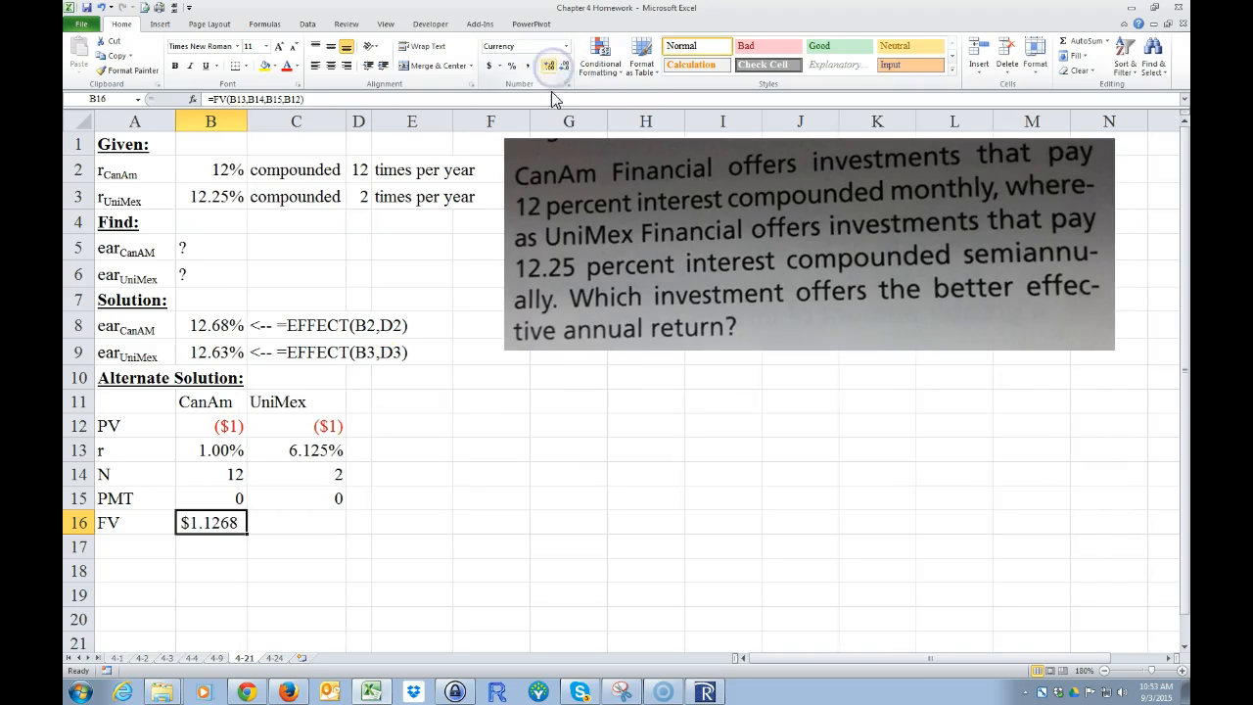
click(203, 545)
click(202, 523)
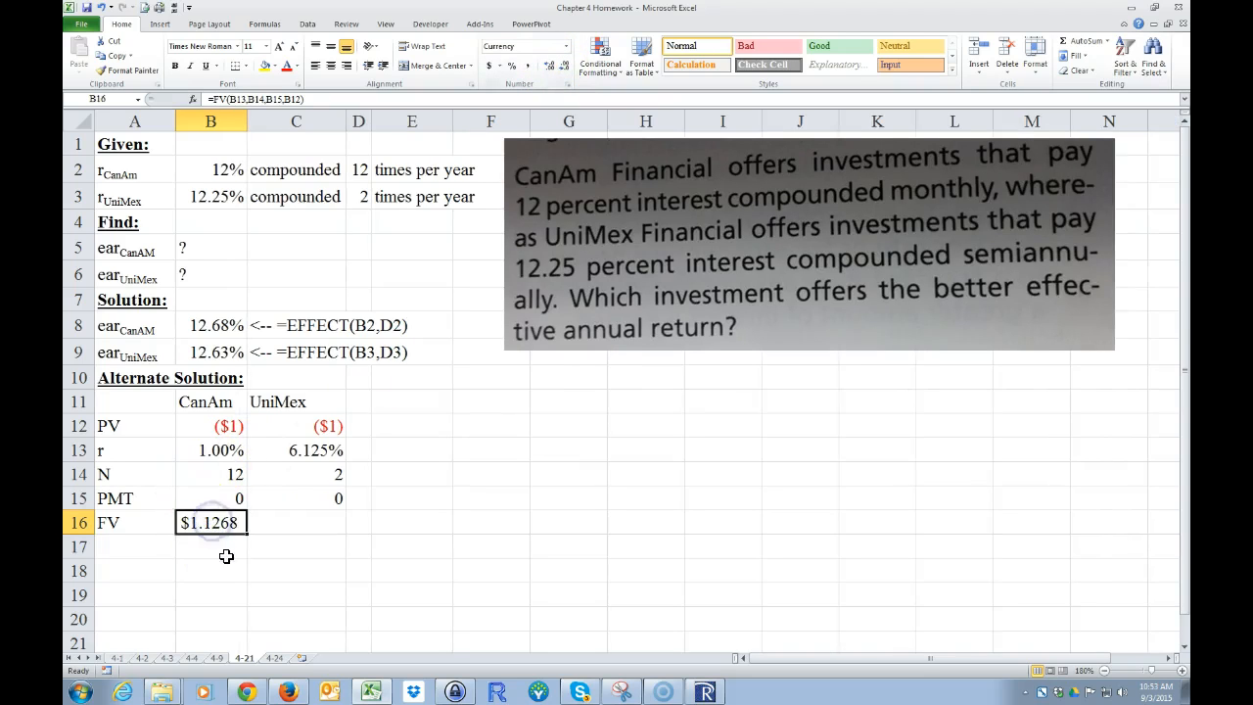
Step: Fill the CanAm FV formula from B16 across to C16 for UniMex
click(207, 530)
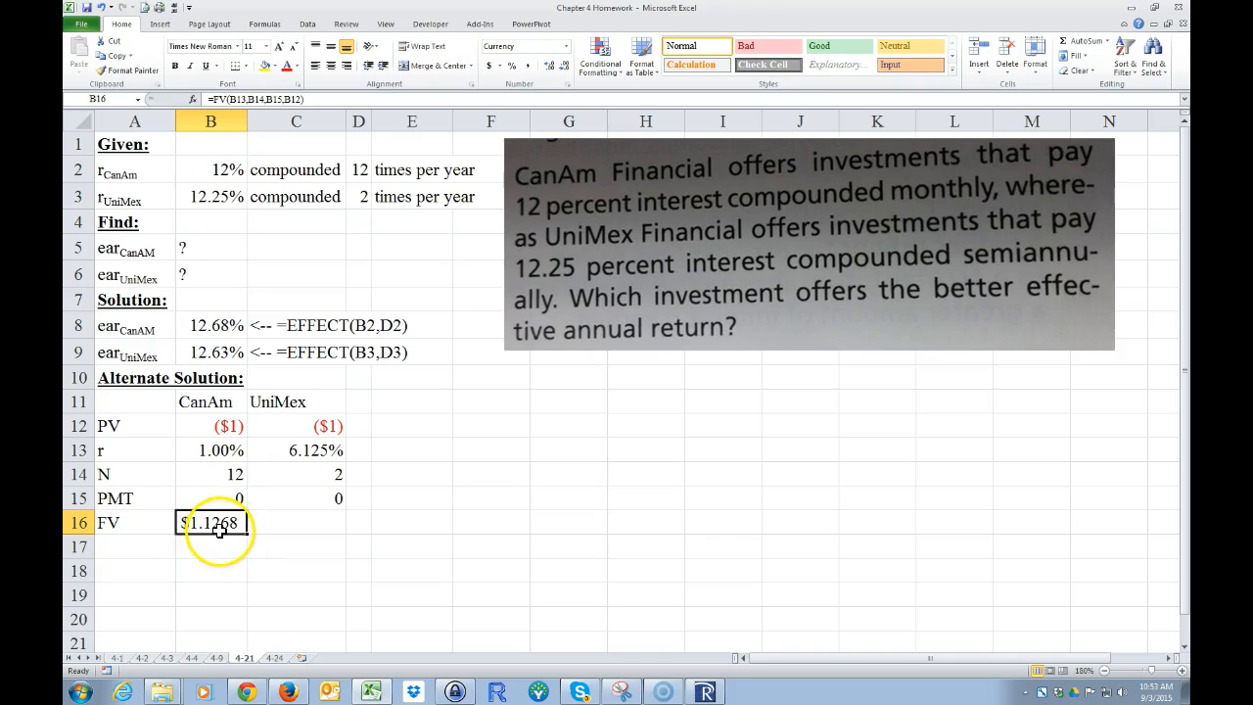
click(233, 533)
drag(248, 536, 300, 527)
click(301, 525)
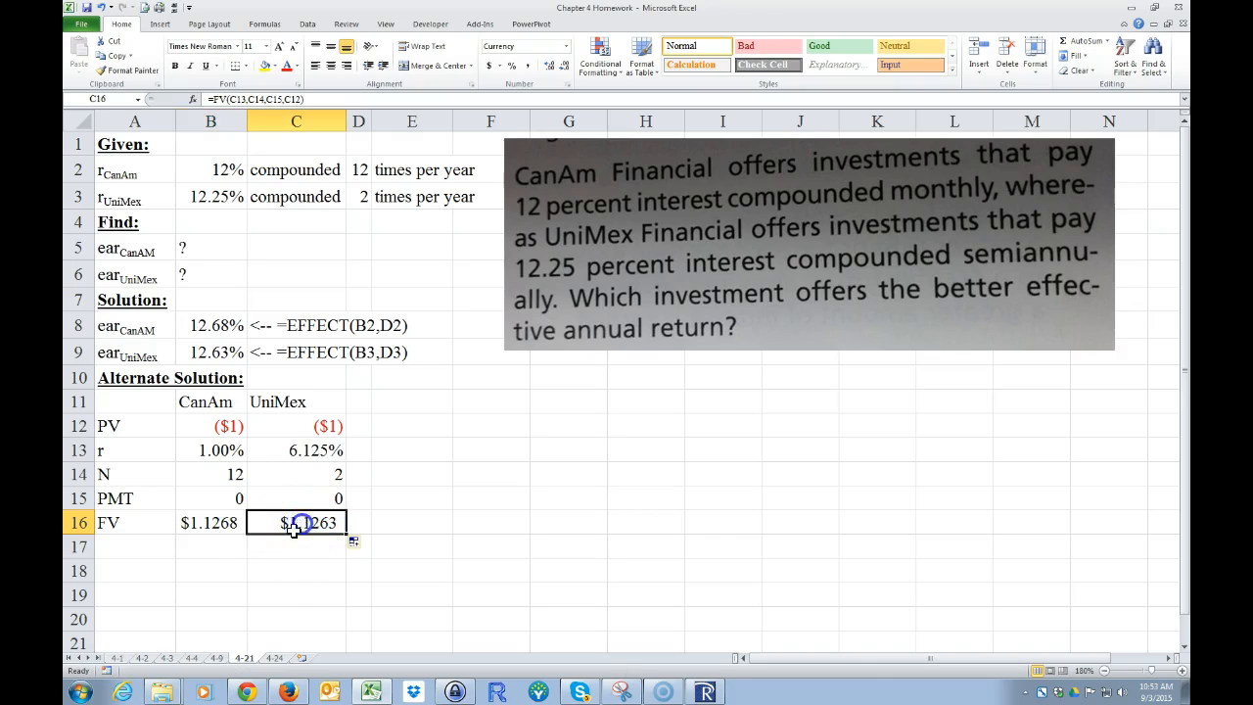
Step: Label A17 "ear" and calculate the CanAm effective annual rate in B17 with =B16-1
click(201, 551)
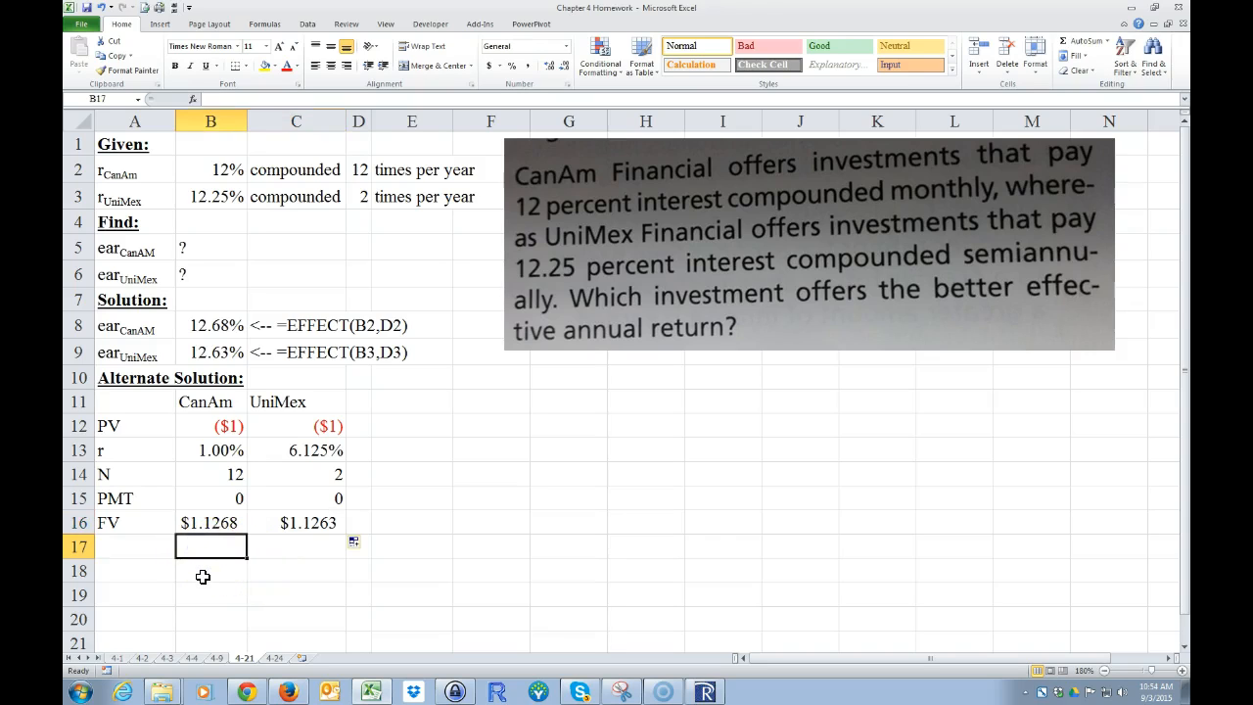
click(109, 552)
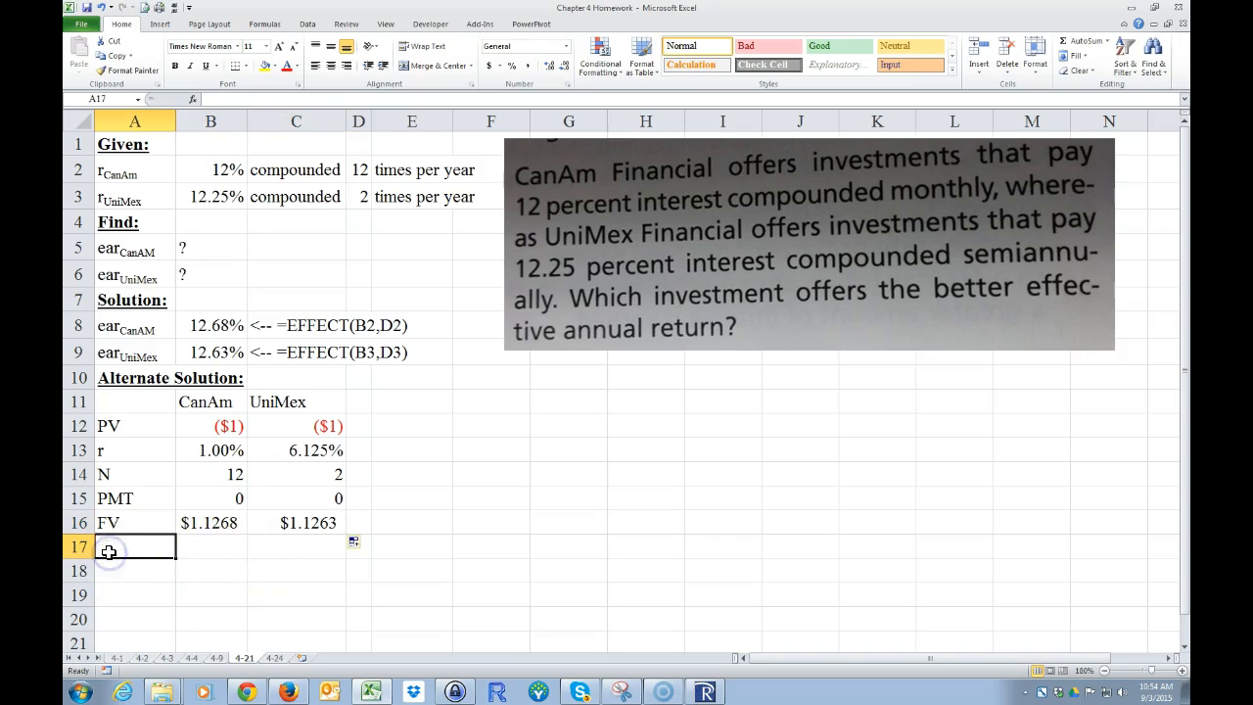
text(ear)
key(Tab)
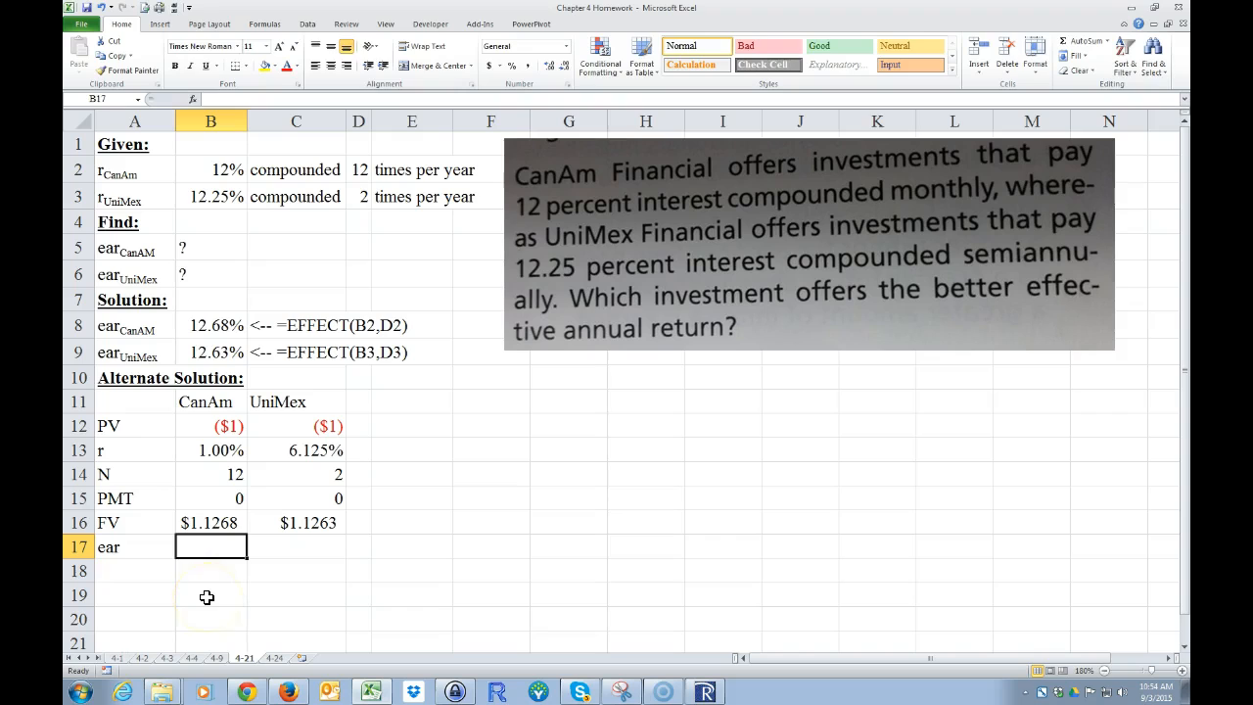
text(=)
click(206, 523)
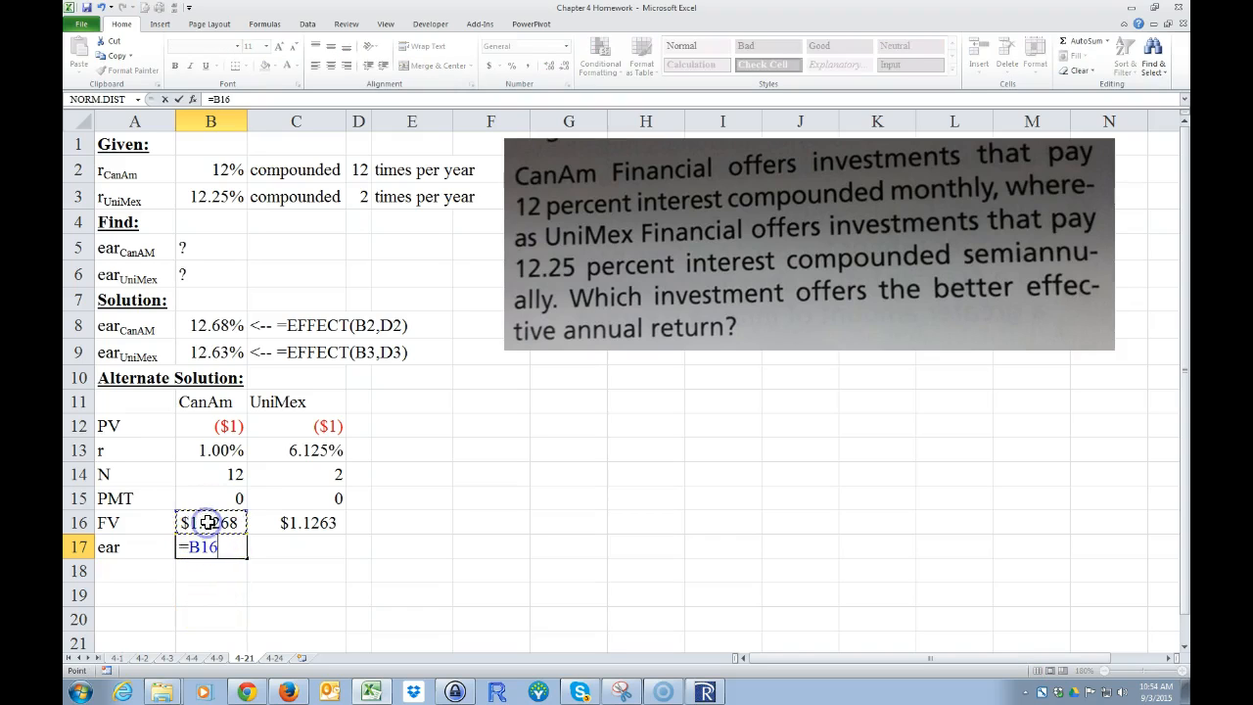
text(-1)
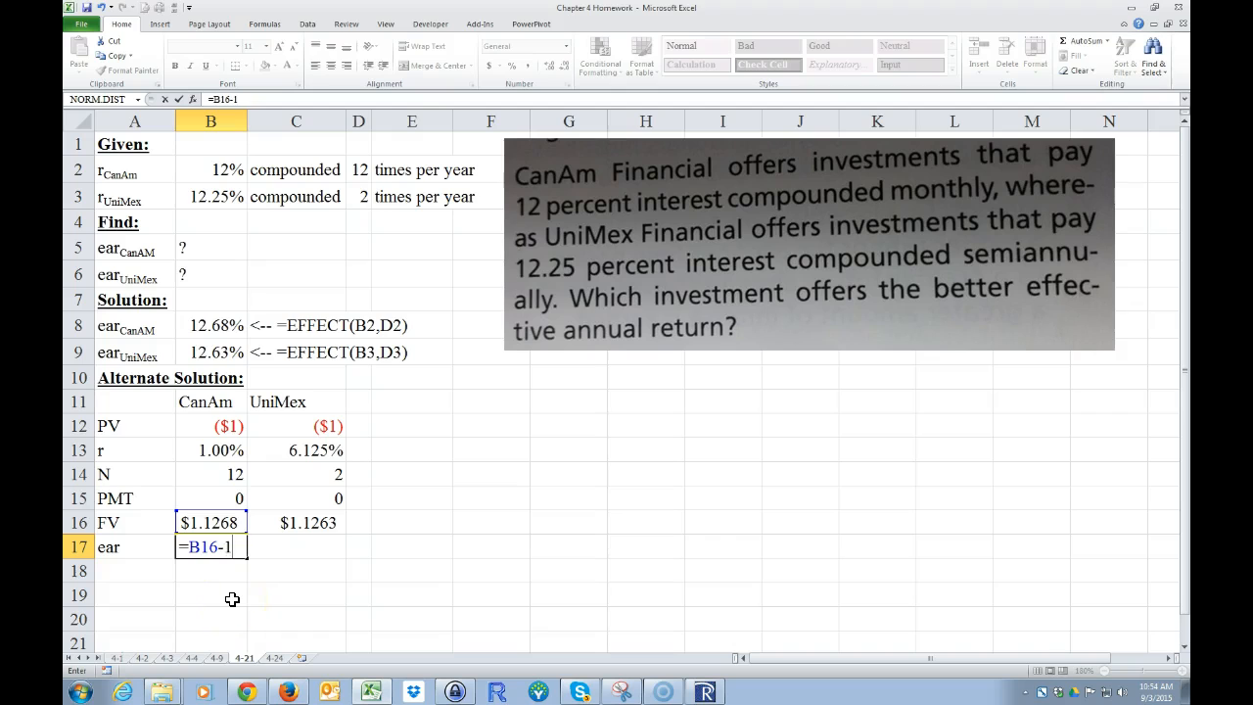
key(Return)
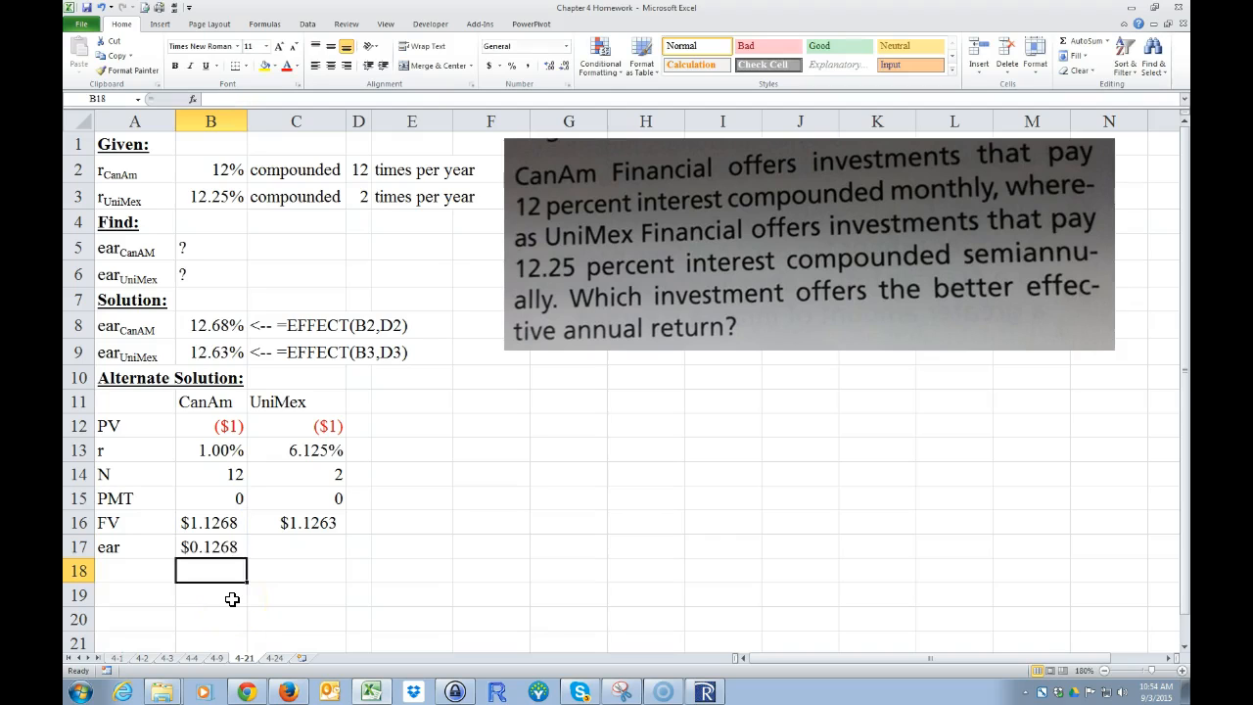
Step: Format the CanAm effective annual rate in B17 as a percentage with two decimal places
click(219, 550)
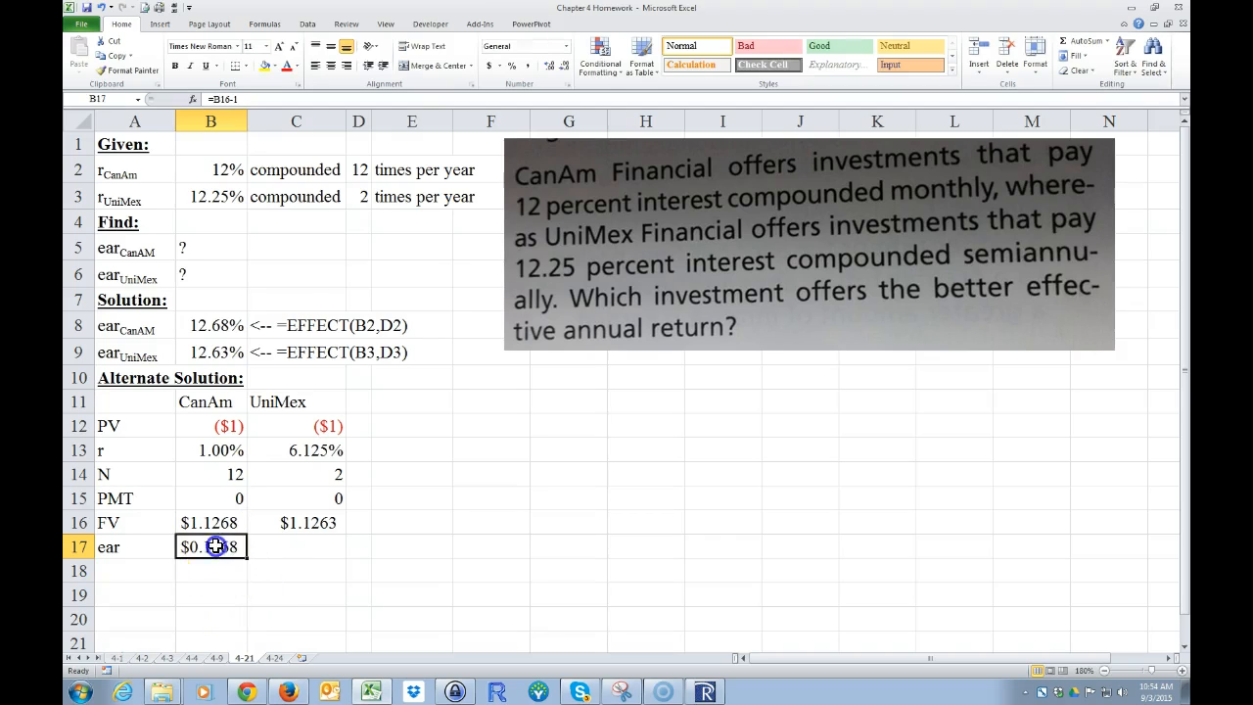
click(514, 67)
click(550, 66)
click(549, 66)
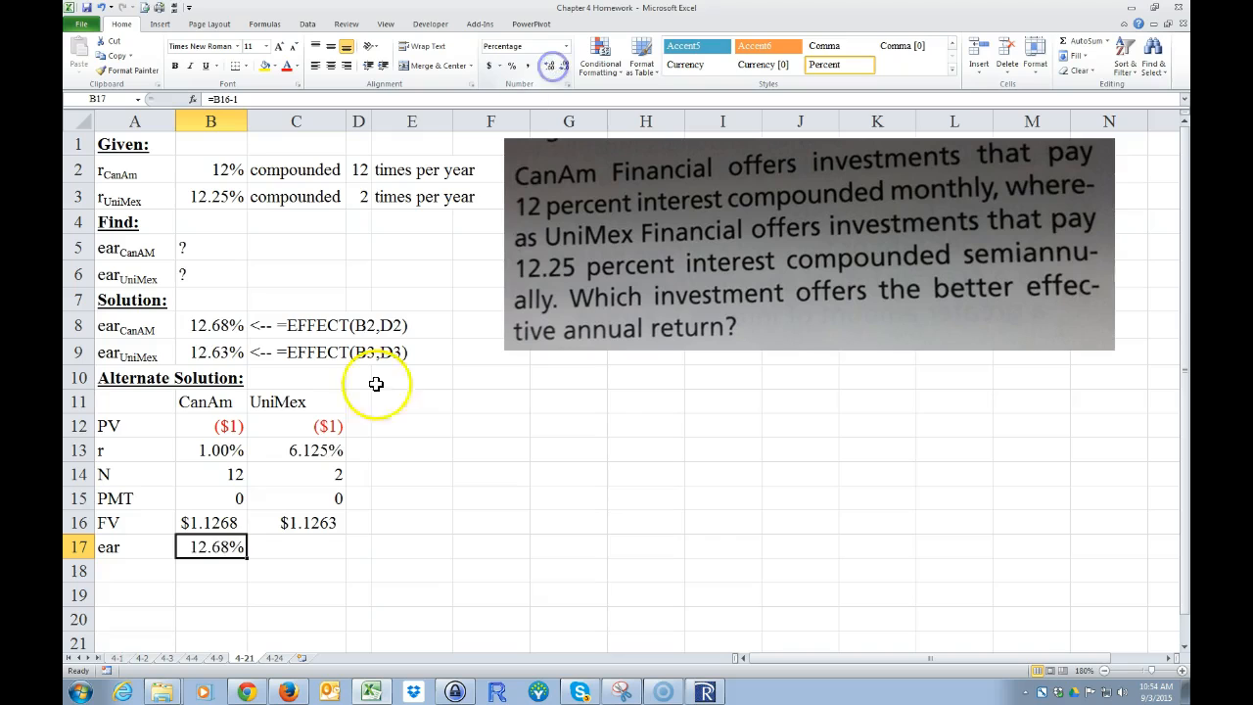
click(240, 594)
Step: Fill the effective annual rate formula from B17 across to C17 for UniMex
click(211, 549)
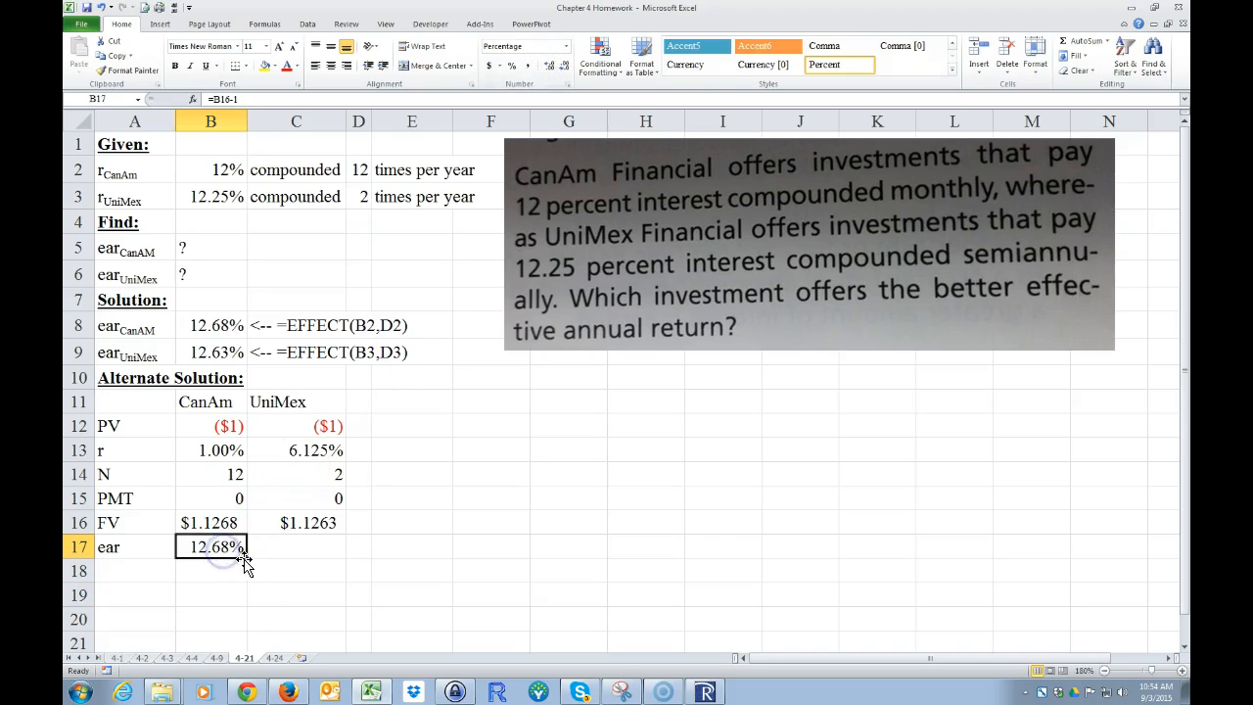
drag(247, 559, 328, 553)
click(304, 593)
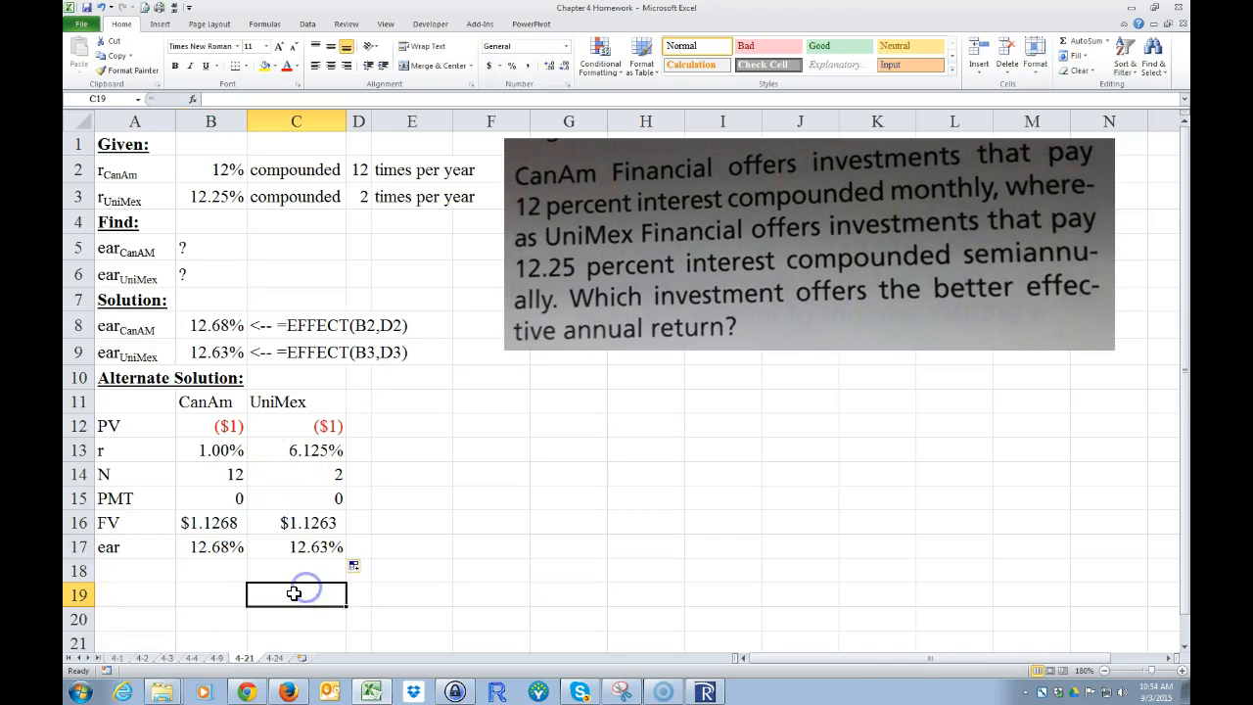
Step: Compare the EFFECT results in rows 8 and 9 with the alternate FV-based solution in rows 11 to 17
click(313, 548)
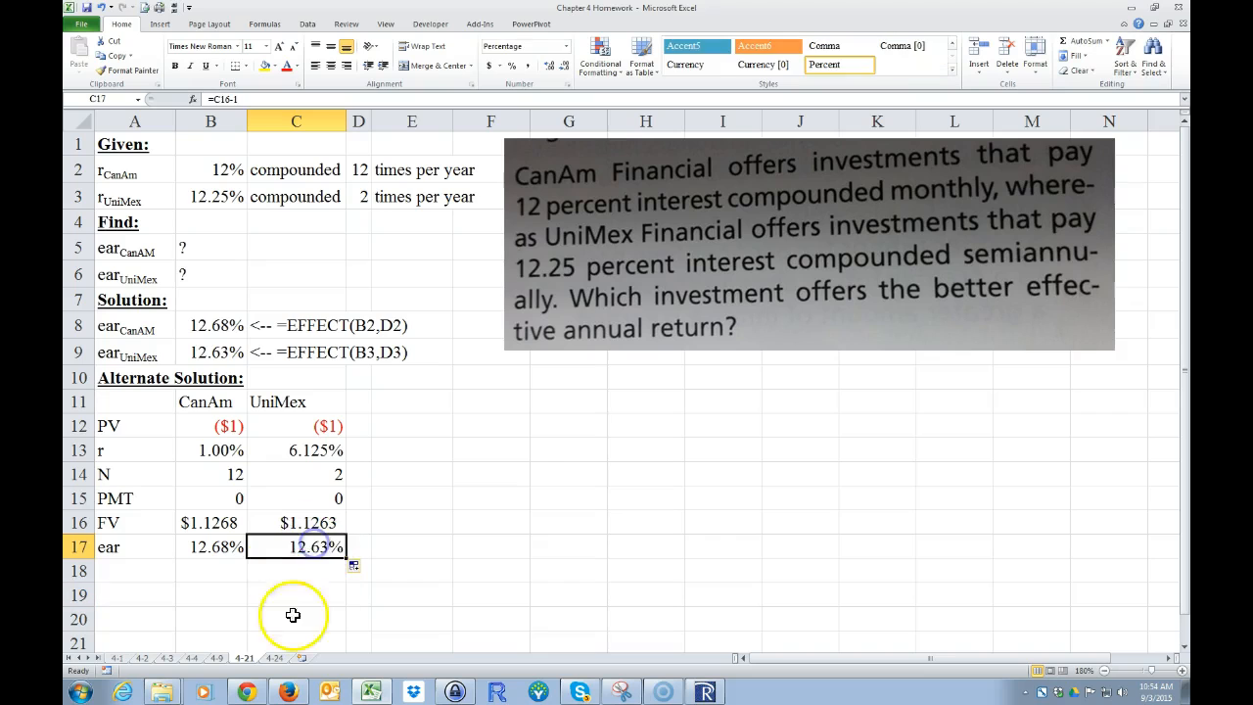
click(203, 324)
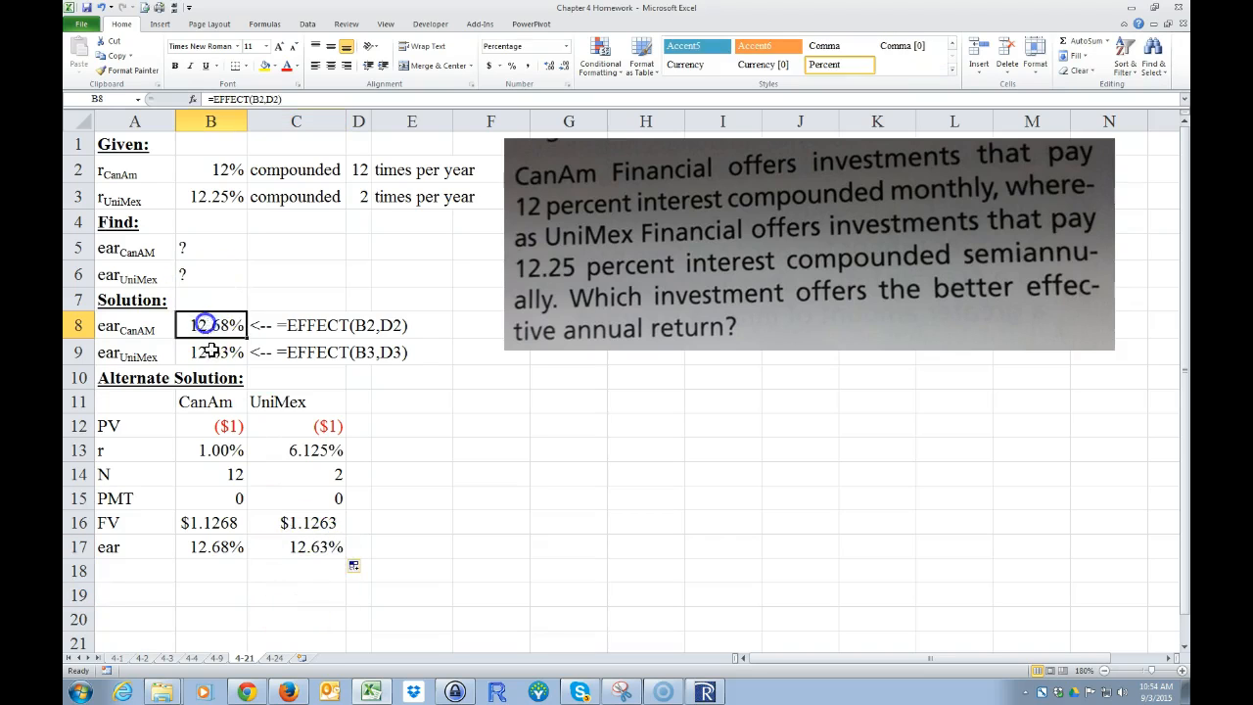
click(210, 590)
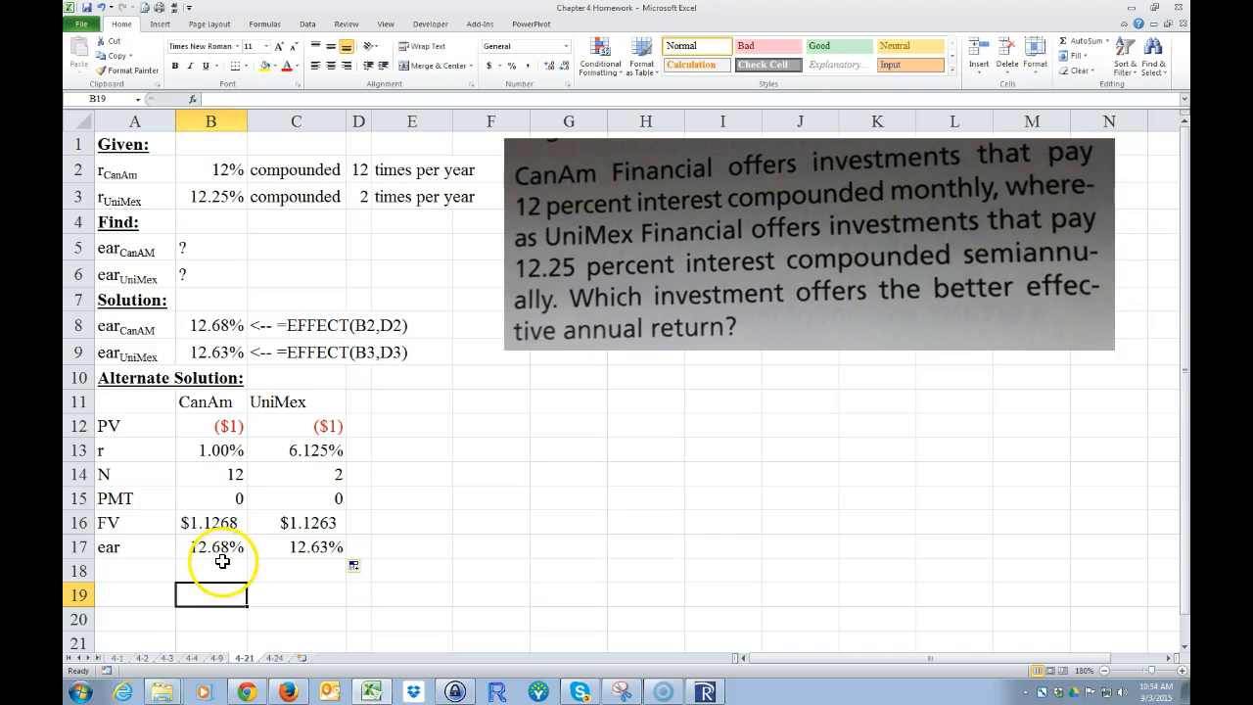
drag(121, 410, 308, 544)
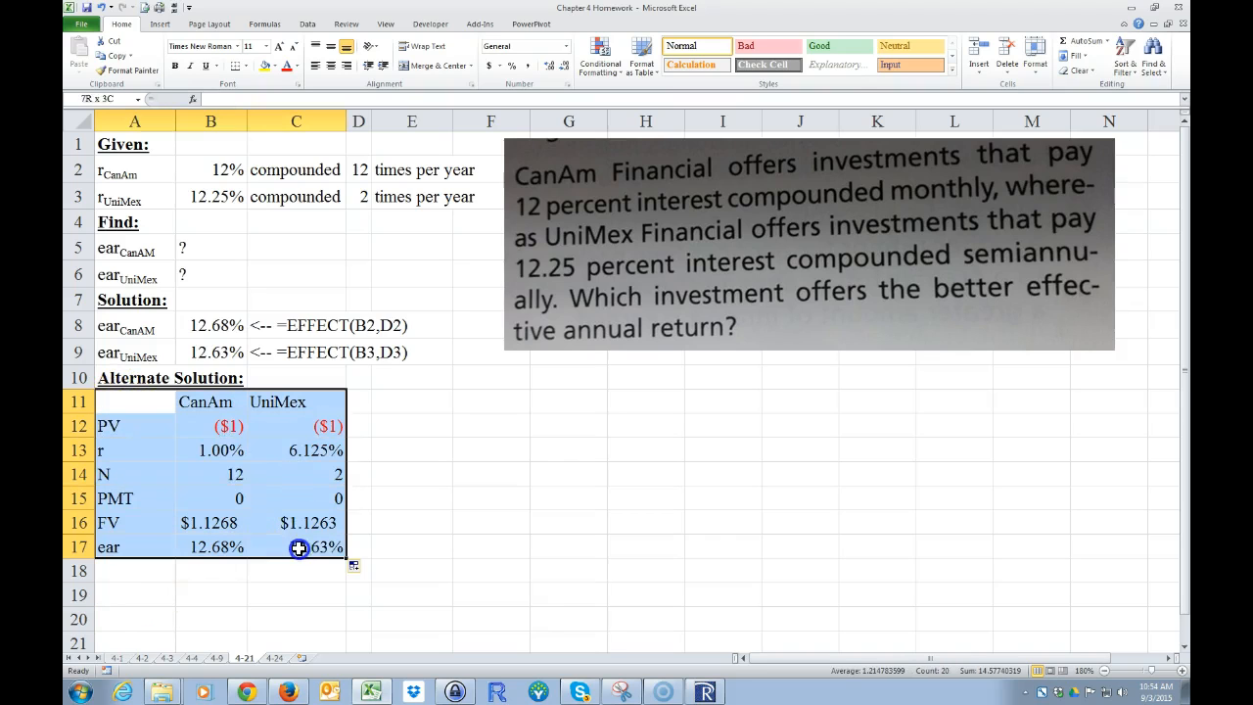
drag(128, 326, 363, 352)
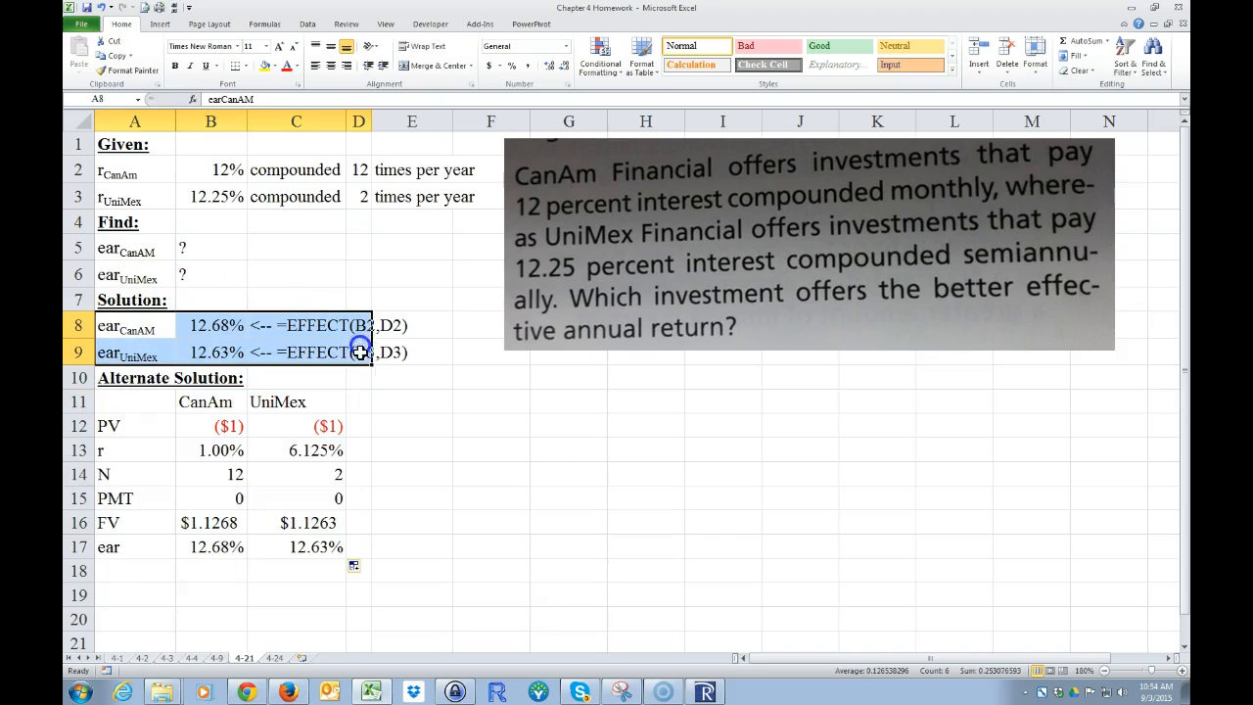
click(297, 595)
drag(205, 546, 281, 522)
click(227, 519)
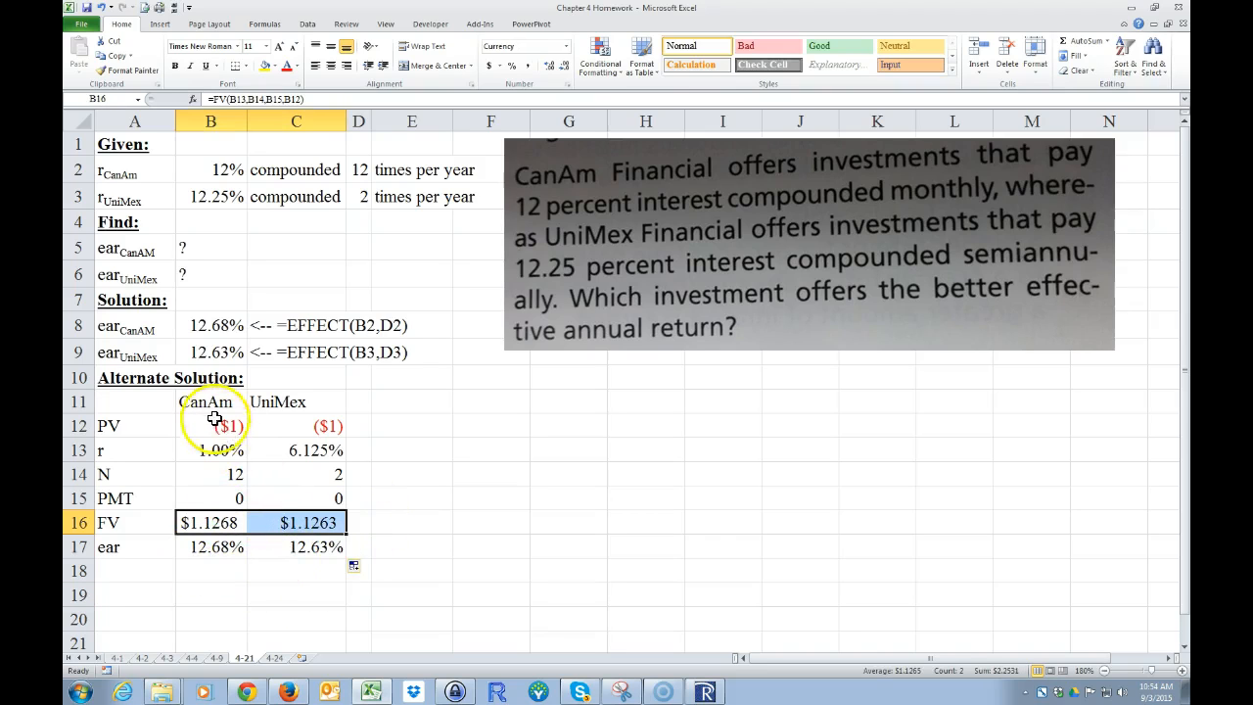